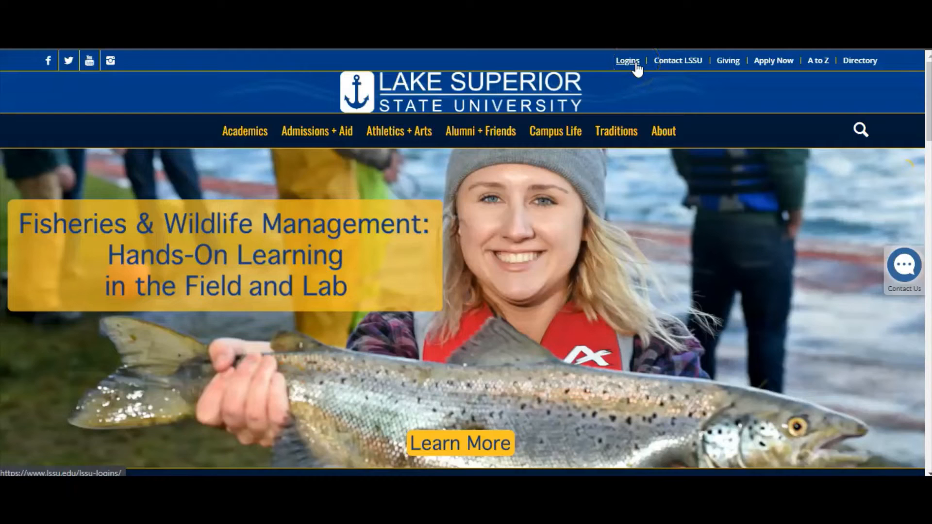
Open My.LSSU from the university's logins page and sign in with the saved username and password
left_click(636, 64)
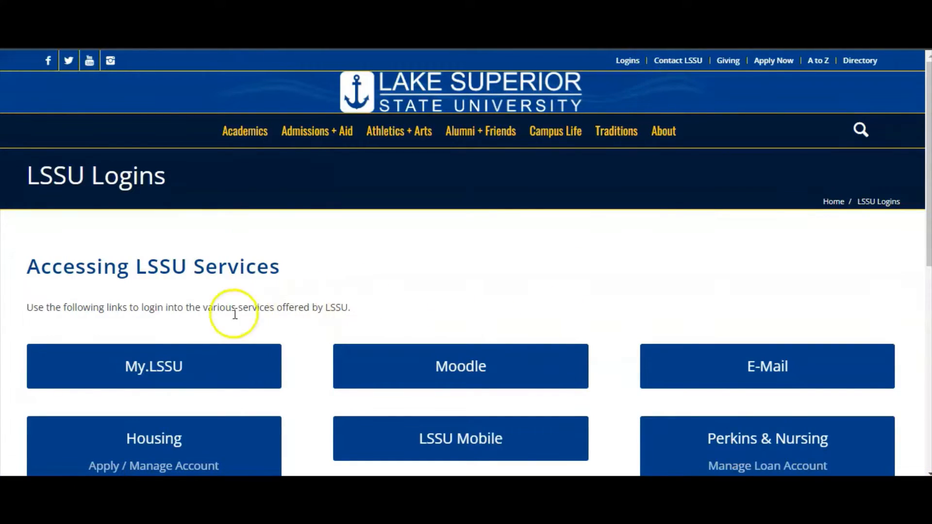
left_click(171, 369)
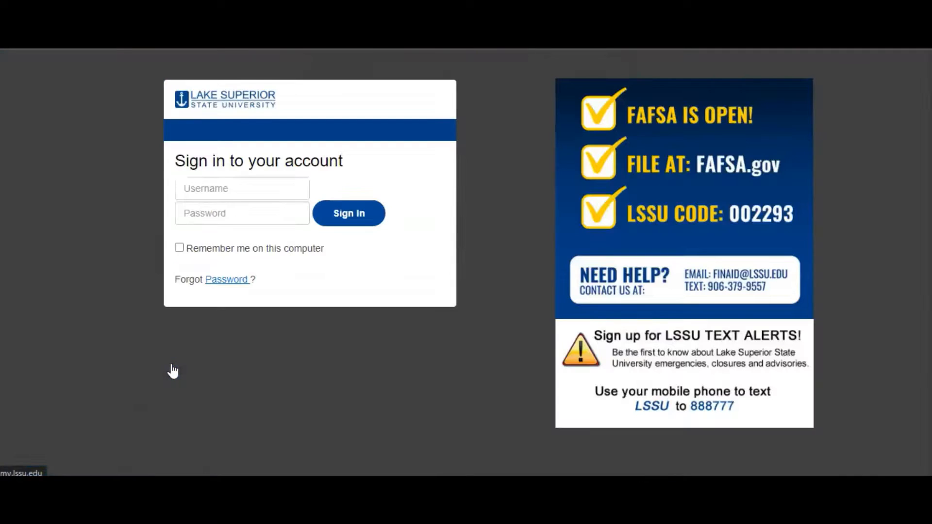
left_click(324, 257)
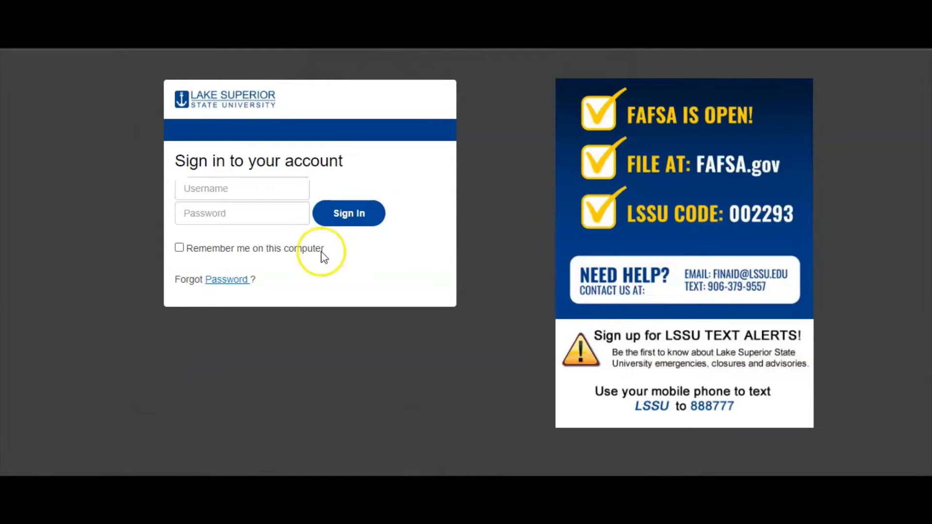
left_click(261, 185)
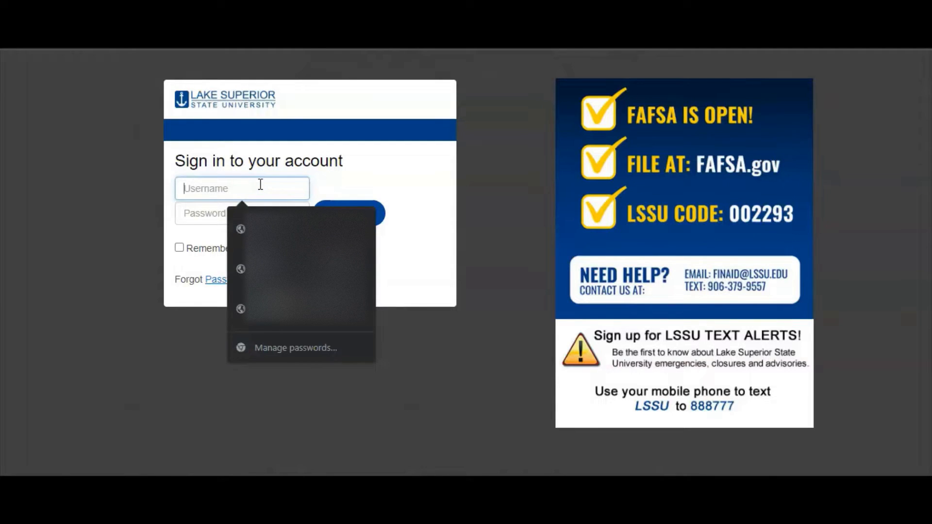
left_click(274, 223)
left_click(339, 218)
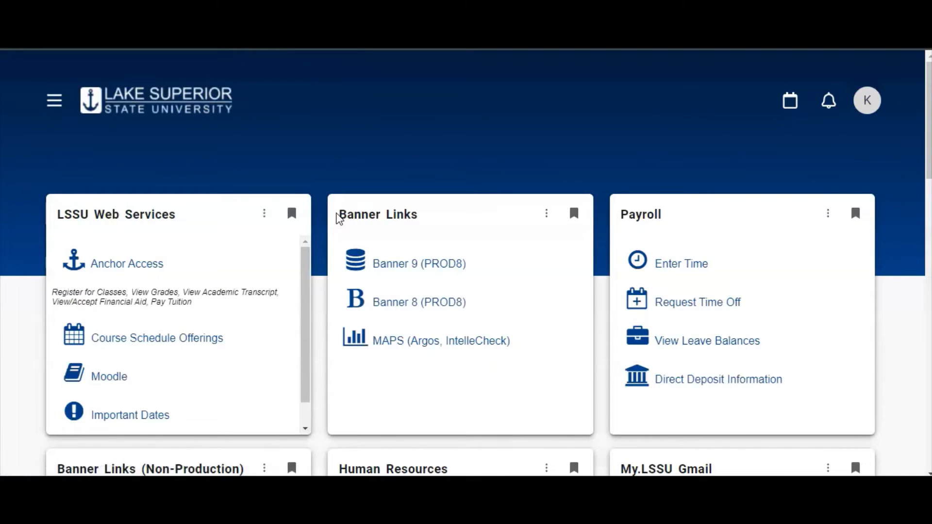
Open the Discover page and search its cards for Payroll
scroll(318, 228, "down", 4)
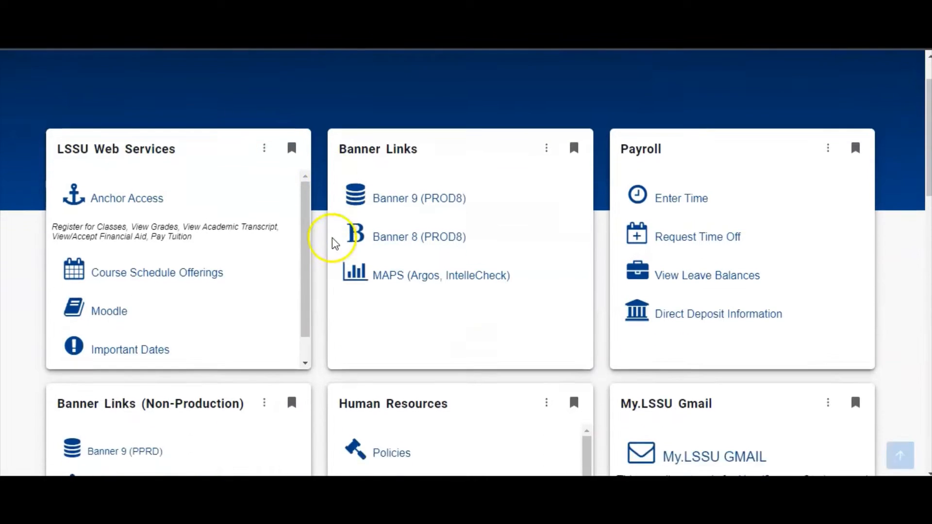
scroll(324, 250, "down", 1)
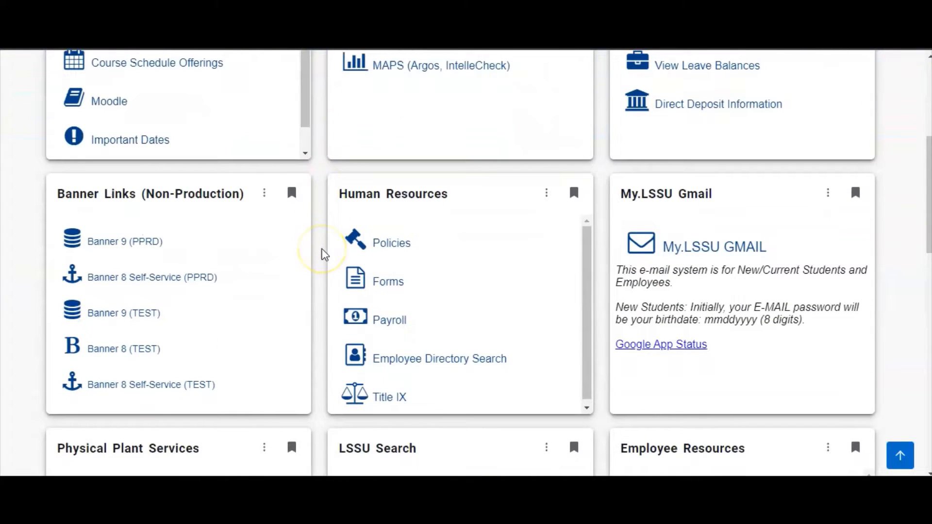
scroll(323, 254, "up", 6)
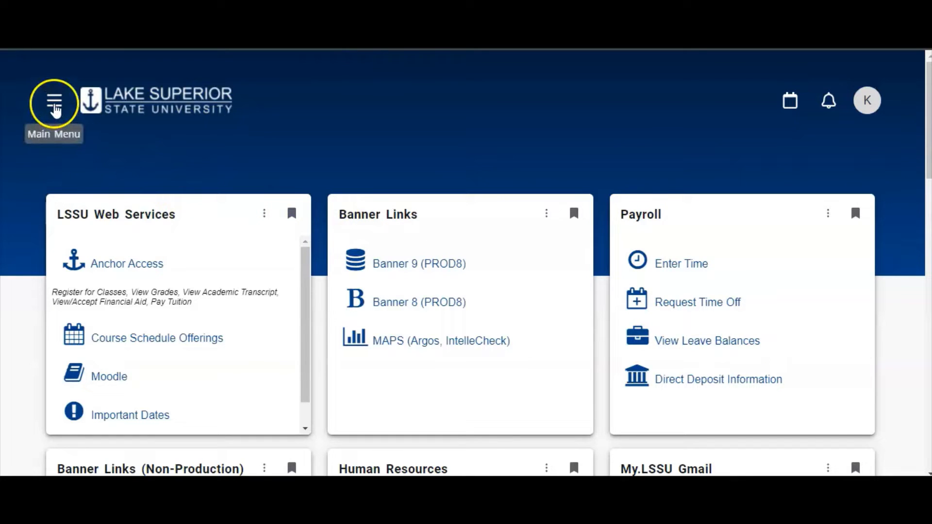
left_click(55, 102)
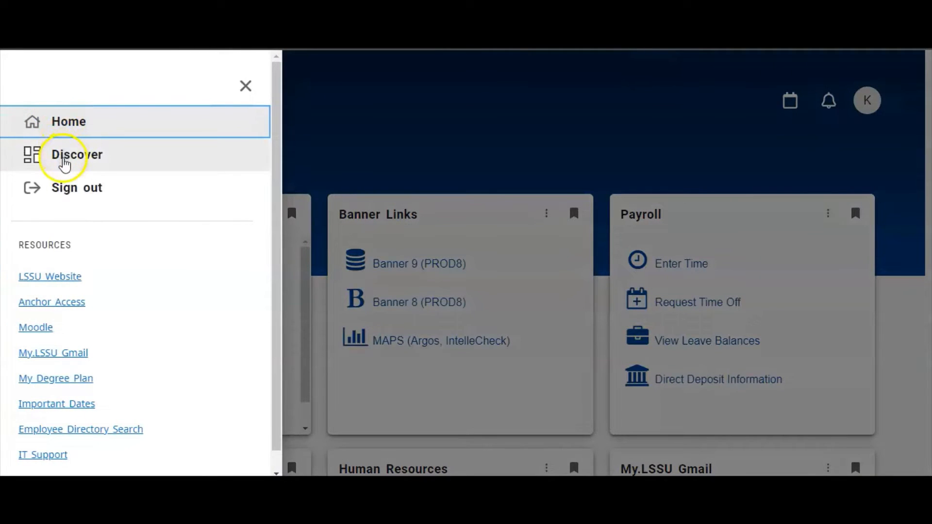
left_click(65, 166)
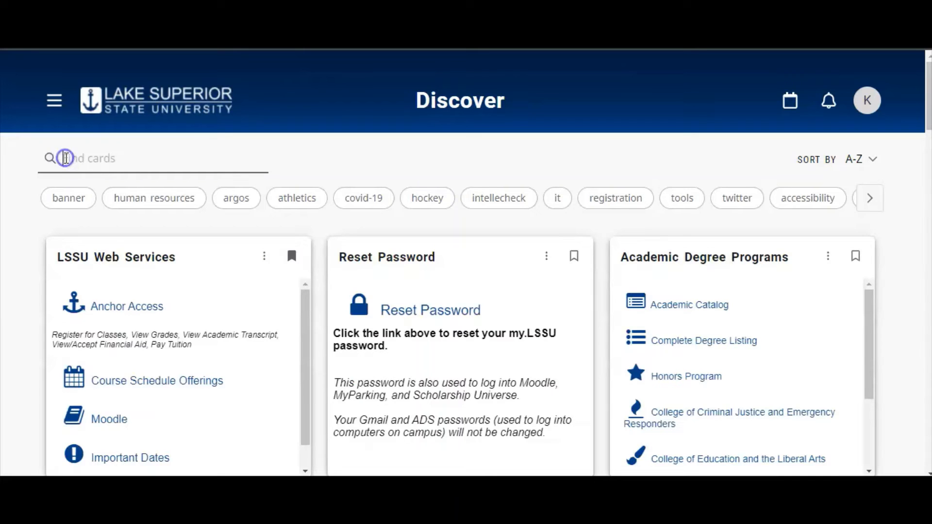
left_click(106, 146)
type("payroll")
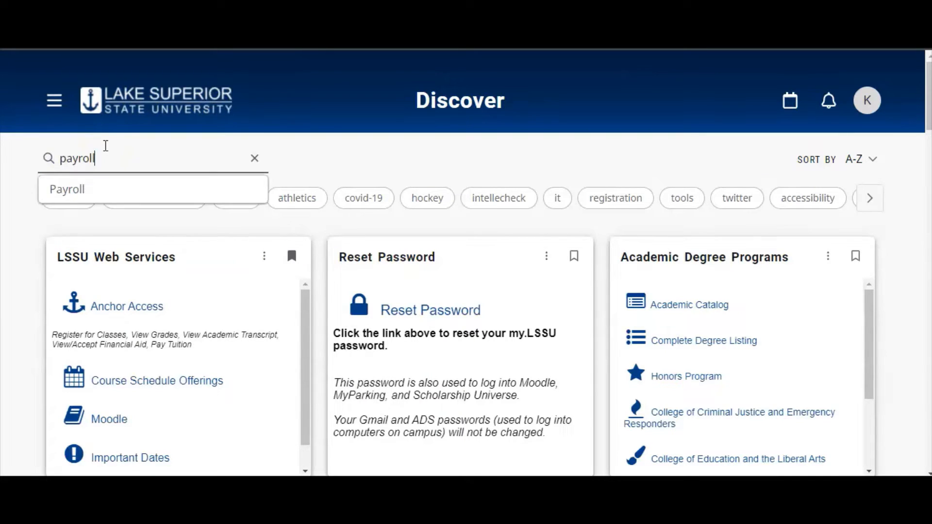
left_click(69, 191)
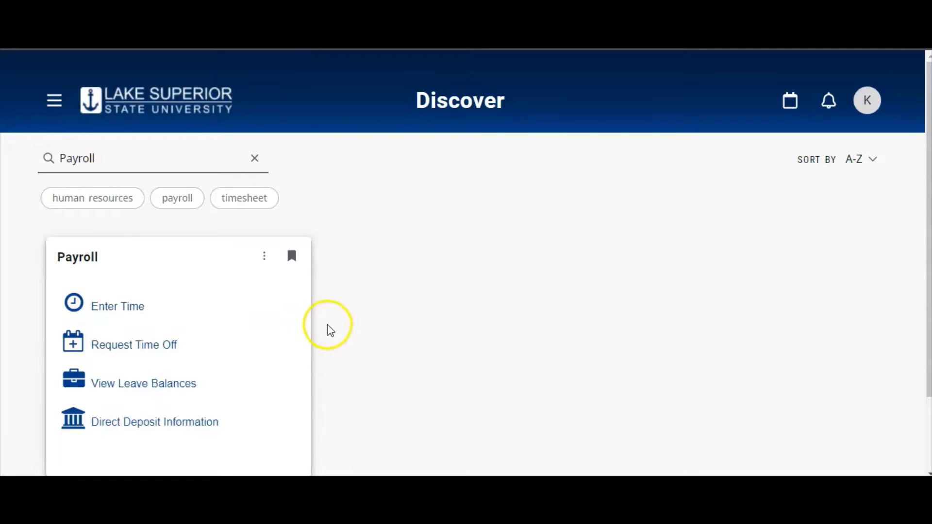
Remove and re-save the Payroll card, and move it to the third place in the first row of the home page
left_click(293, 260)
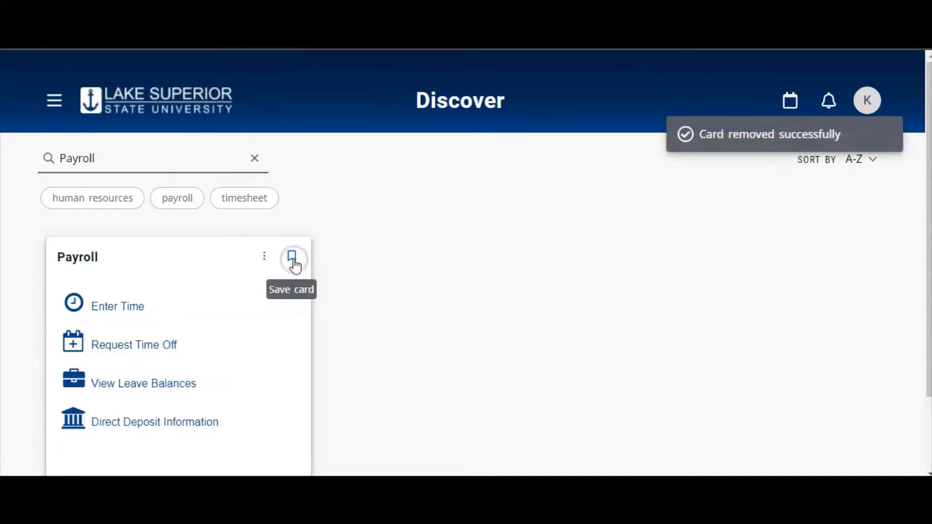
left_click(294, 262)
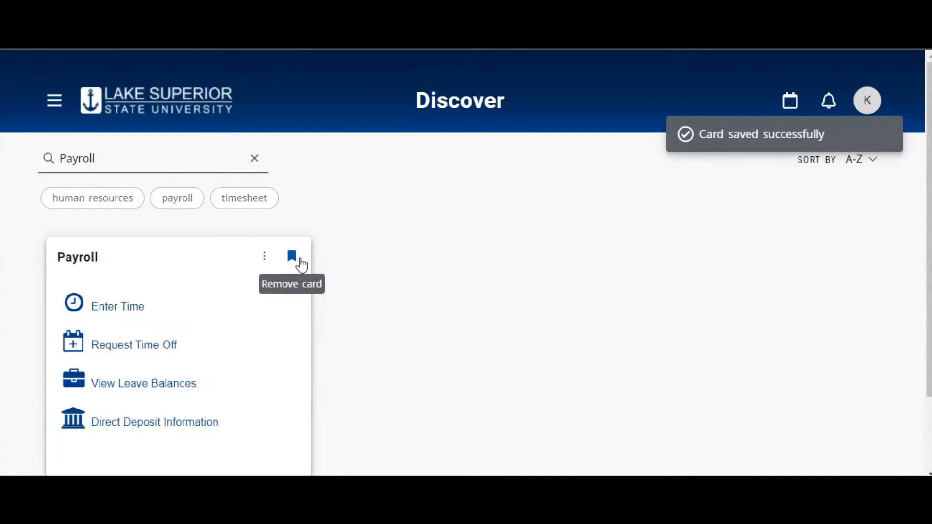
left_click(65, 122)
left_click(54, 124)
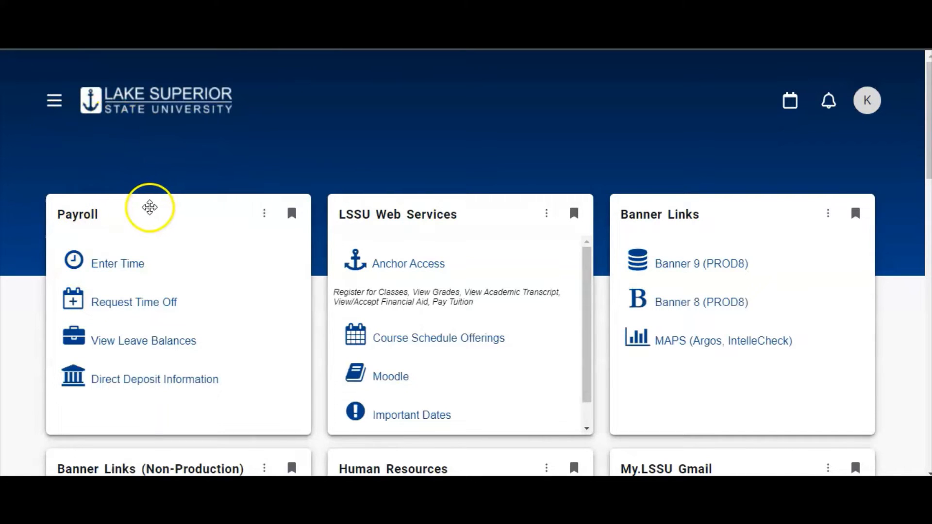
left_click_drag(150, 208, 731, 207)
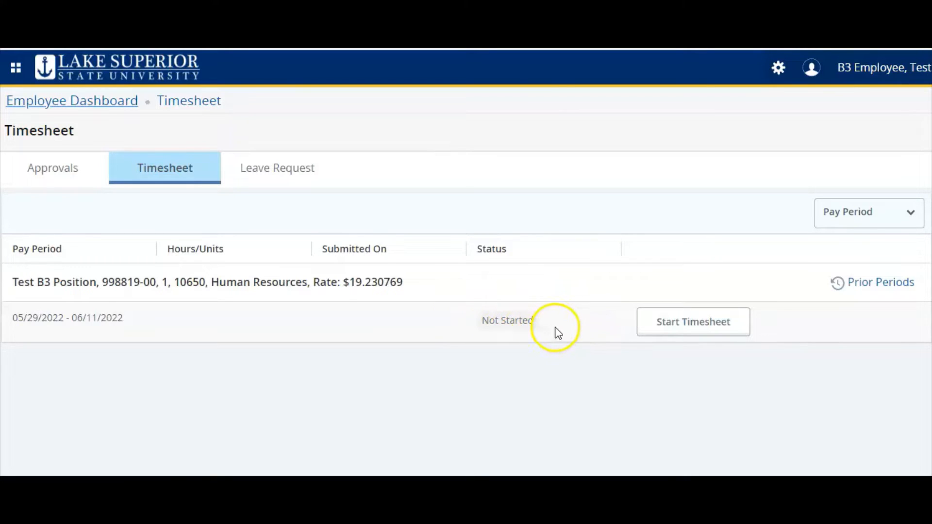
Start the Test B3 Position timesheet for 05/29/2022 - 06/11/2022 and look through both weeks of the pay period
left_click(697, 323)
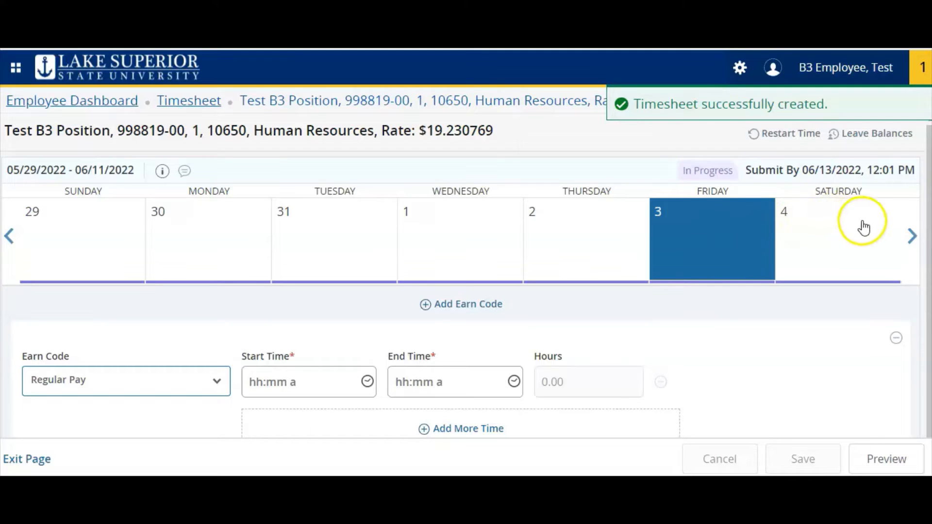
left_click(911, 237)
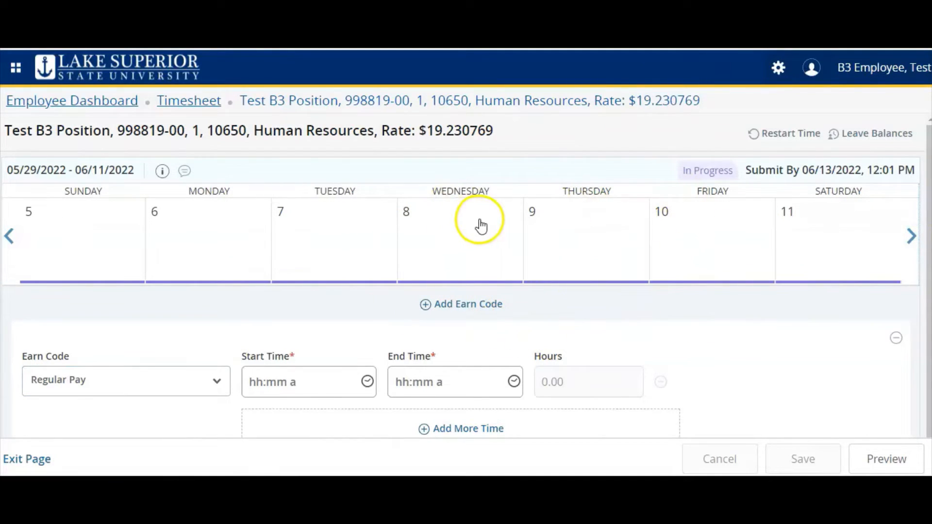
left_click(10, 238)
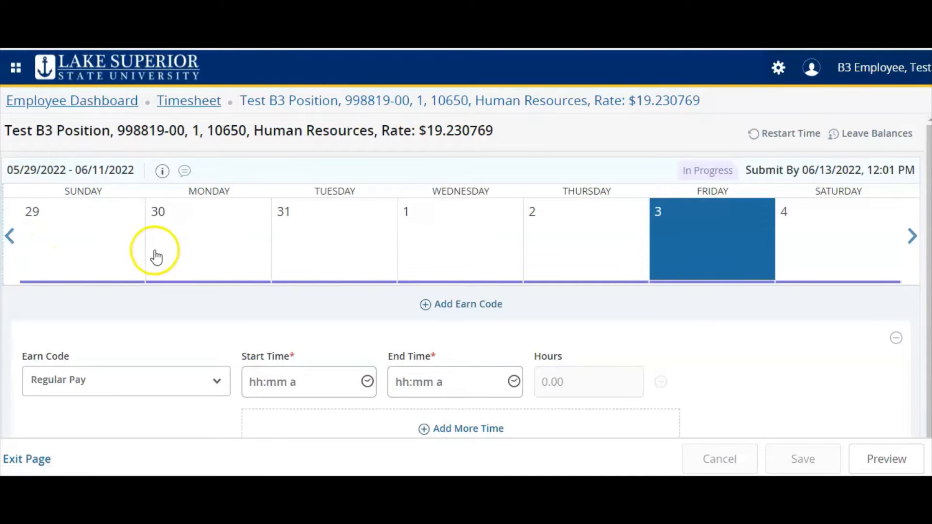
Select Monday, May 30 in the timesheet and set the Regular Pay start time to 08:00 AM
left_click(189, 259)
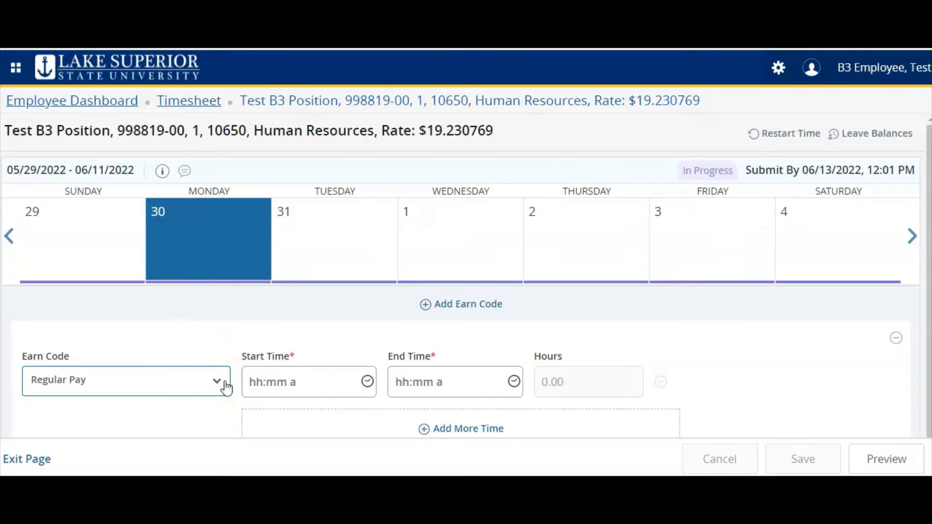
scroll(546, 333, "down", 1)
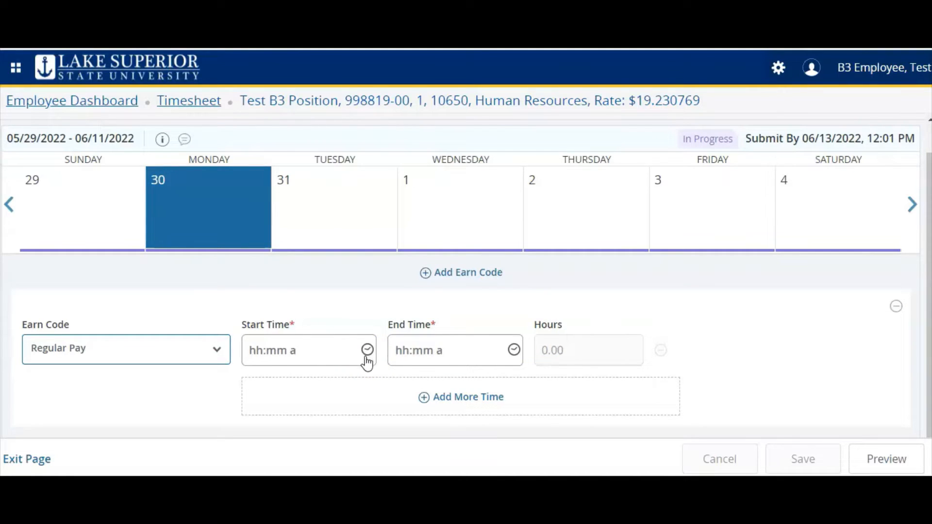
left_click(367, 353)
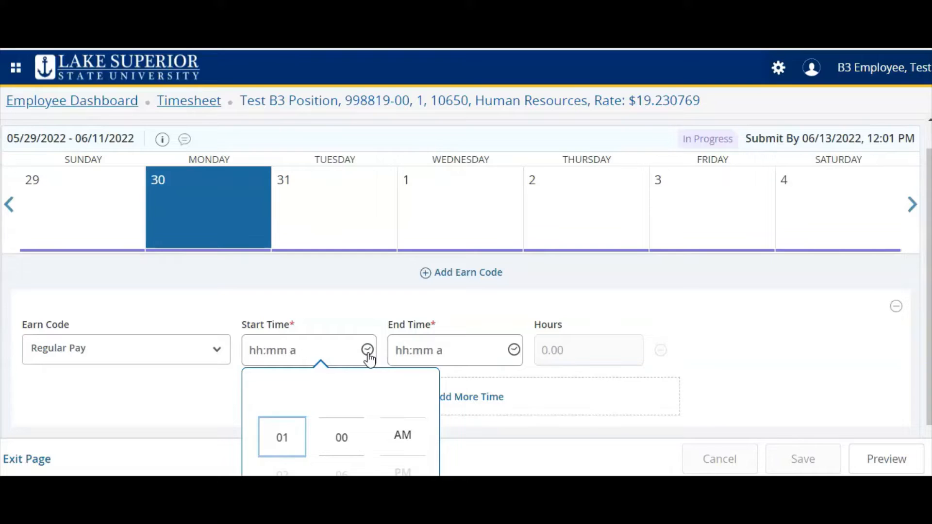
scroll(459, 371, "down", 1)
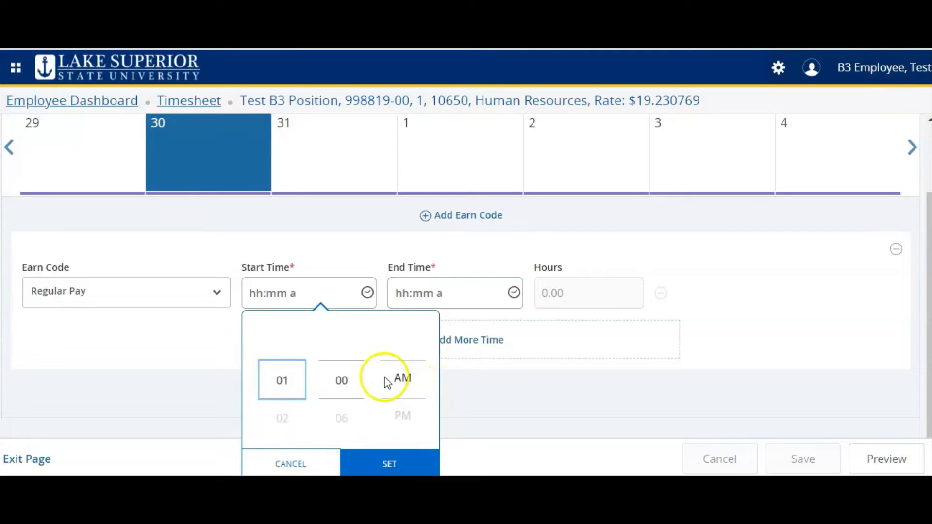
scroll(297, 379, "down", 3)
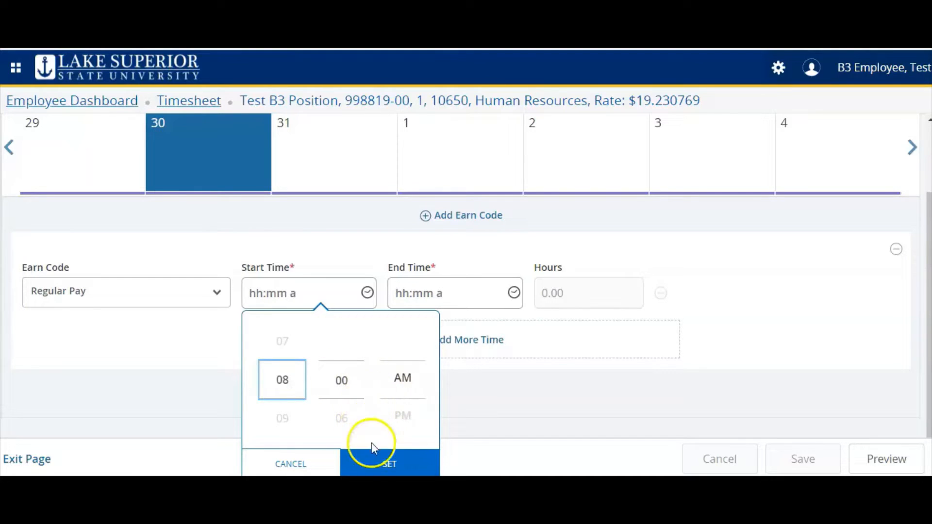
left_click(385, 464)
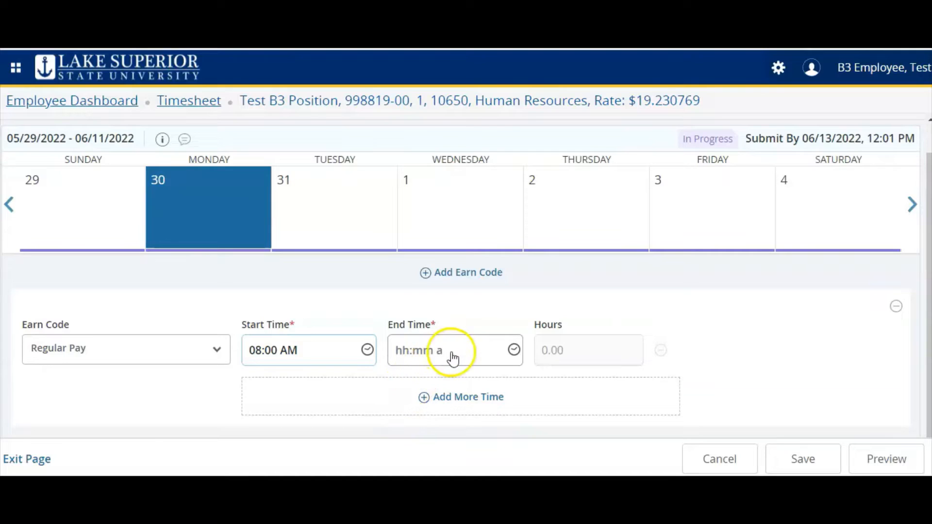
Set the end time of Monday's first Regular Pay entry to 12:00 PM
left_click(514, 350)
left_click(514, 352)
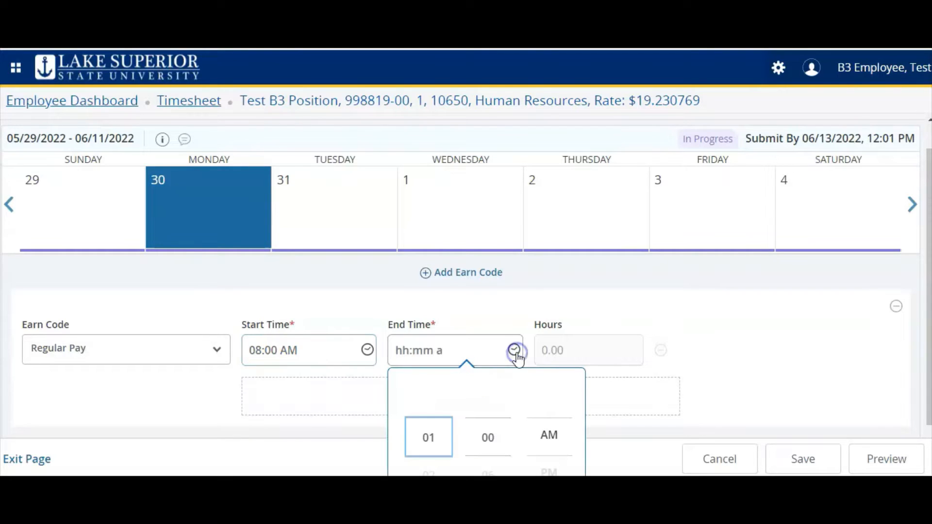
scroll(593, 338, "down", 1)
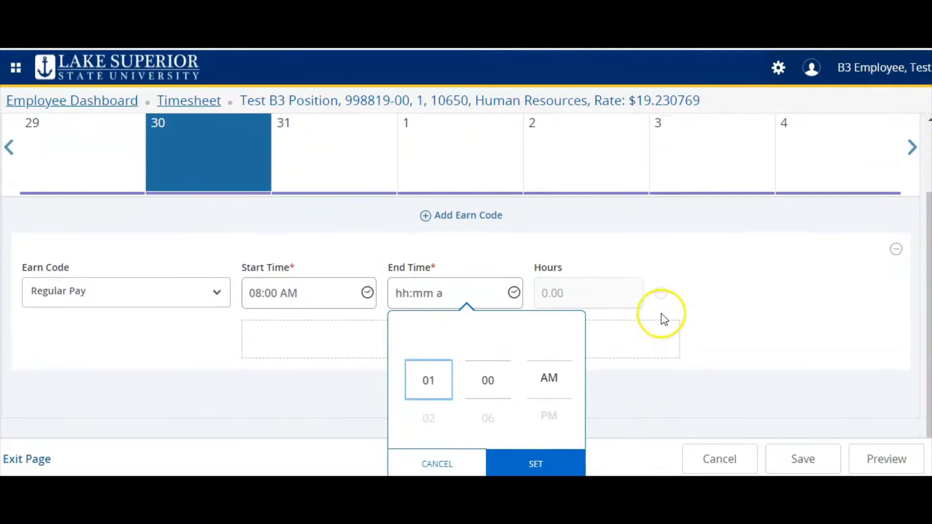
key("Down")
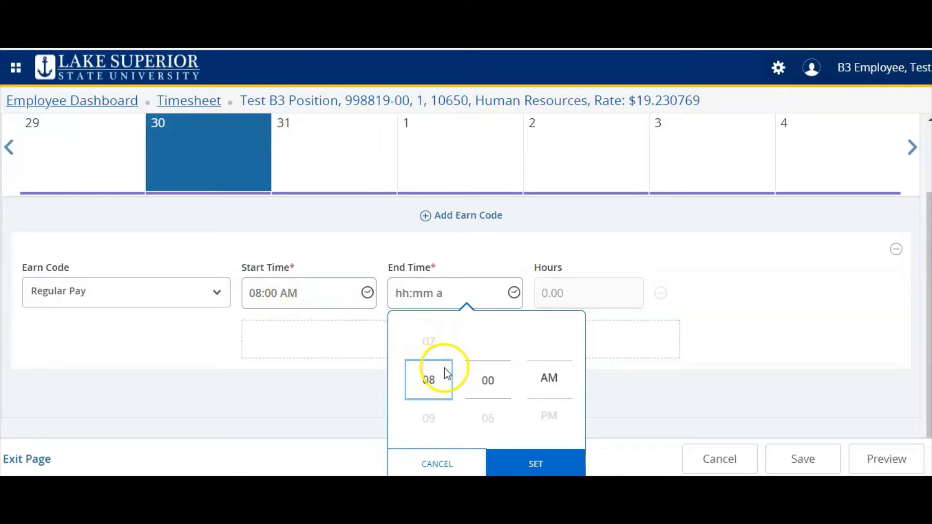
scroll(442, 379, "down", 4)
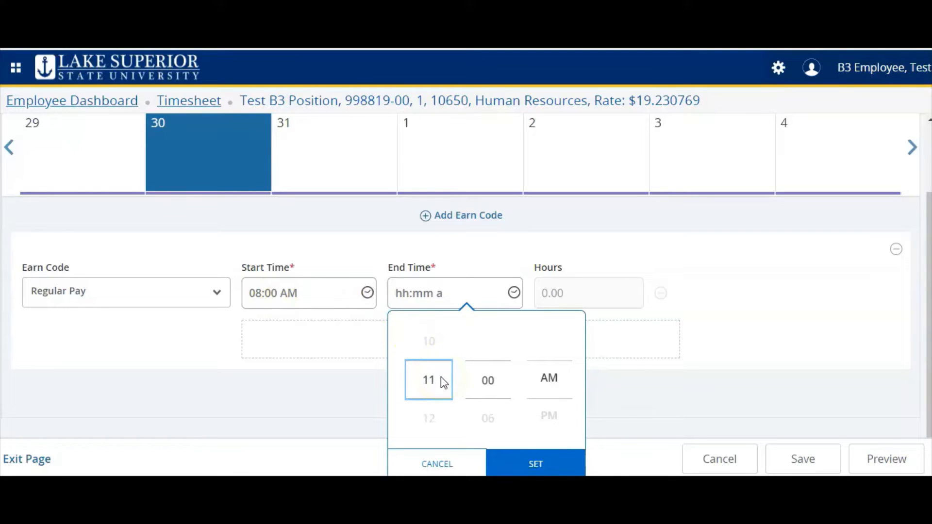
scroll(546, 378, "down", 3)
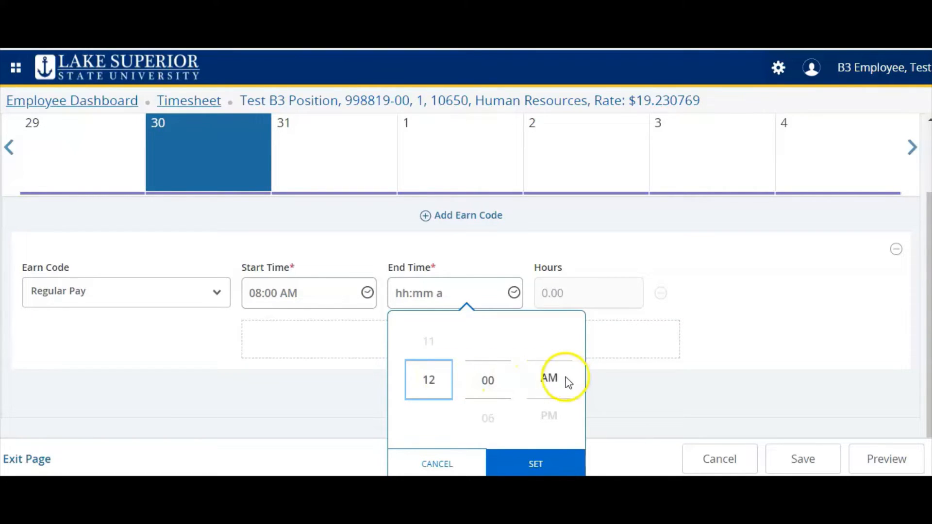
left_click(546, 464)
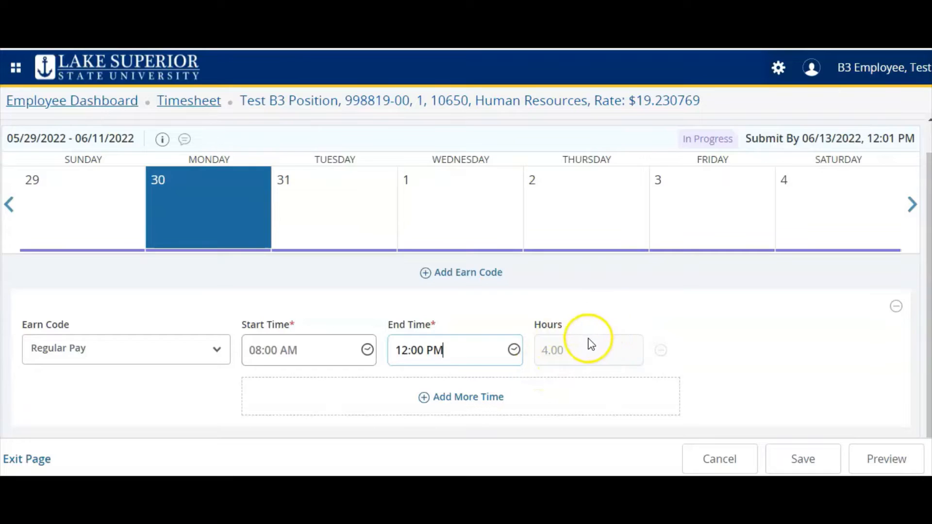
Add a second time entry to Monday's Regular Pay and set its start time to 01:00 PM
left_click(456, 397)
scroll(370, 387, "down", 1)
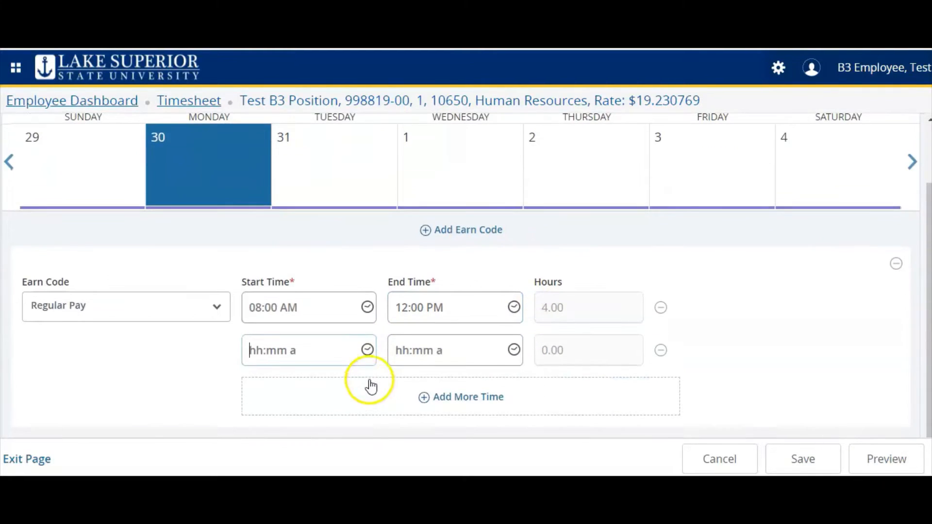
left_click(368, 351)
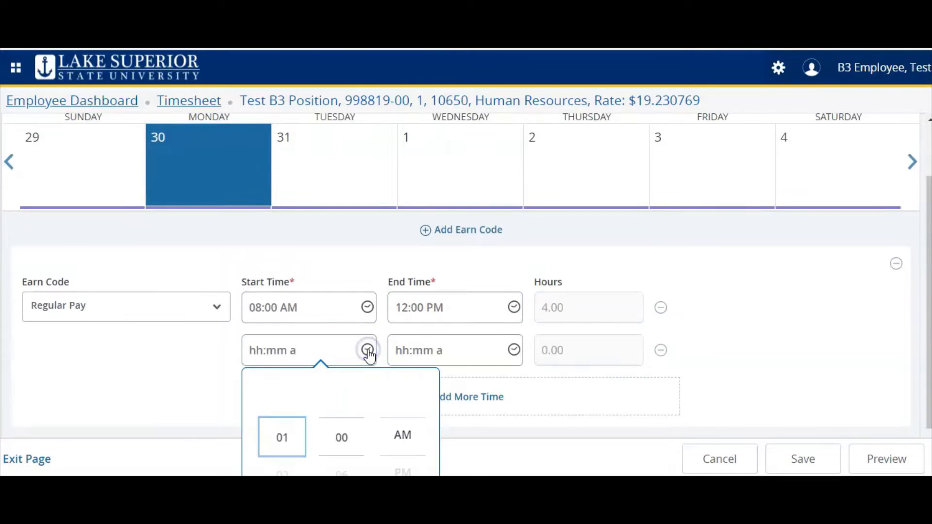
scroll(590, 391, "down", 1)
left_click(403, 393)
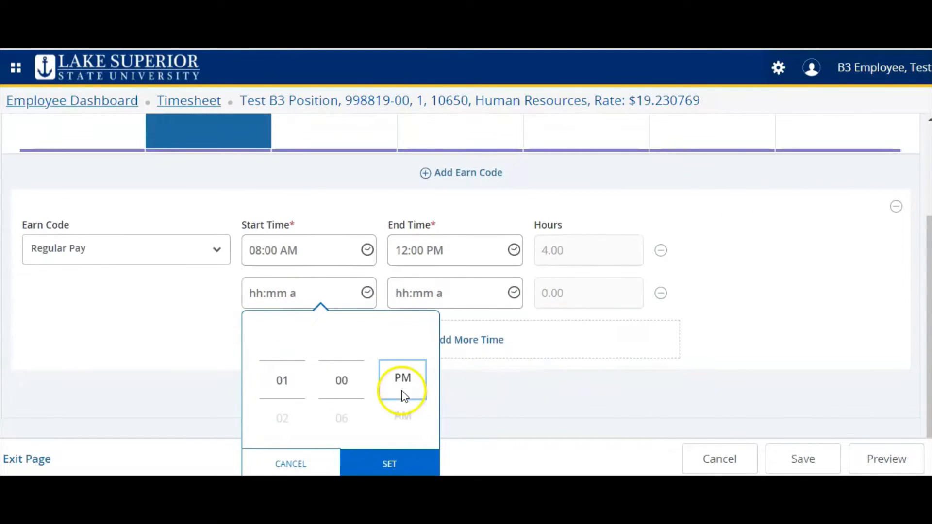
left_click(391, 457)
Set the end time of Monday's second Regular Pay entry to 05:00 PM and save the timesheet
left_click(514, 350)
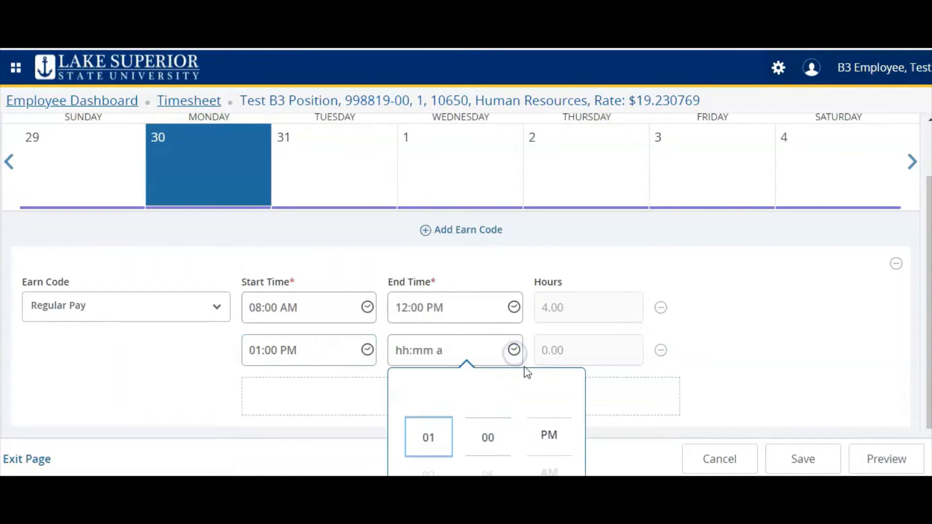
scroll(601, 395, "down", 1)
scroll(432, 391, "down", 2)
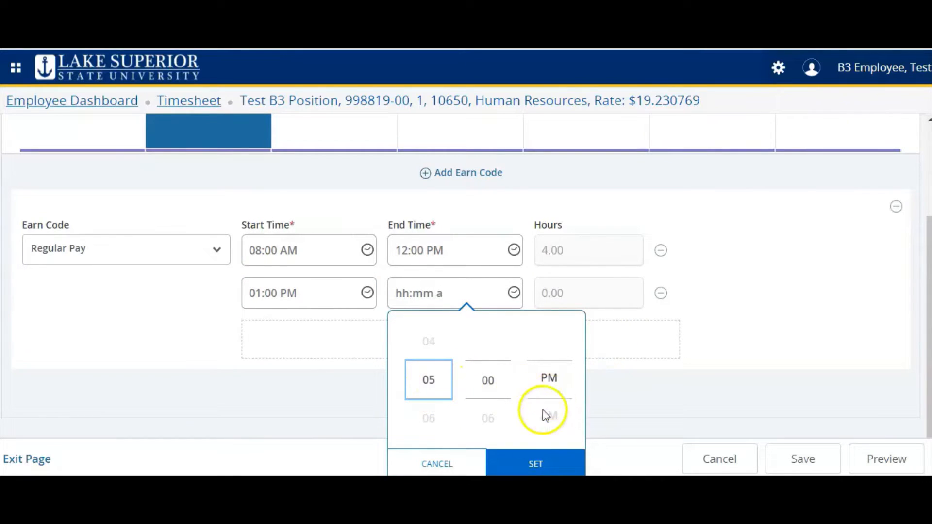
left_click(534, 464)
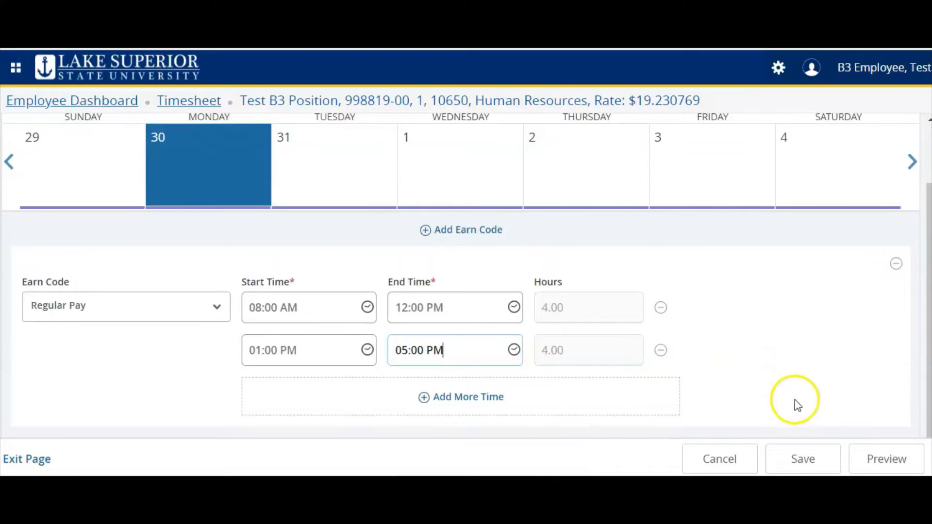
left_click(804, 461)
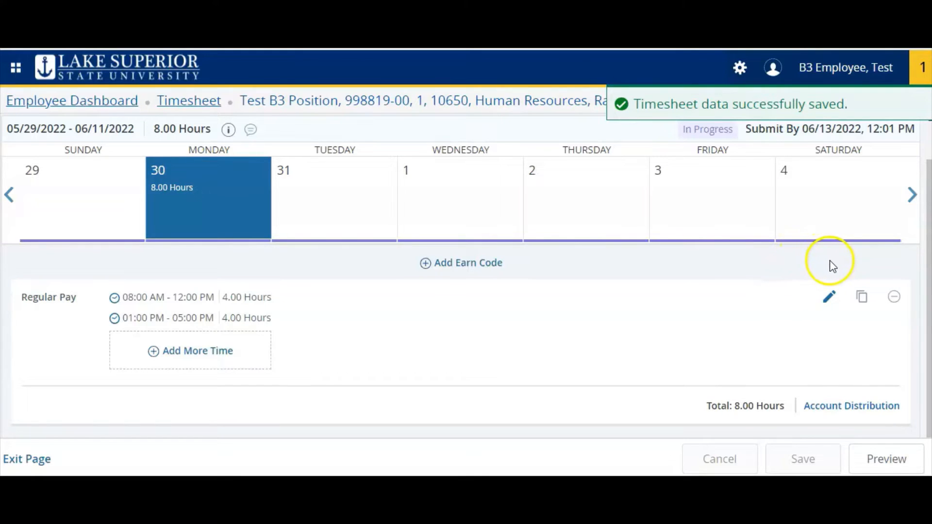
Copy Monday's Regular Pay entry to Tuesday, May 31 through Friday, June 3 and save the copy
left_click(861, 302)
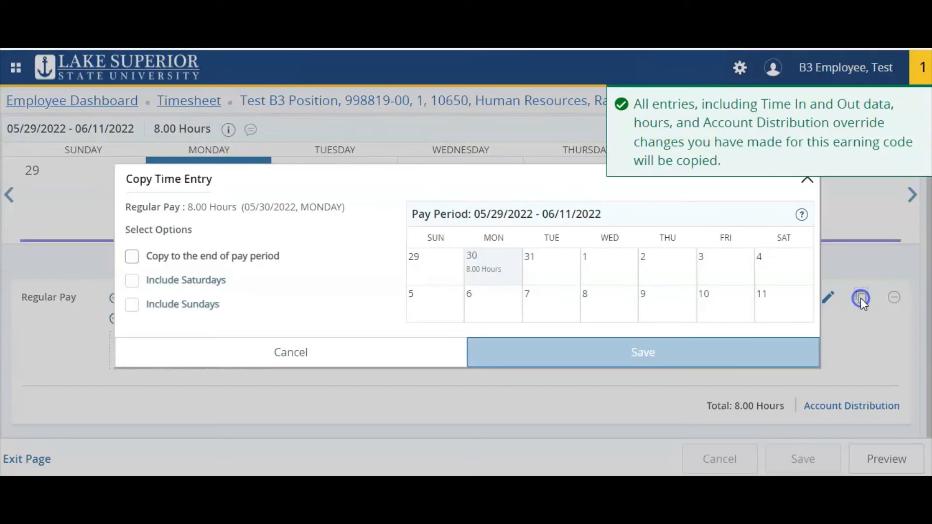
left_click(790, 299)
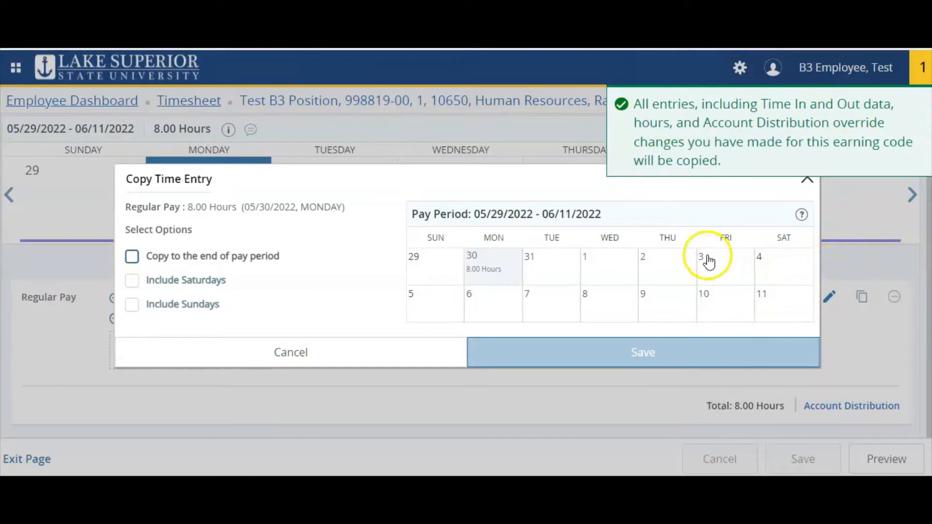
left_click(132, 257)
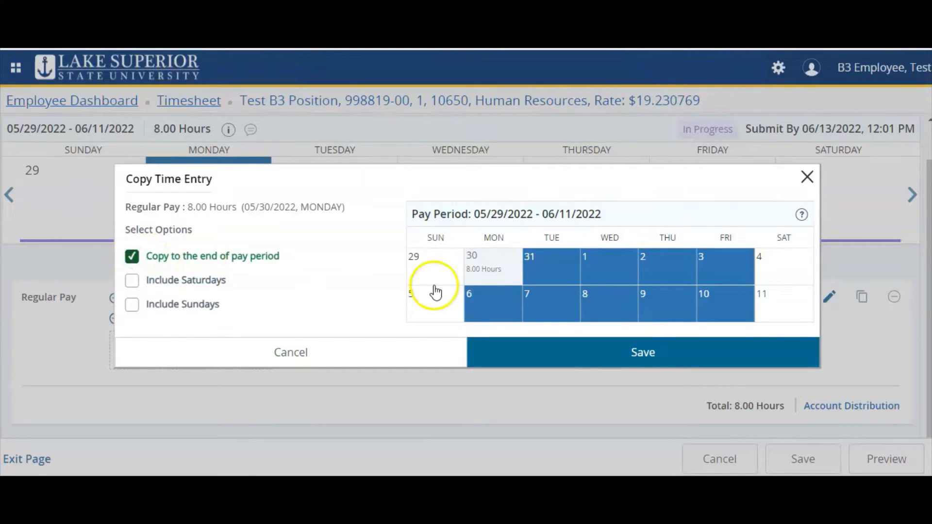
left_click(132, 257)
left_click(539, 272)
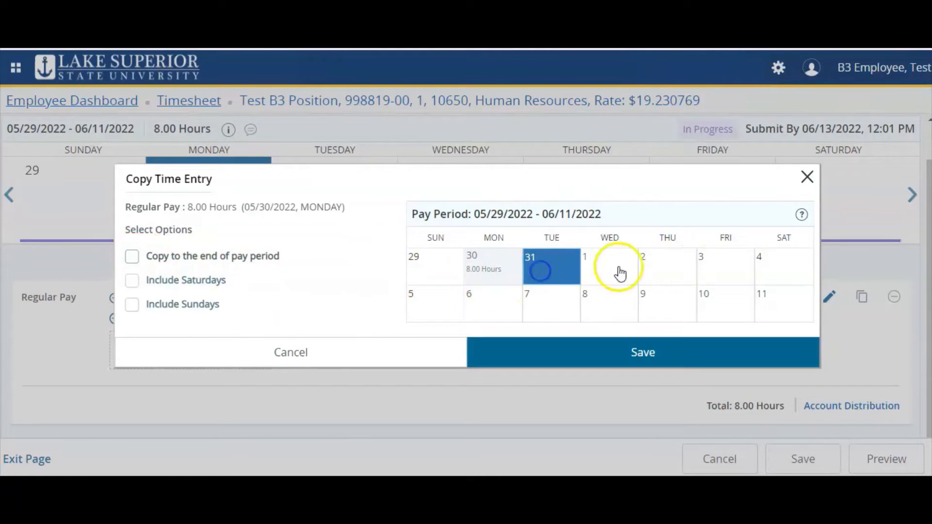
left_click(618, 266)
left_click(667, 278)
left_click(703, 269)
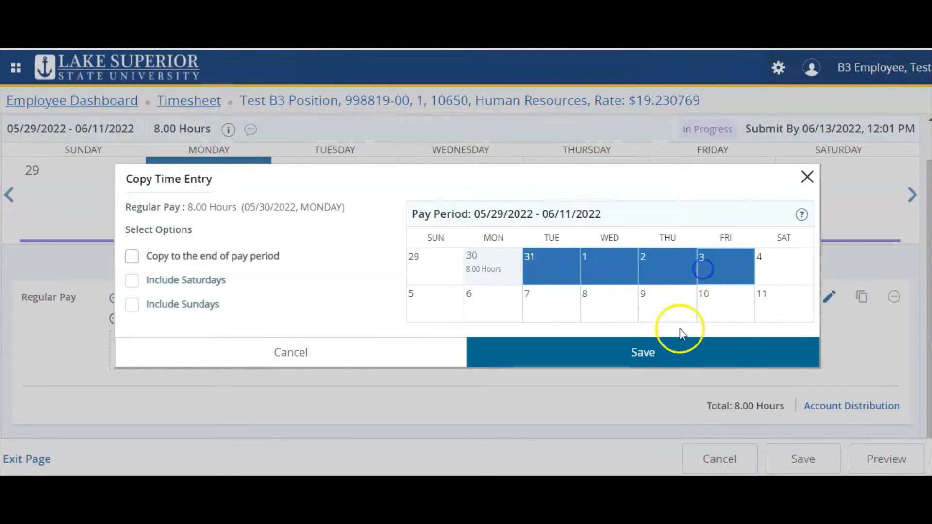
left_click(664, 359)
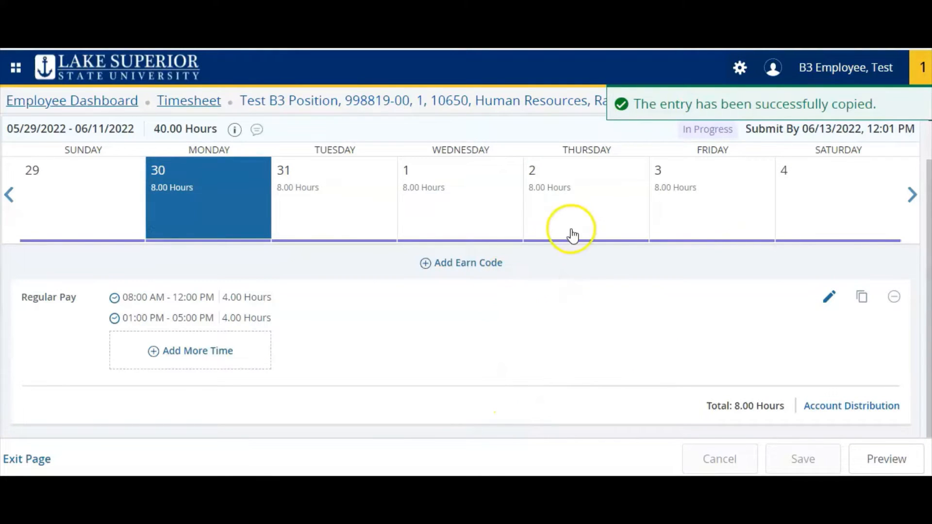
Change the second Regular Pay entry on Thursday, June 2 to start at 02:00 PM and save the timesheet
left_click(353, 195)
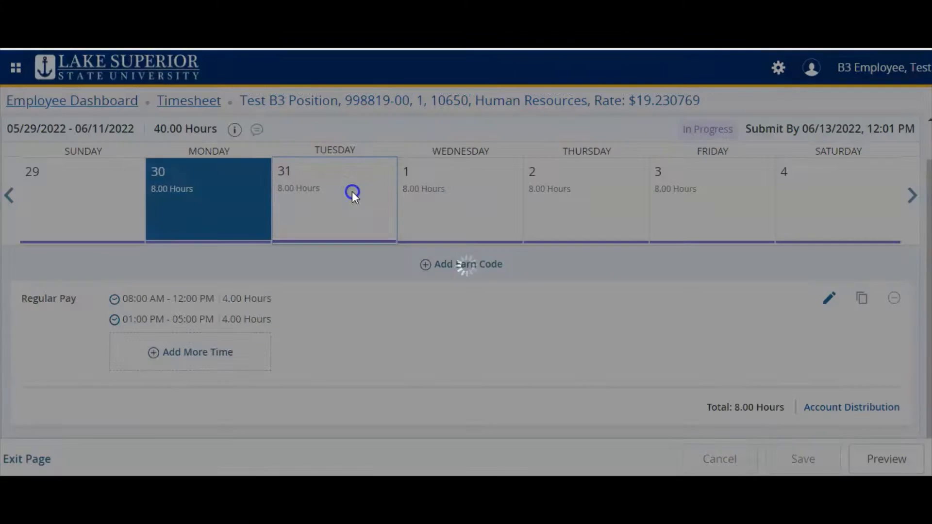
left_click(463, 257)
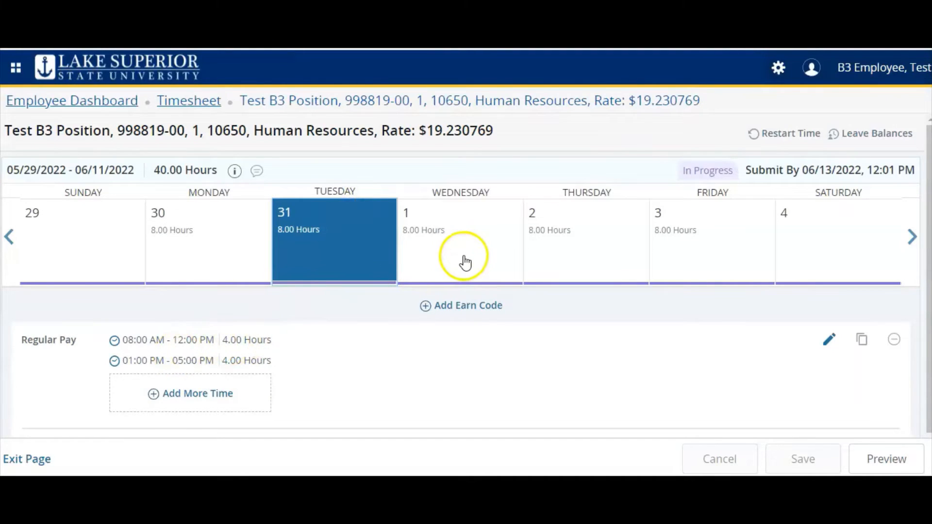
left_click(563, 253)
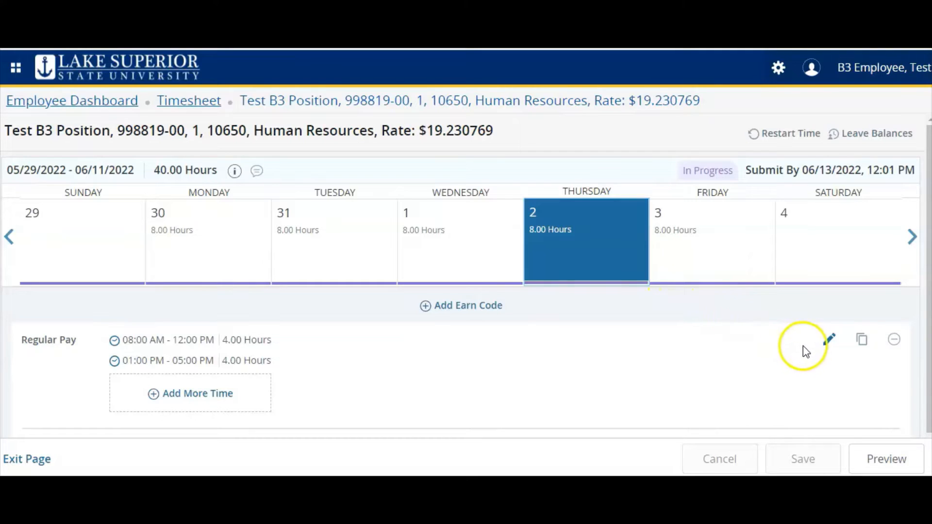
left_click(829, 342)
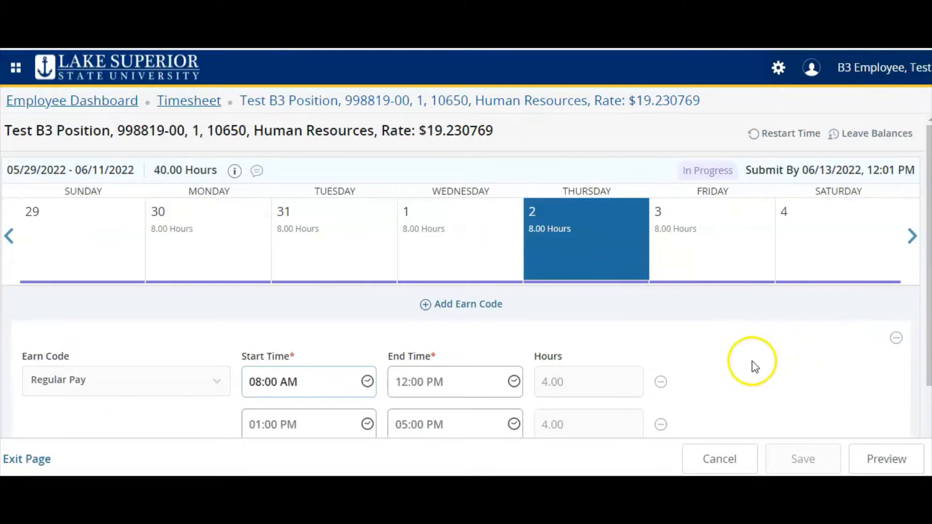
scroll(757, 365, "down", 3)
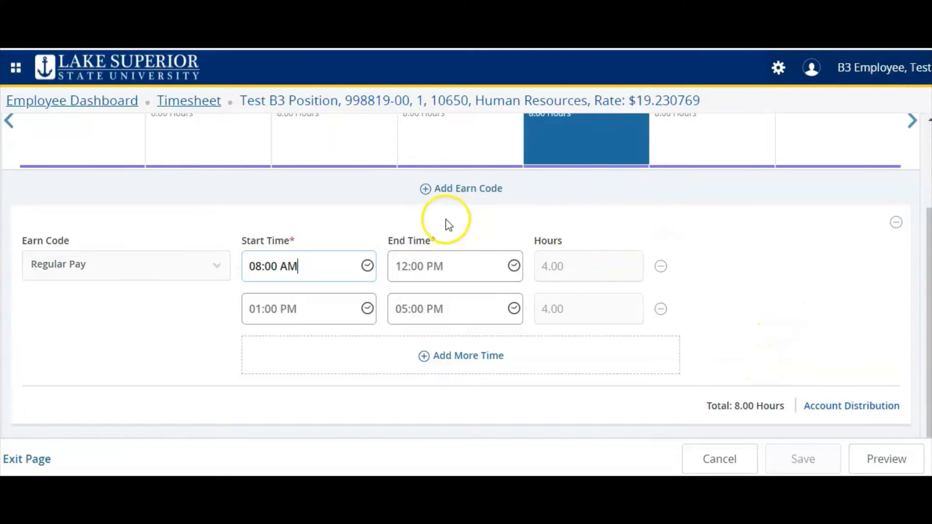
left_click(368, 309)
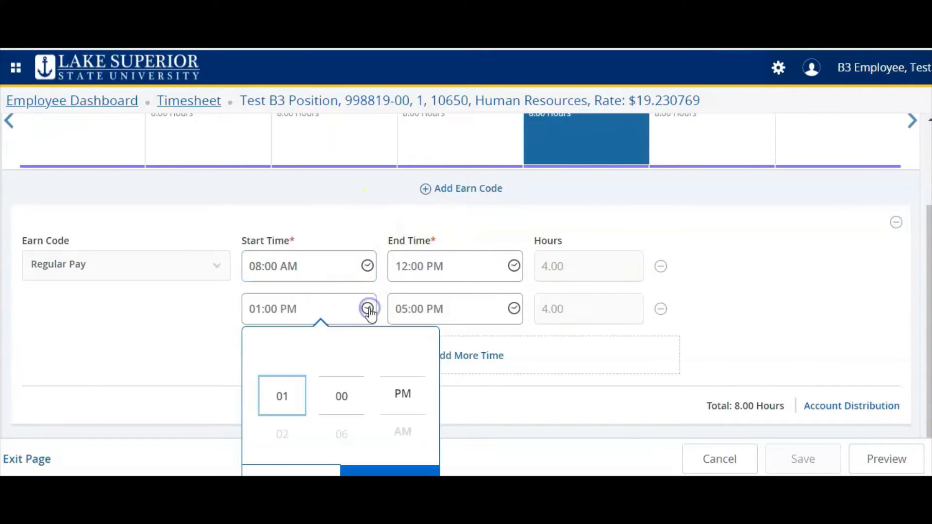
scroll(285, 388, "down", 1)
scroll(539, 395, "down", 1)
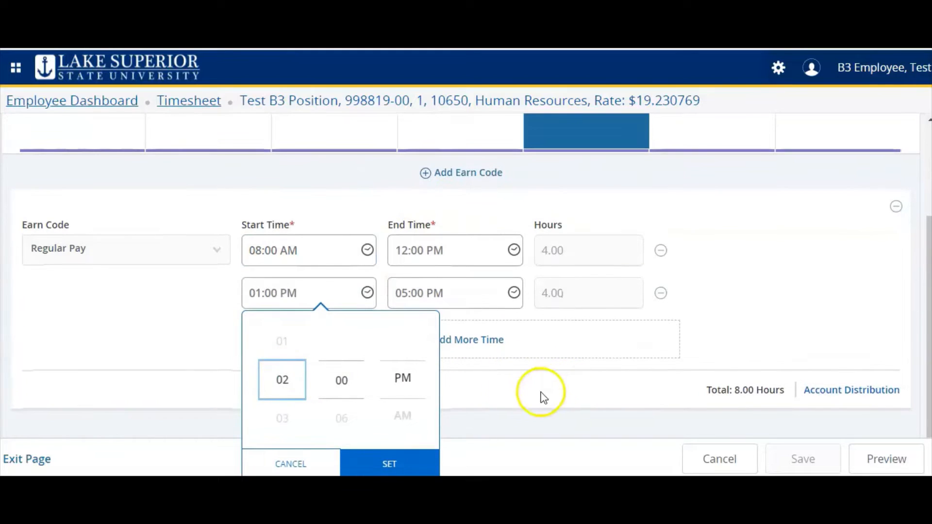
left_click(412, 465)
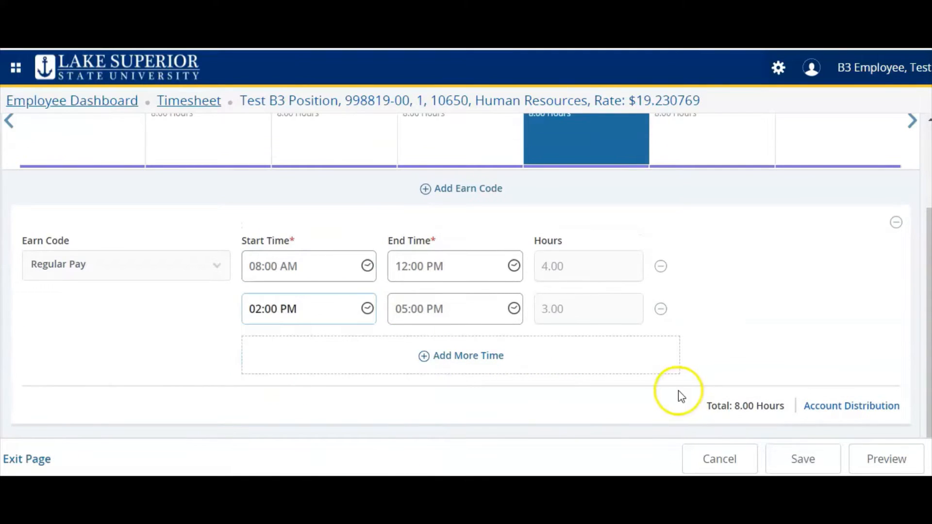
left_click(813, 460)
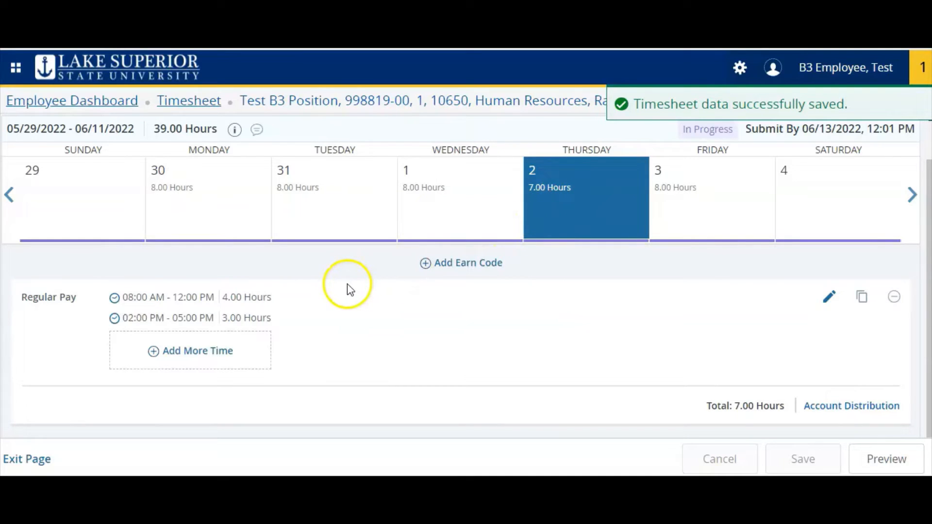
Add a second earn code to Thursday, June 2 and set it to Vacation Pay
left_click(482, 266)
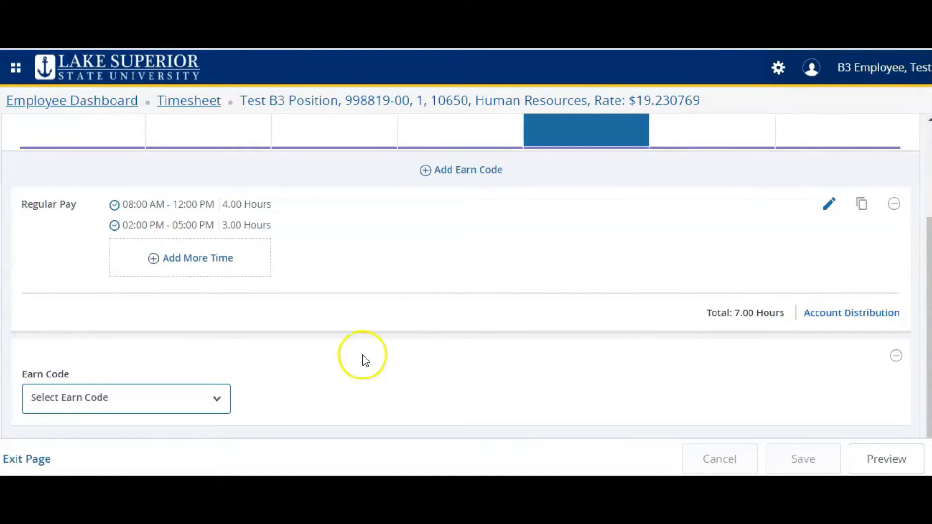
left_click(194, 397)
scroll(337, 370, "down", 1)
left_click(191, 391)
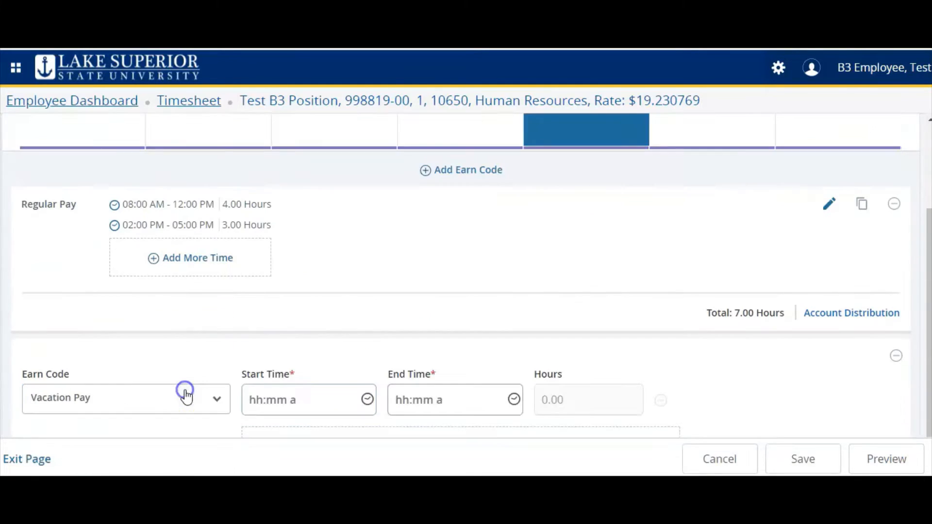
scroll(384, 293, "down", 1)
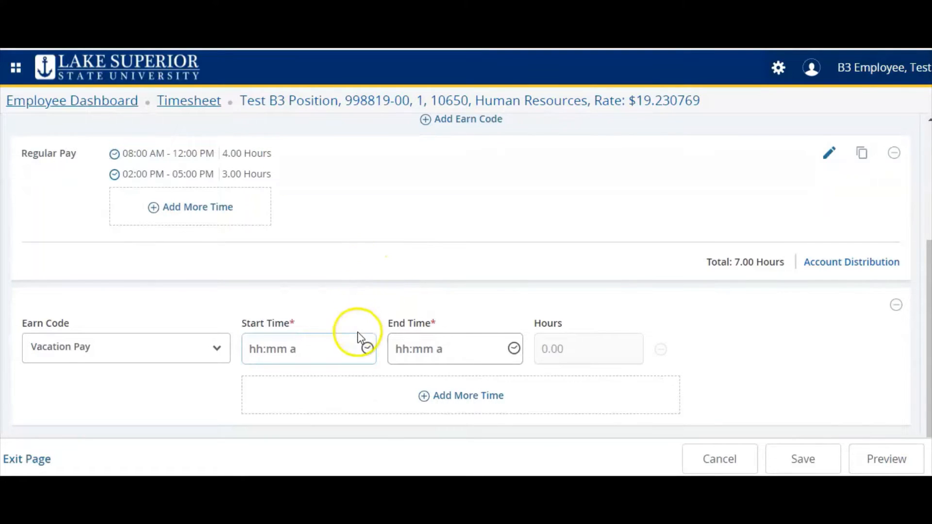
Set the start time of Thursday's Vacation Pay entry to 01:00 PM
left_click(367, 348)
scroll(610, 354, "down", 1)
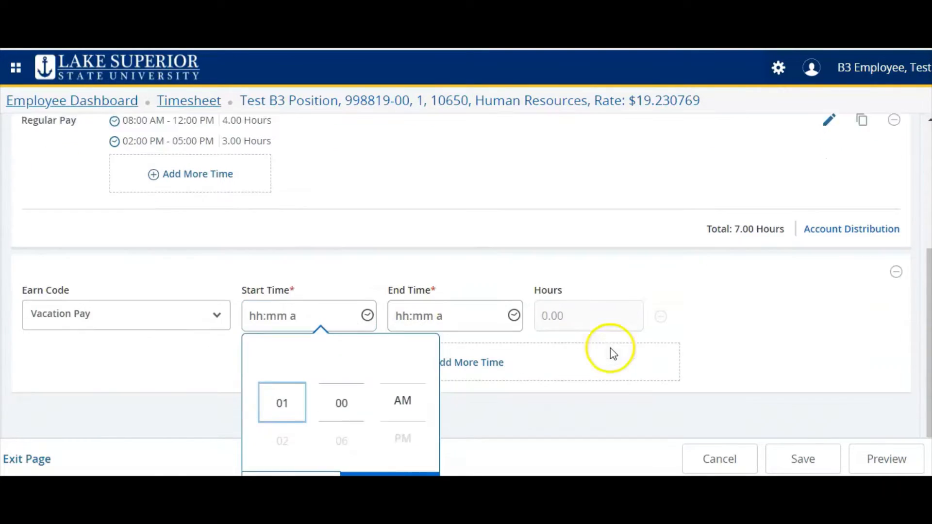
scroll(271, 386, "down", 1)
scroll(272, 386, "up", 1)
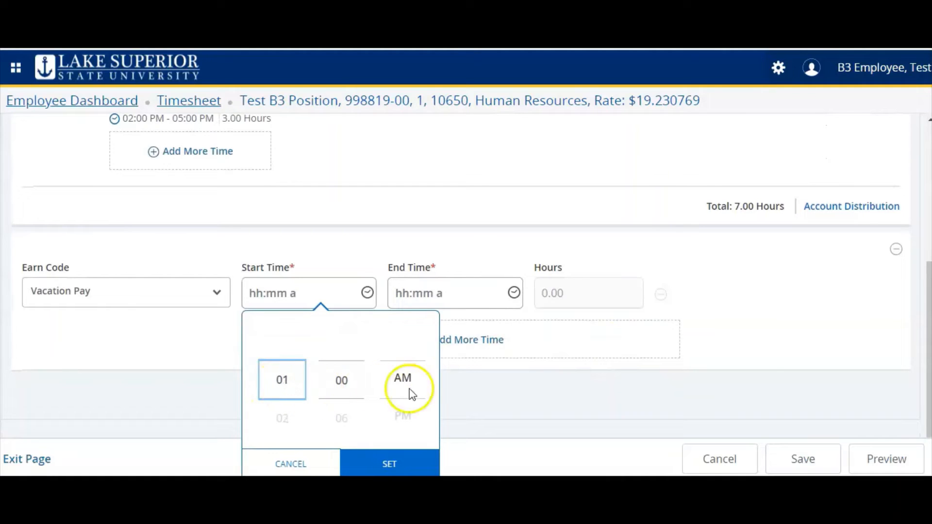
scroll(409, 387, "down", 1)
left_click(395, 460)
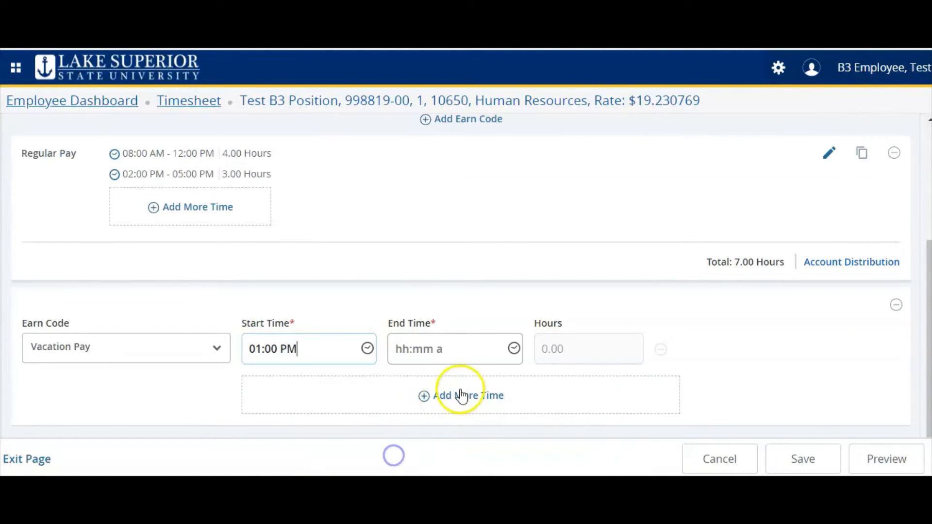
Set the end time of Thursday's Vacation Pay entry to 02:00 PM, save the timesheet and review the day's entries
left_click(514, 349)
scroll(459, 423, "down", 1)
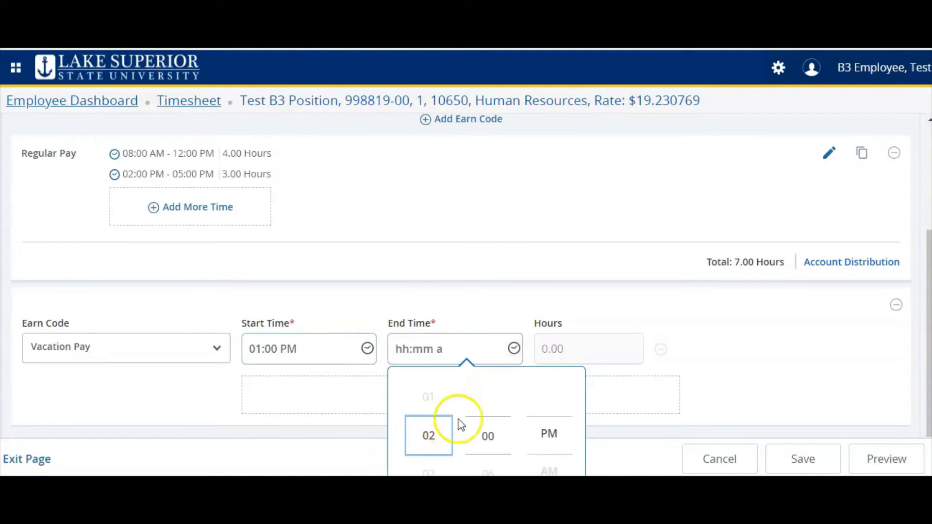
left_click(545, 460)
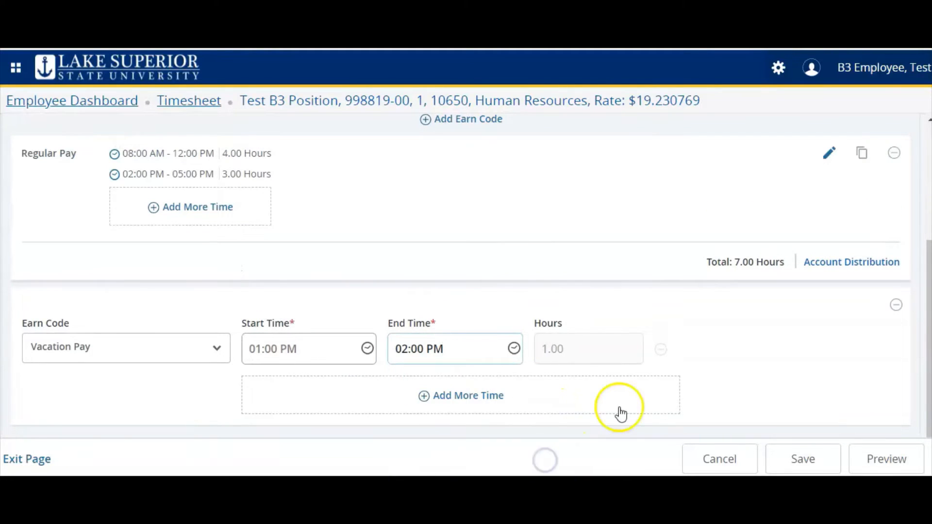
left_click(801, 460)
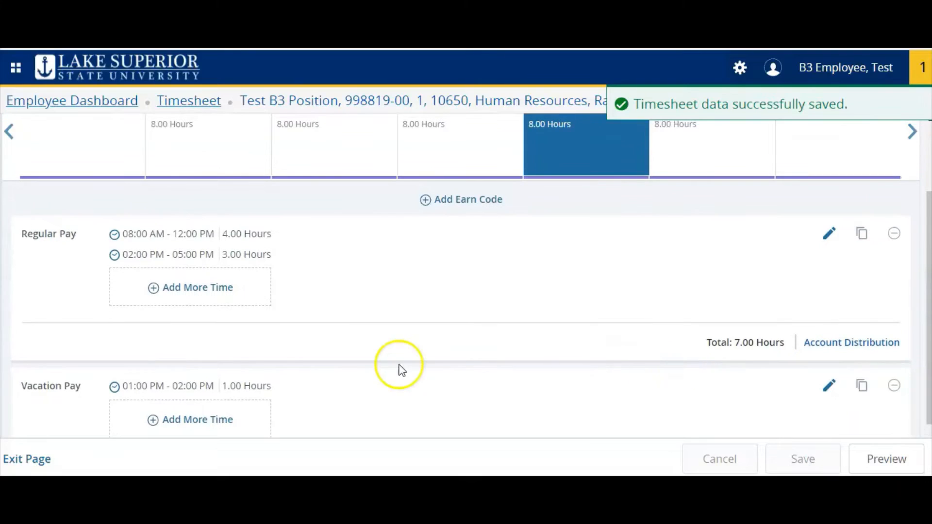
scroll(398, 370, "down", 2)
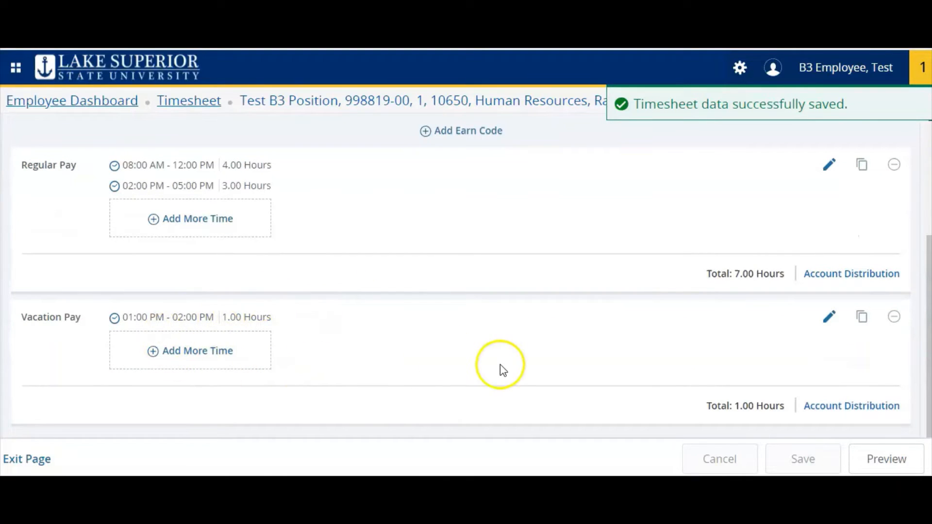
scroll(502, 370, "up", 4)
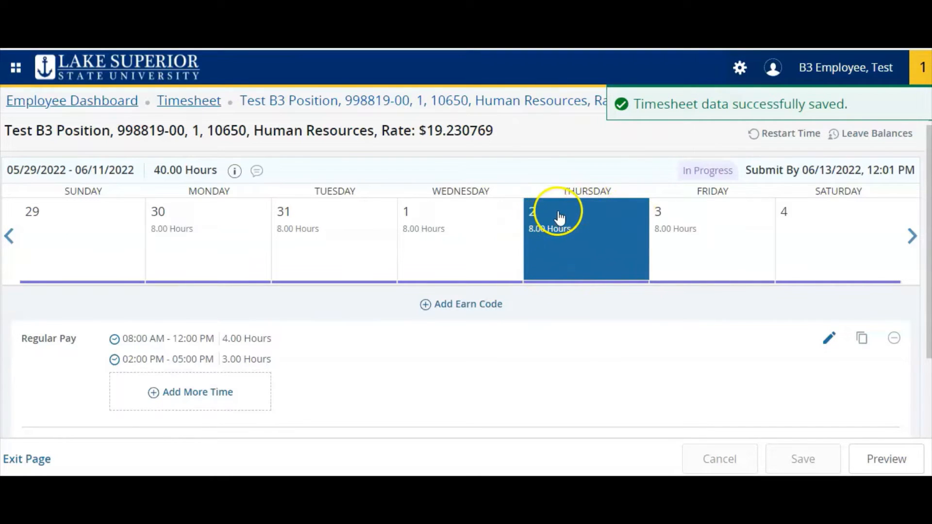
Delete the 01:00 PM - 05:00 PM Regular Pay entry from Friday, June 3 and save the timesheet
left_click(725, 238)
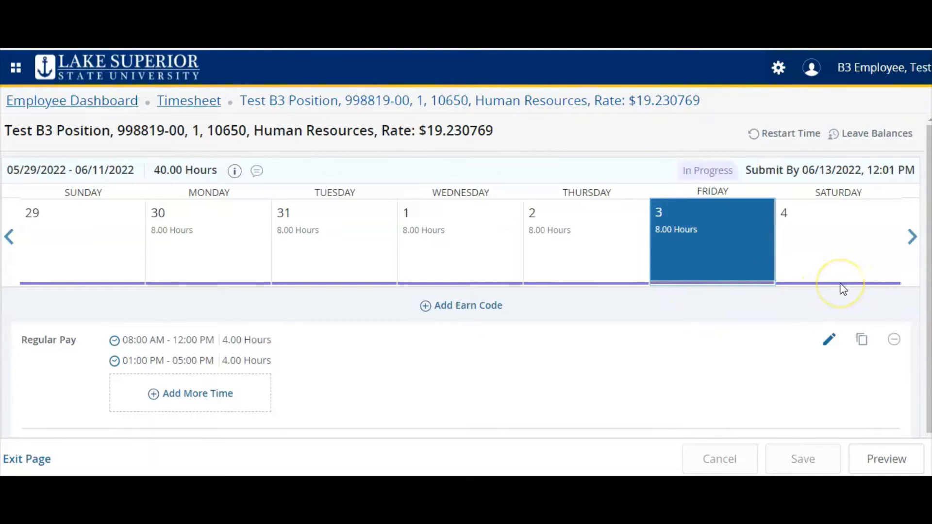
scroll(843, 289, "down", 1)
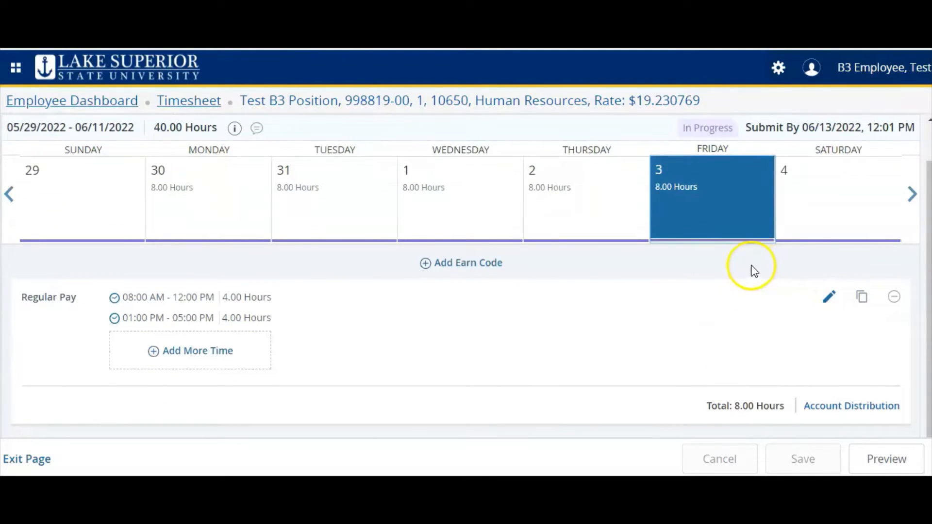
left_click(829, 297)
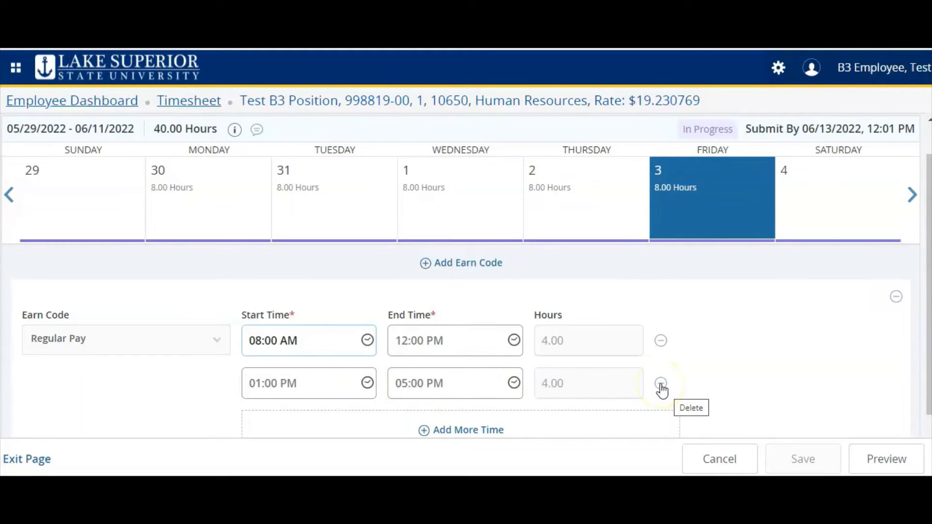
left_click(661, 385)
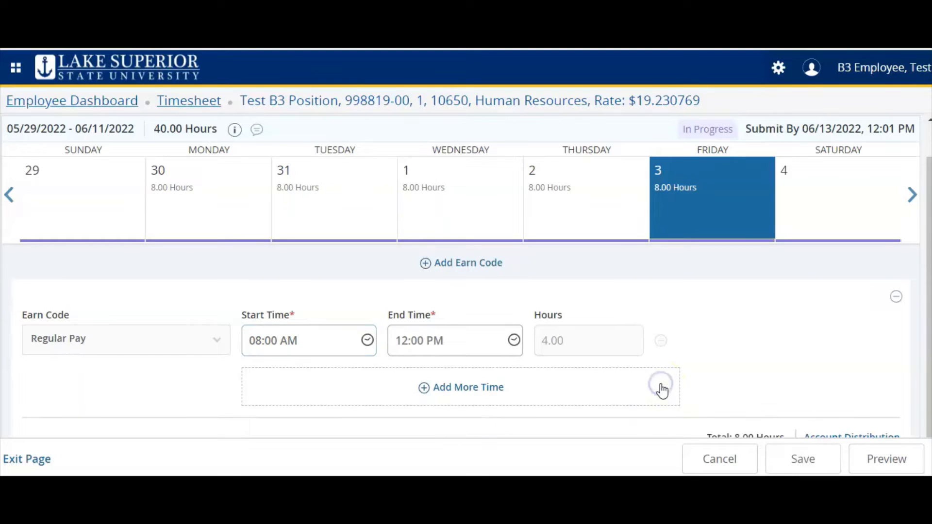
left_click(803, 460)
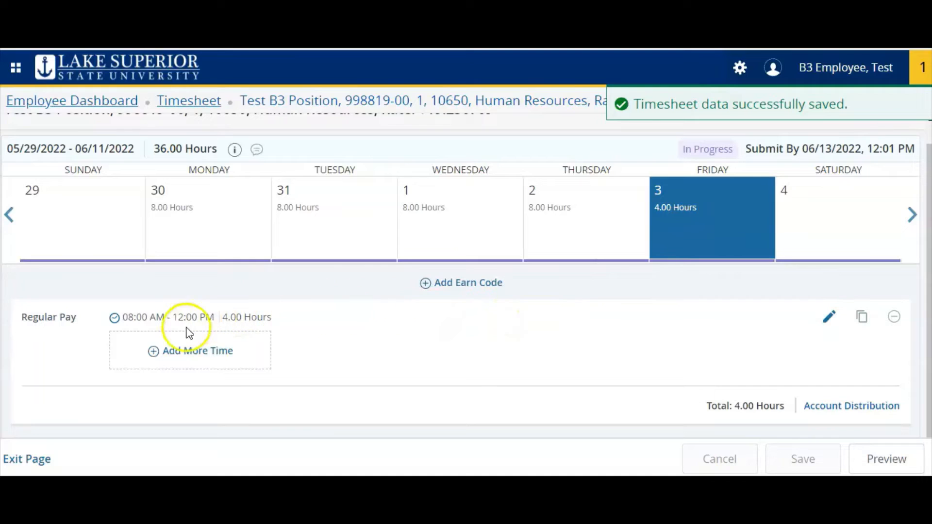
left_click(167, 354)
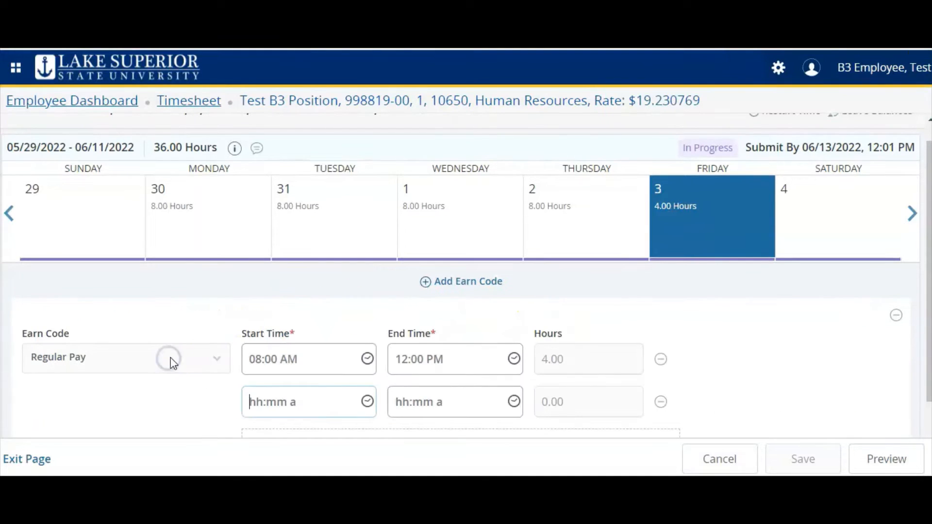
scroll(171, 360, "down", 1)
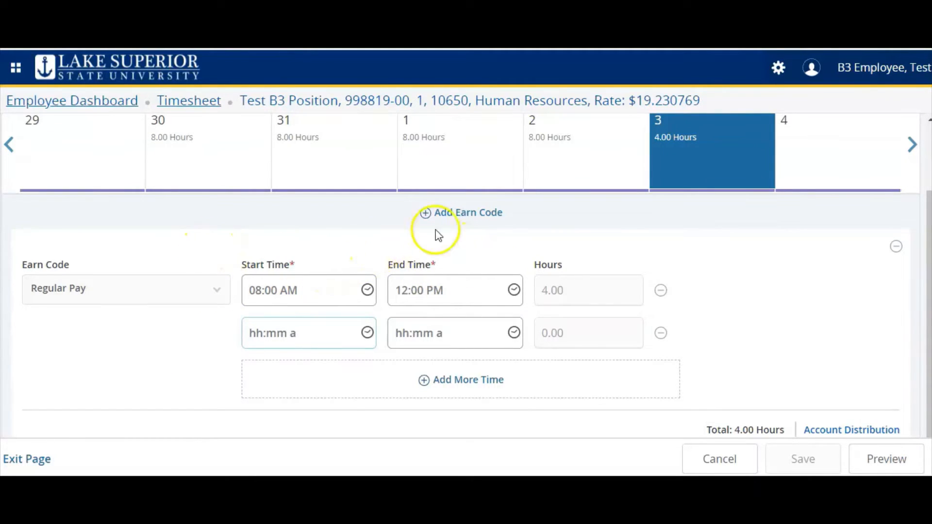
left_click(703, 460)
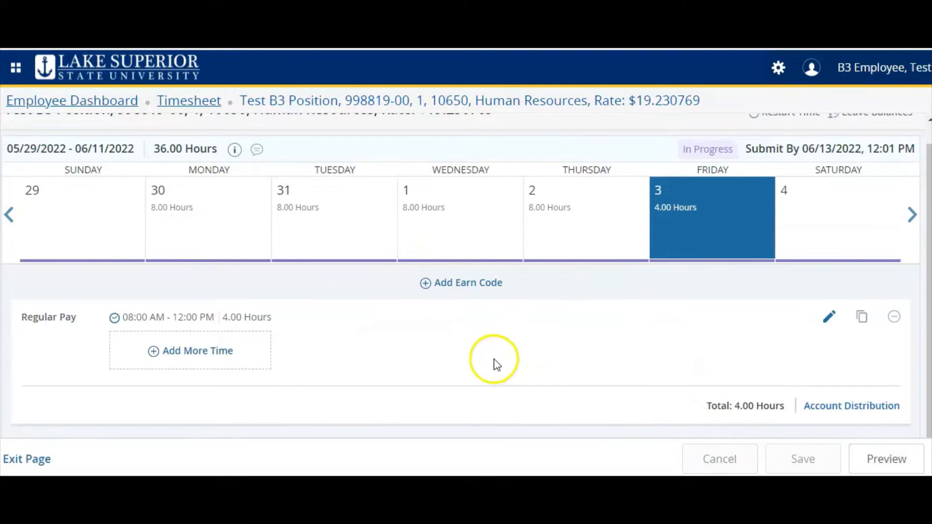
Add a second earn code to Friday, June 3 and set it to Sick Pay
left_click(470, 286)
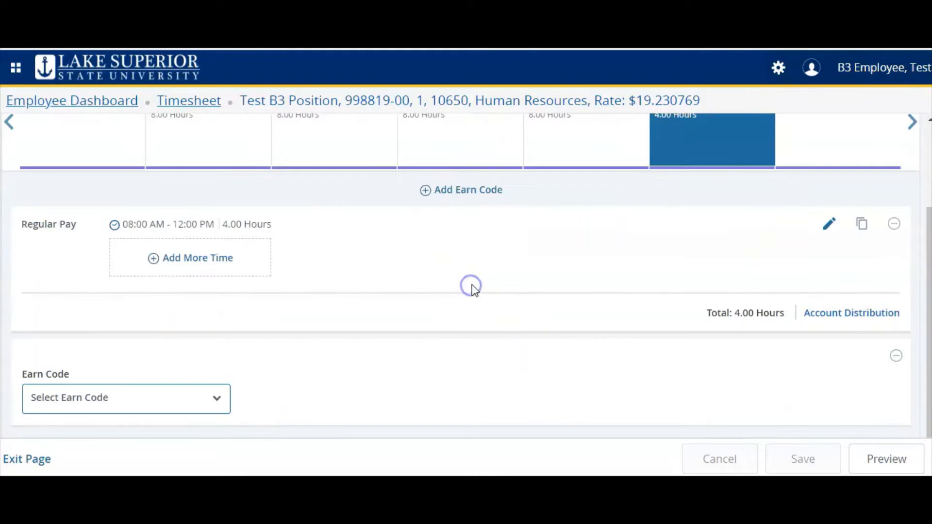
left_click(162, 404)
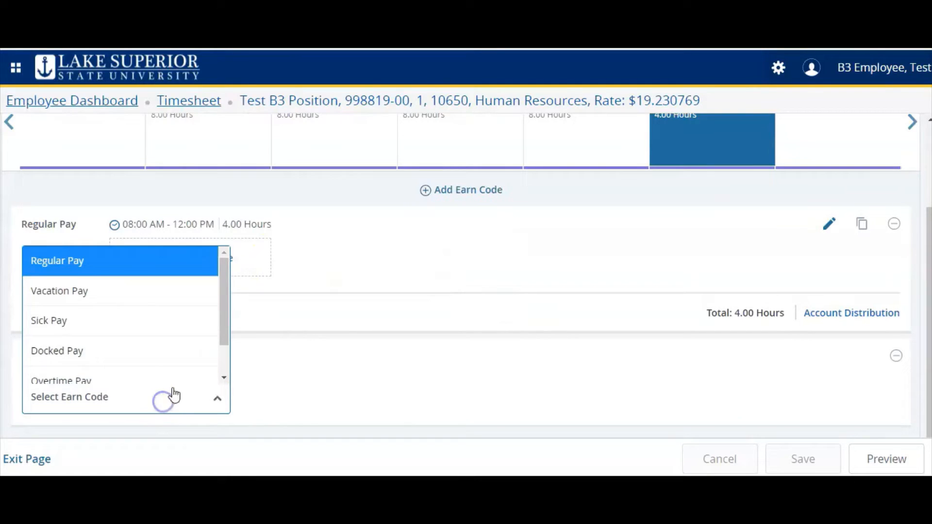
left_click(182, 321)
scroll(306, 325, "down", 1)
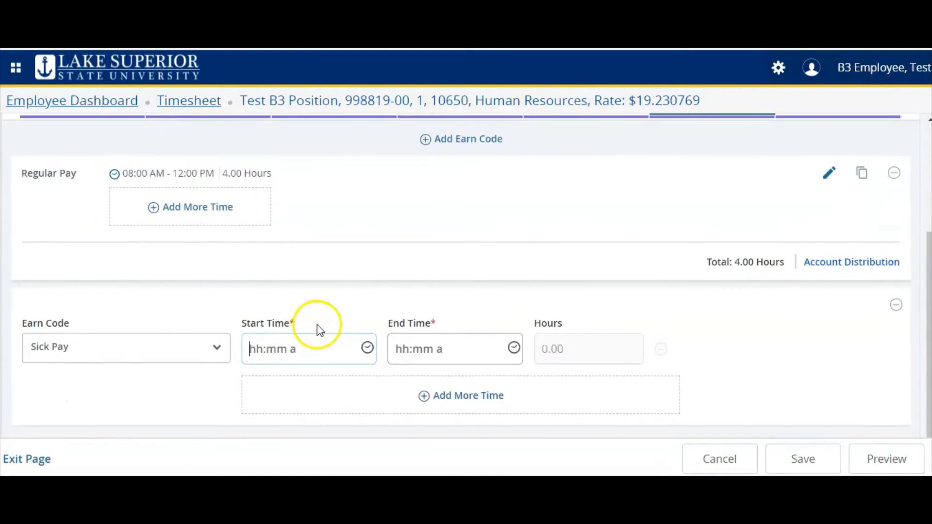
Set the start time of Friday's Sick Pay entry to 01:00 PM
left_click(368, 349)
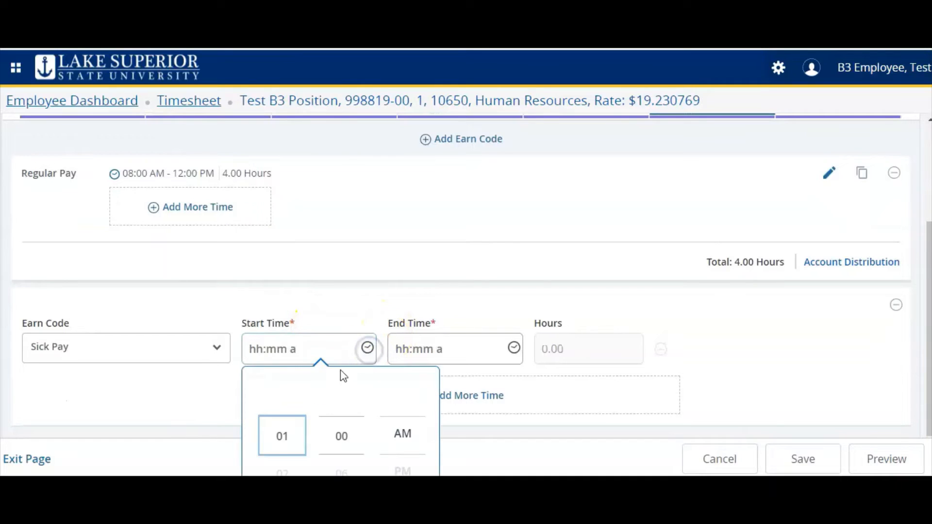
scroll(323, 394, "down", 2)
scroll(665, 407, "down", 1)
scroll(335, 381, "up", 1)
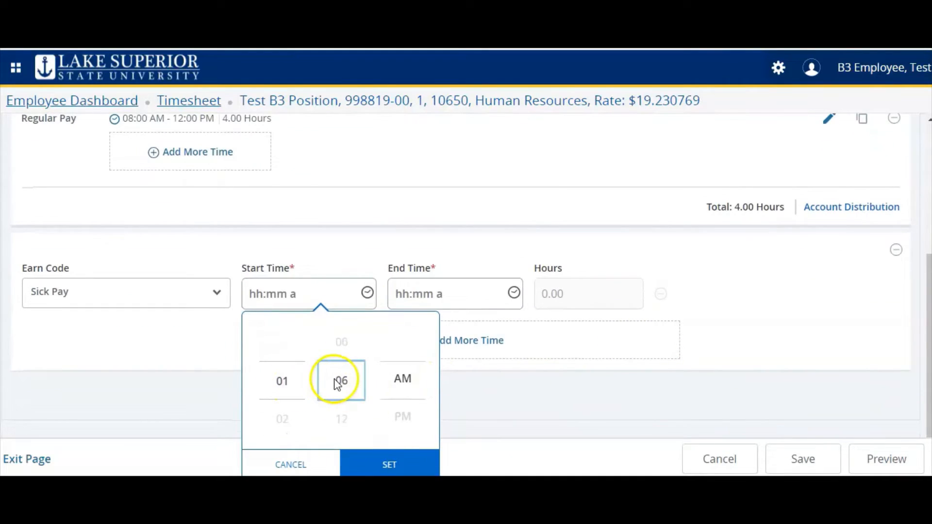
scroll(338, 383, "up", 1)
scroll(416, 389, "down", 1)
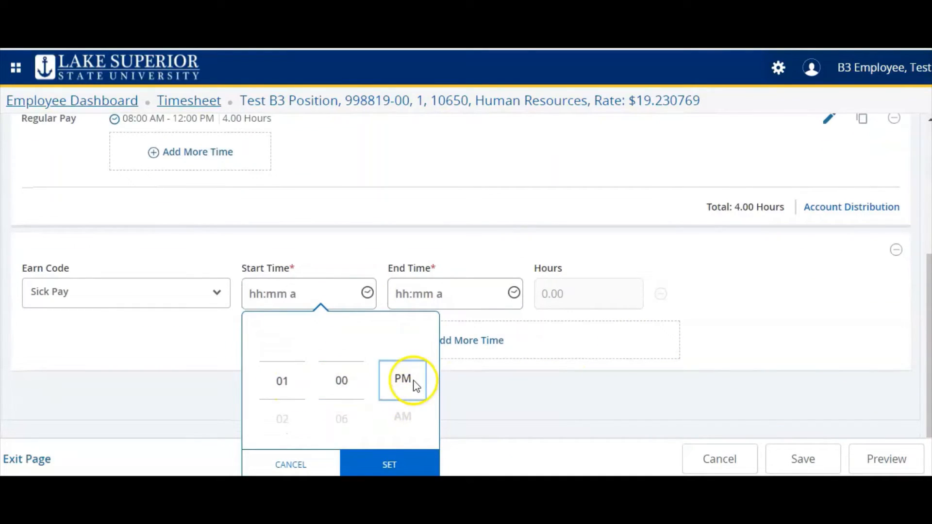
left_click(411, 465)
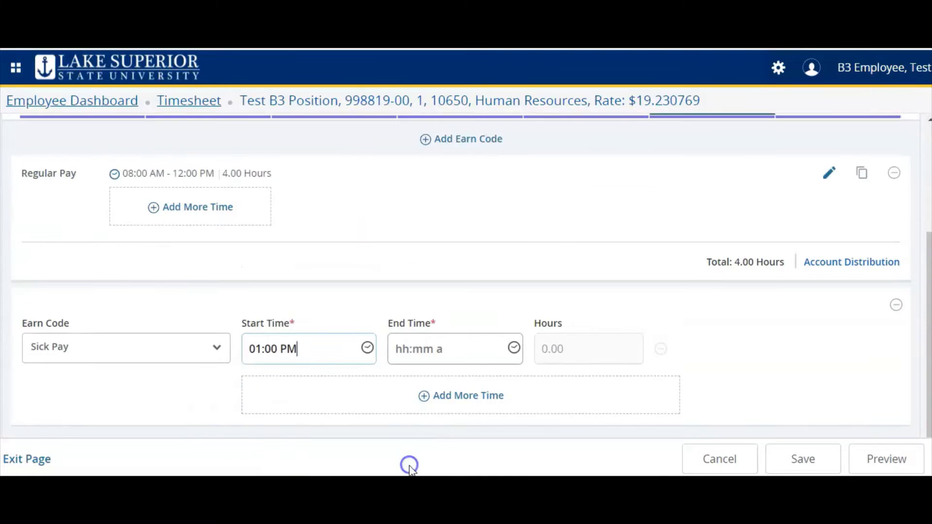
Set the end time of Friday's Sick Pay entry to 05:00 PM and save the timesheet
left_click(514, 348)
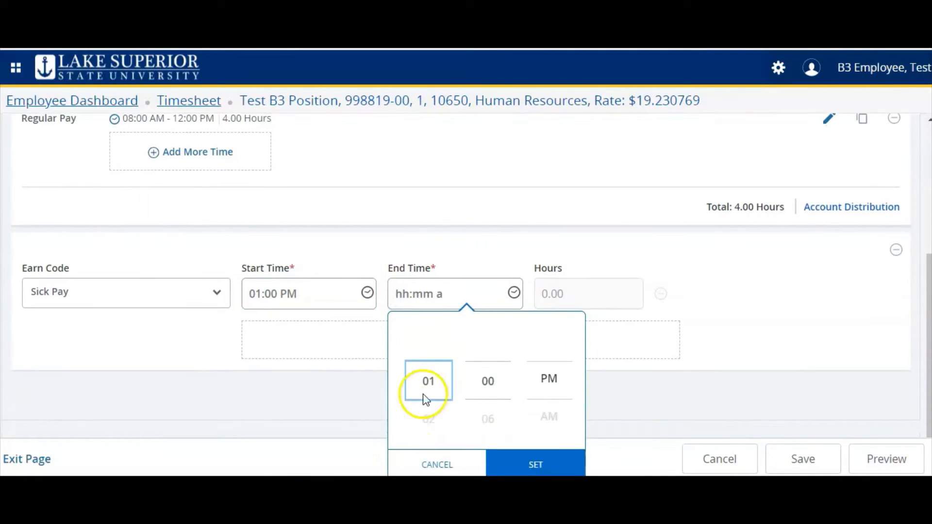
scroll(426, 384, "down", 5)
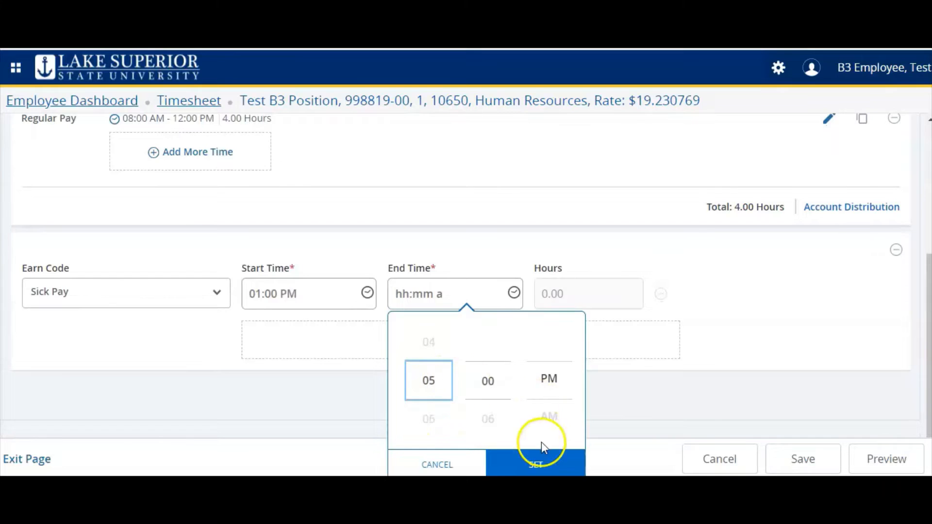
left_click(547, 461)
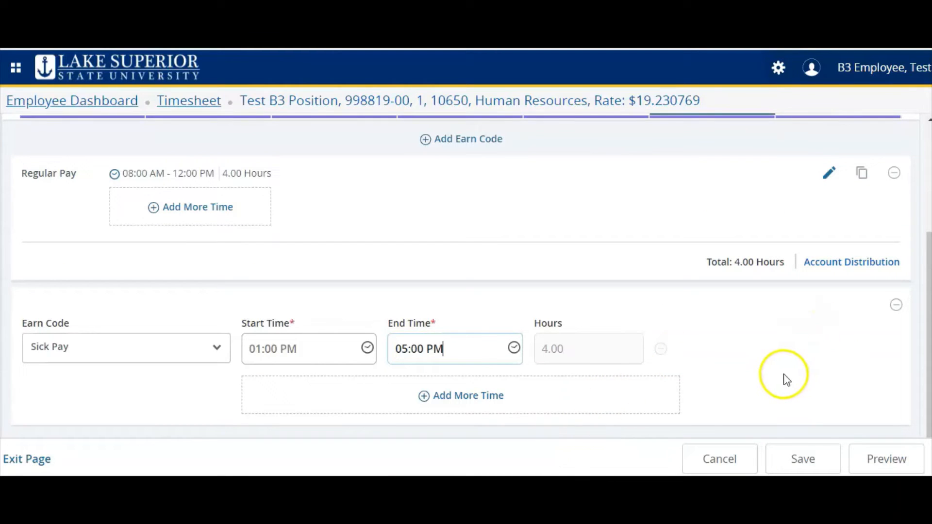
left_click(802, 460)
scroll(736, 384, "up", 3)
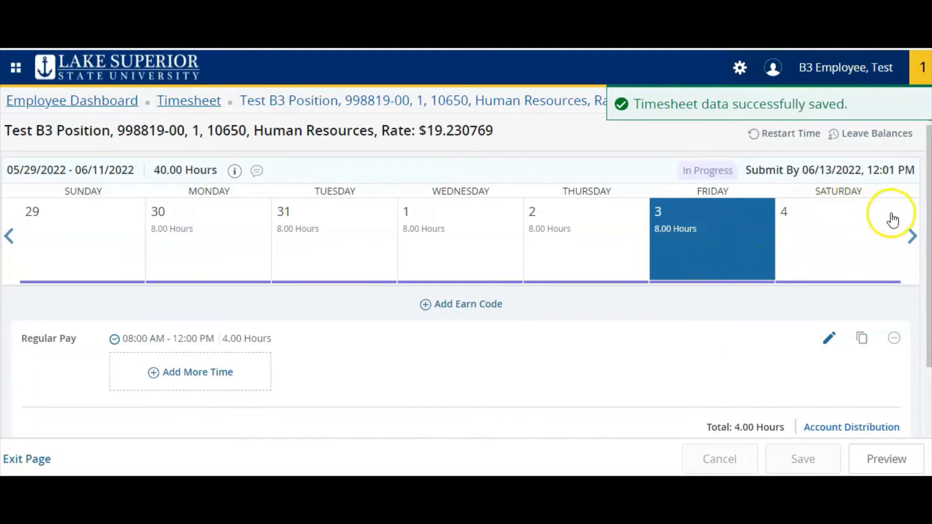
left_click(911, 238)
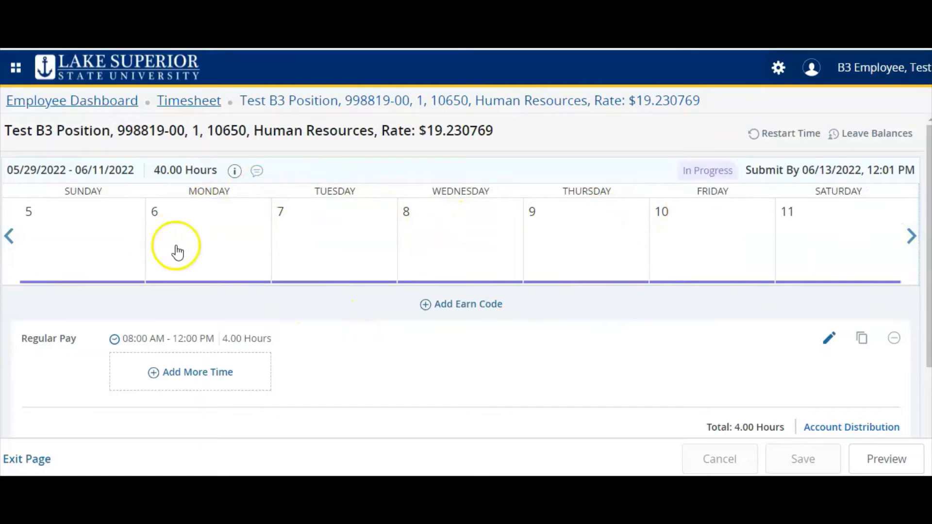
left_click(192, 245)
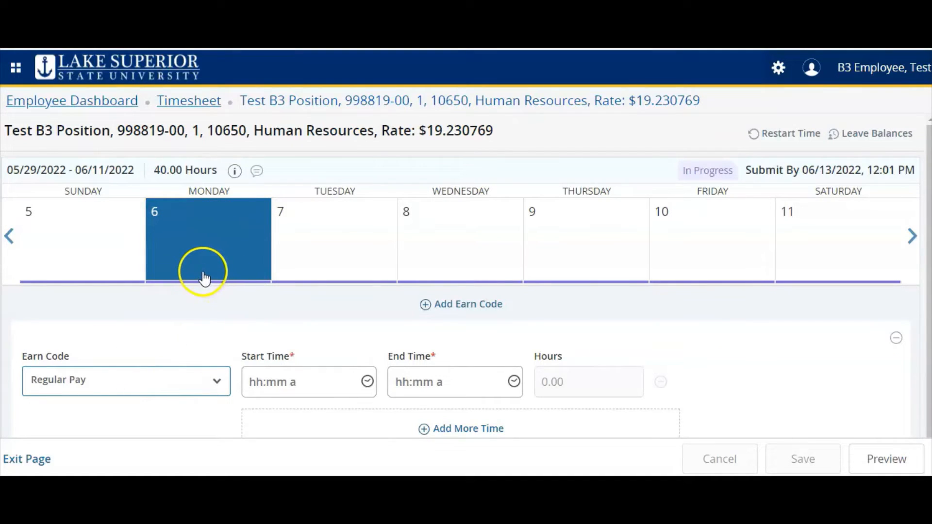
scroll(52, 271, "down", 1)
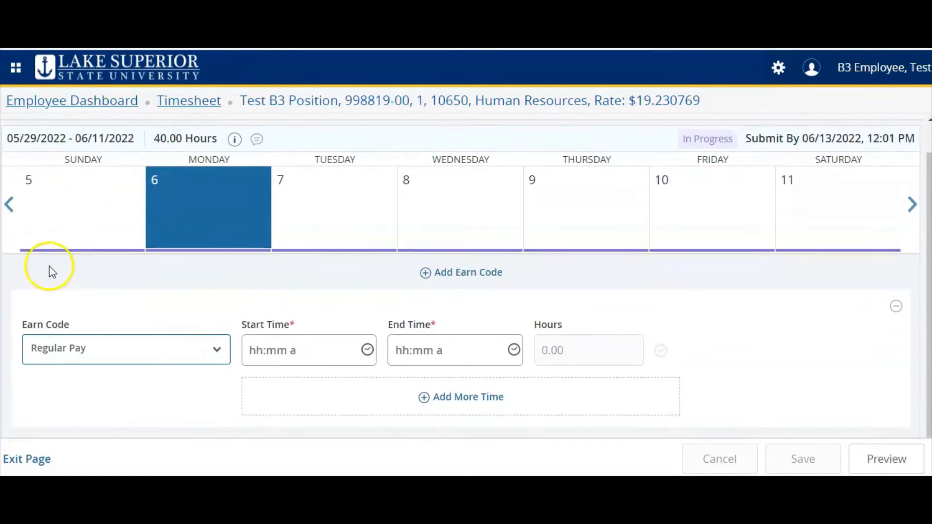
left_click(13, 212)
Copy the Regular Pay entry of Monday, May 30 to Monday, June 6 through Friday, June 10 and save the copy
left_click(207, 215)
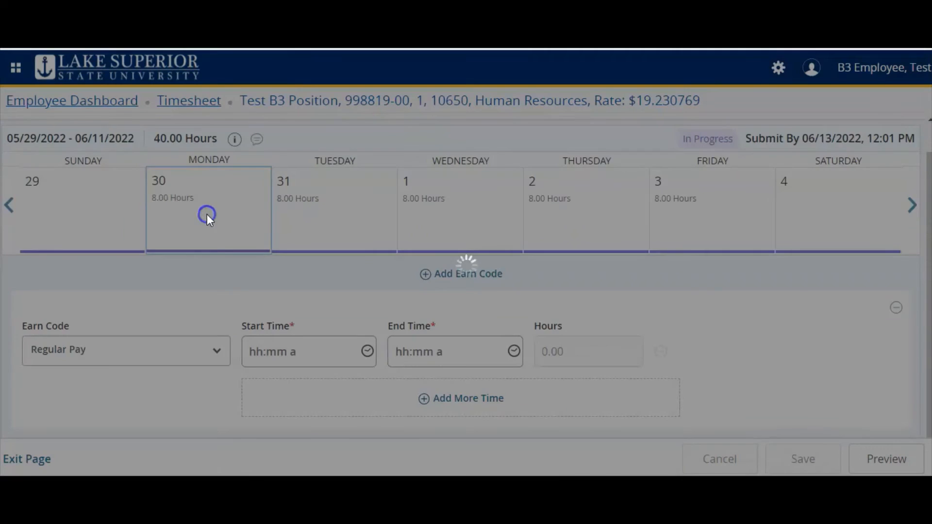
left_click(862, 340)
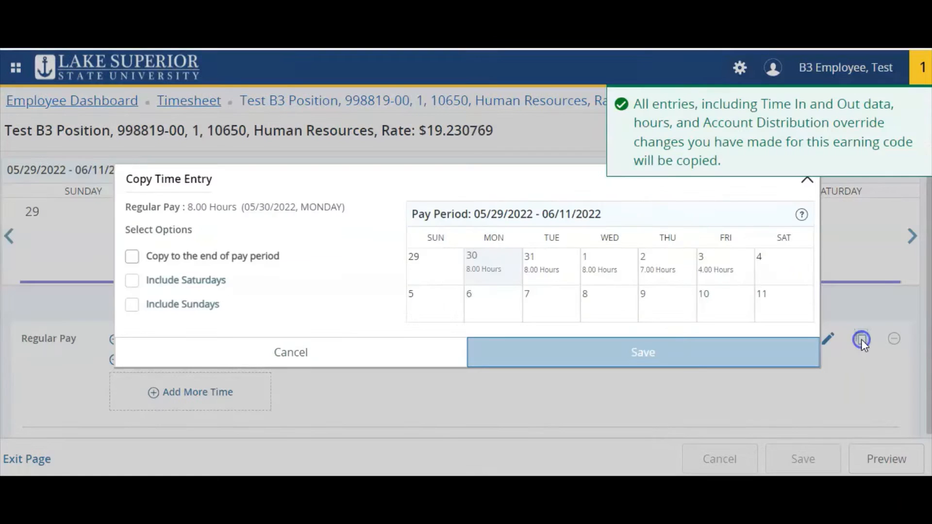
left_click(507, 307)
left_click(551, 308)
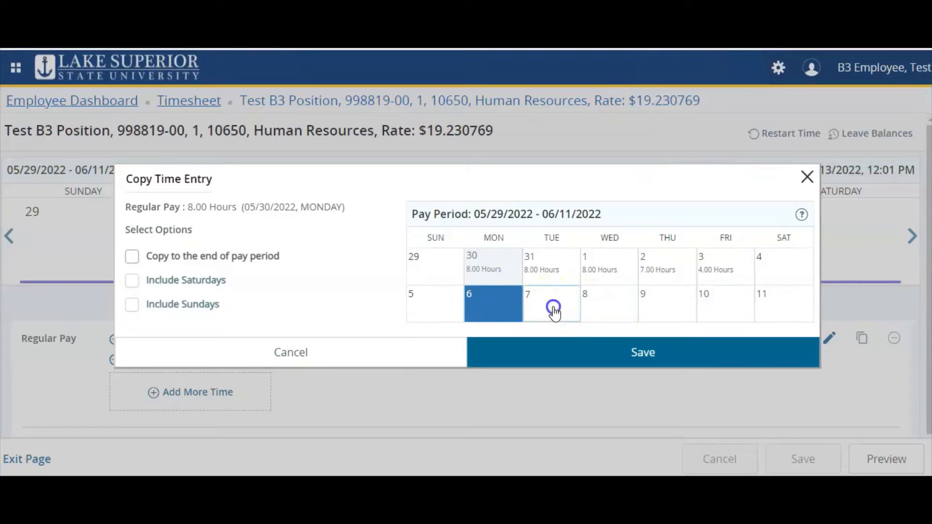
left_click(597, 309)
left_click(647, 306)
left_click(712, 306)
left_click(707, 358)
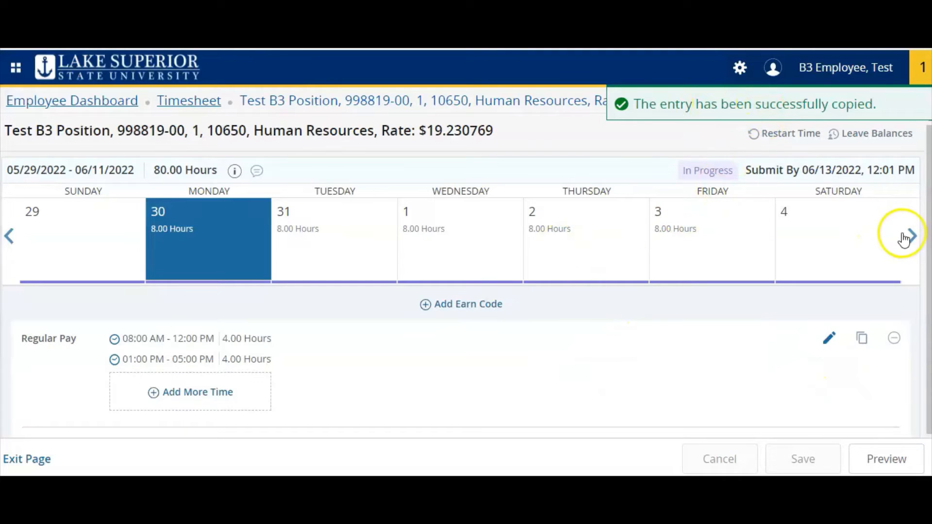
Open Monday, June 6 in the second week and review its copied Regular Pay entries
left_click(911, 236)
left_click(189, 247)
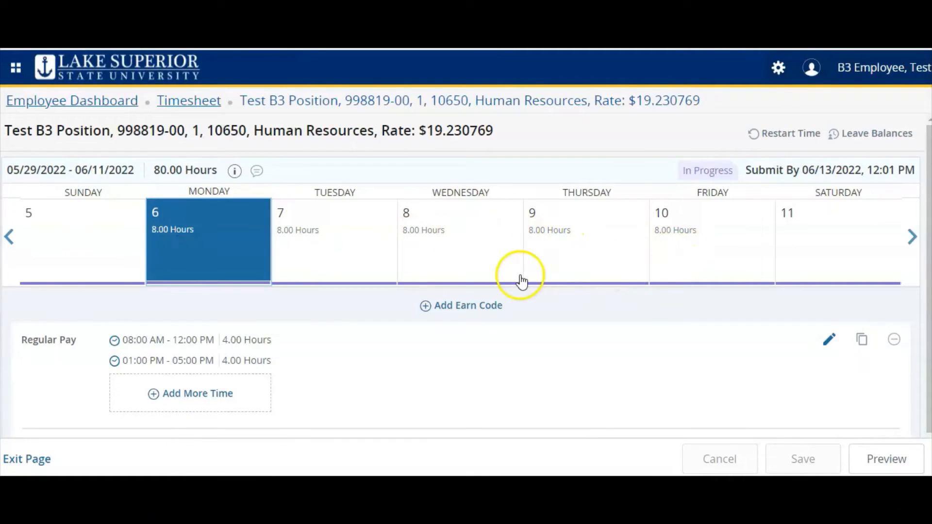
scroll(549, 298, "down", 2)
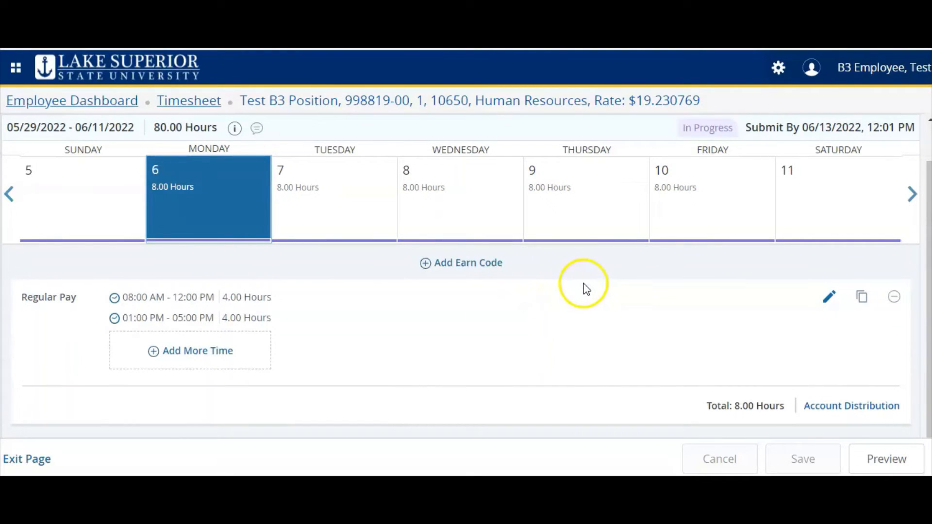
Add a blank time row to Monday, June 6's Regular Pay and browse the minute choices for its start time
left_click(179, 353)
scroll(156, 346, "down", 3)
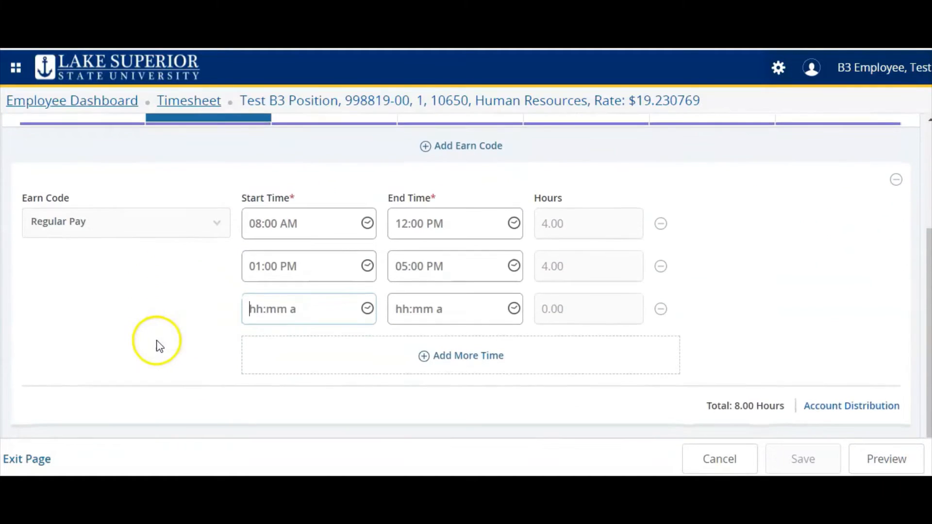
left_click(368, 309)
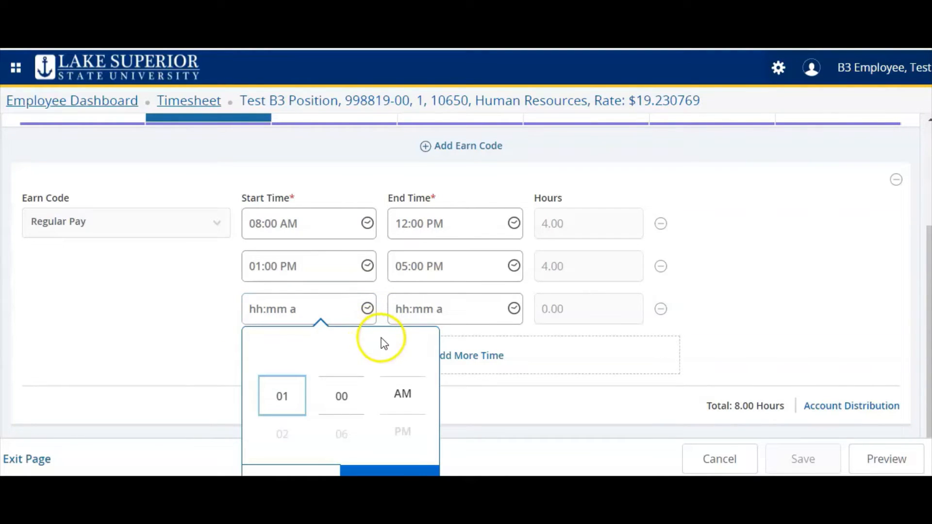
scroll(537, 358, "down", 1)
scroll(342, 386, "down", 1)
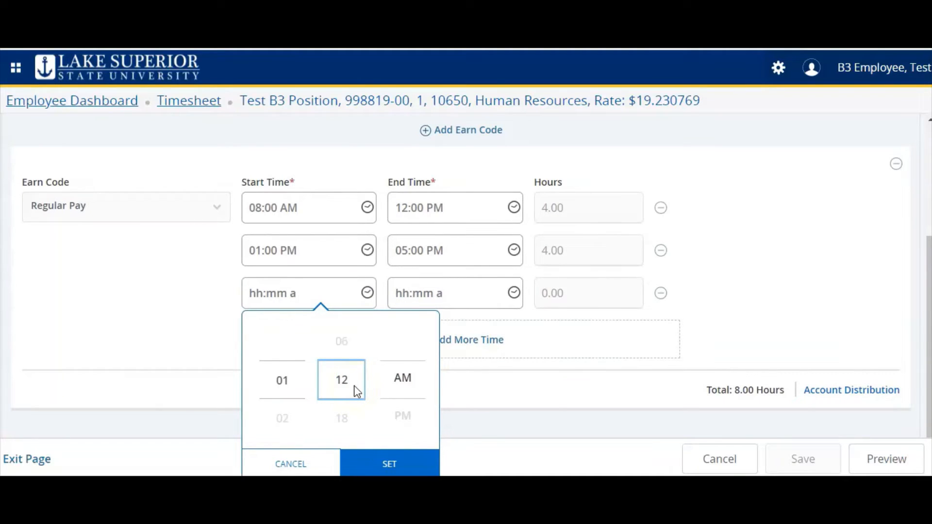
scroll(354, 385, "down", 1)
scroll(354, 385, "down", 1)
scroll(354, 386, "up", 4)
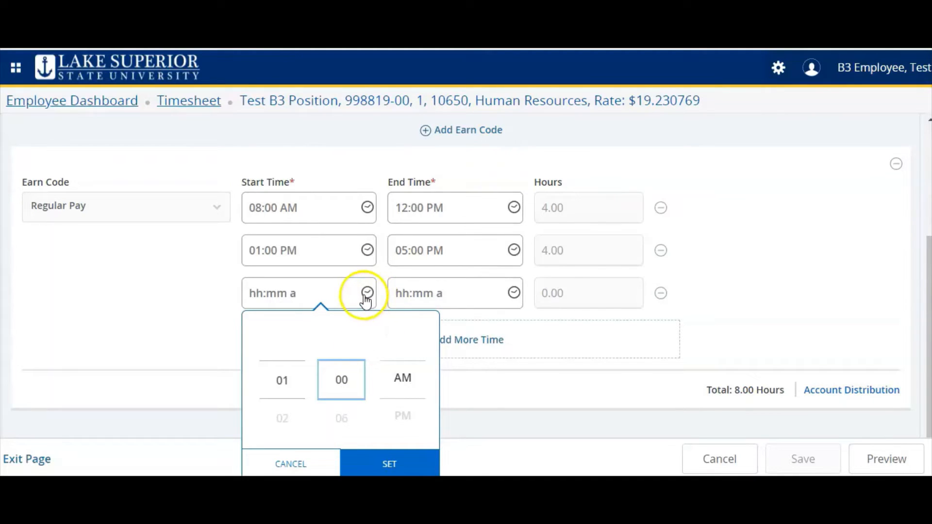
Try 07:54 AM as the start time of Monday, June 6's first Regular Pay row, and discard the change
left_click(367, 208)
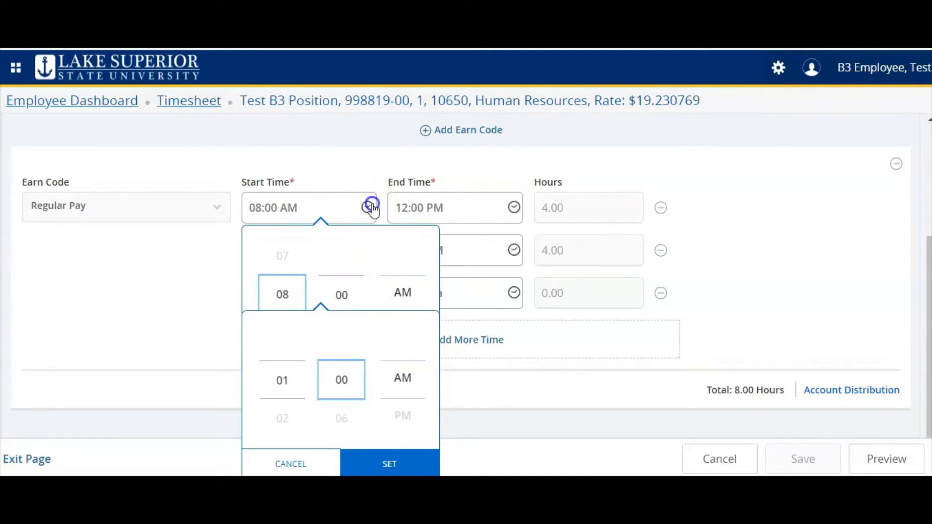
left_click(329, 463)
scroll(281, 316, "up", 1)
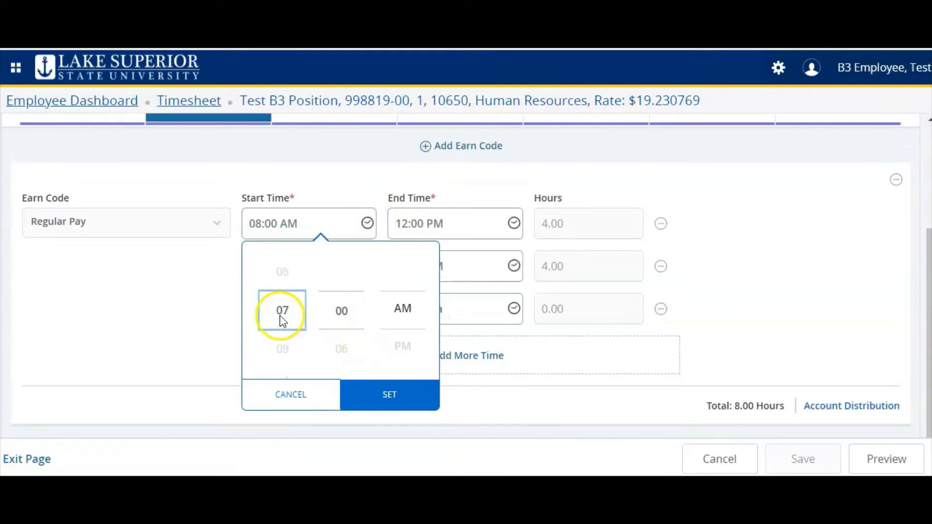
scroll(341, 320, "down", 5)
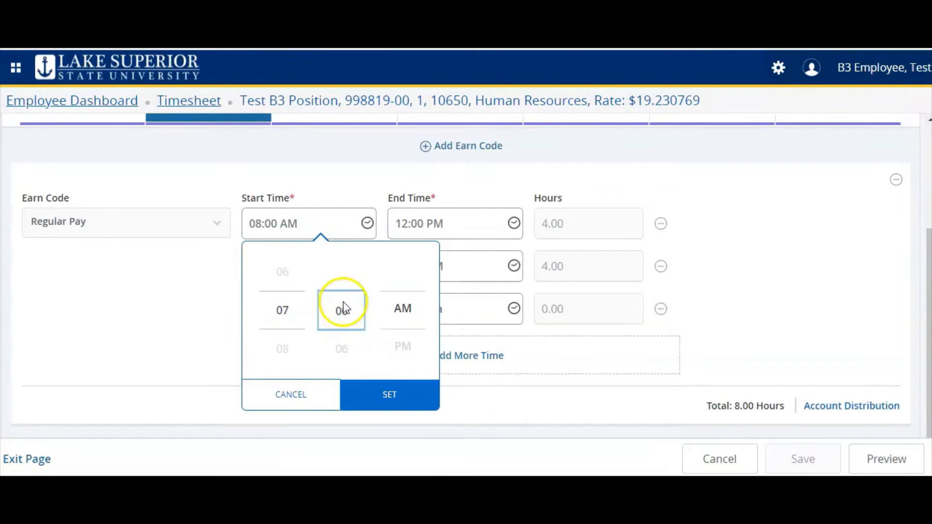
scroll(344, 314, "down", 4)
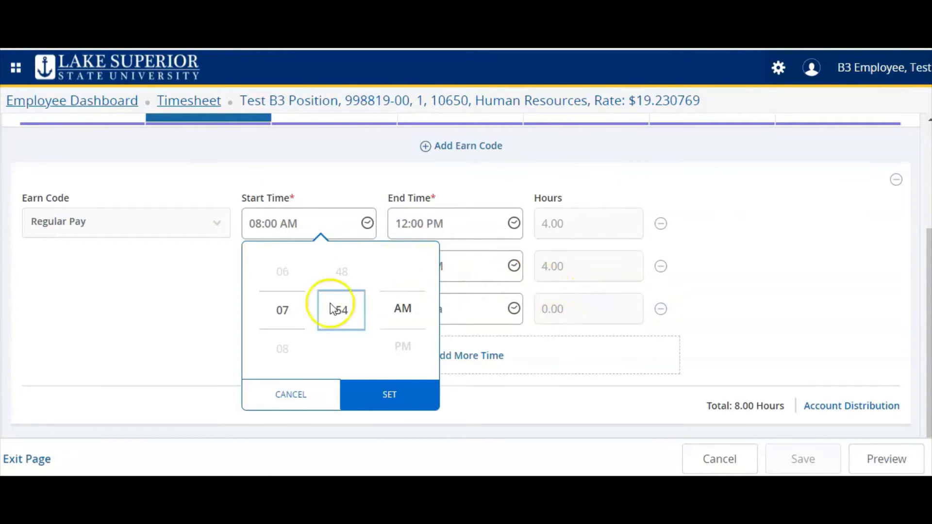
left_click(297, 394)
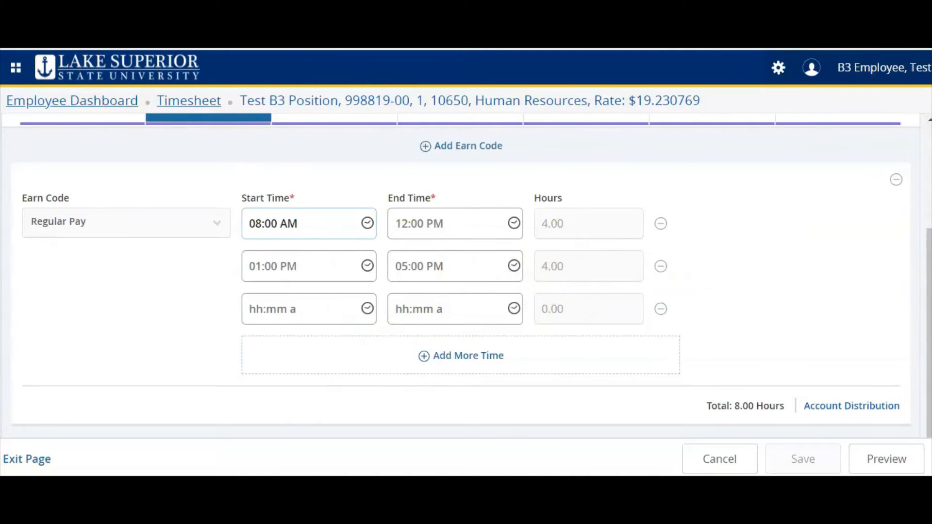
Remove the blank third time row from Monday, June 6's Regular Pay entry
scroll(664, 198, "up", 1)
left_click(662, 328)
scroll(767, 325, "up", 3)
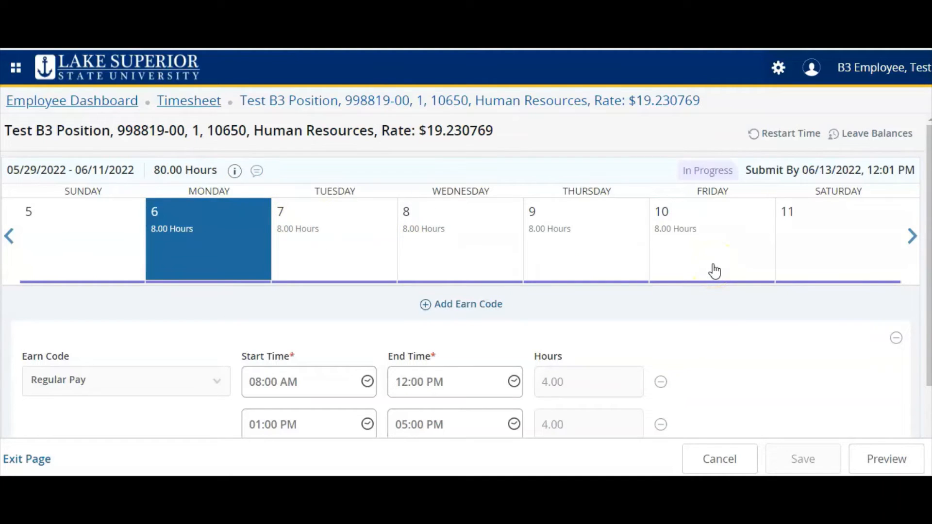
Review the daily hours in the first and second weeks of the pay period
left_click(8, 237)
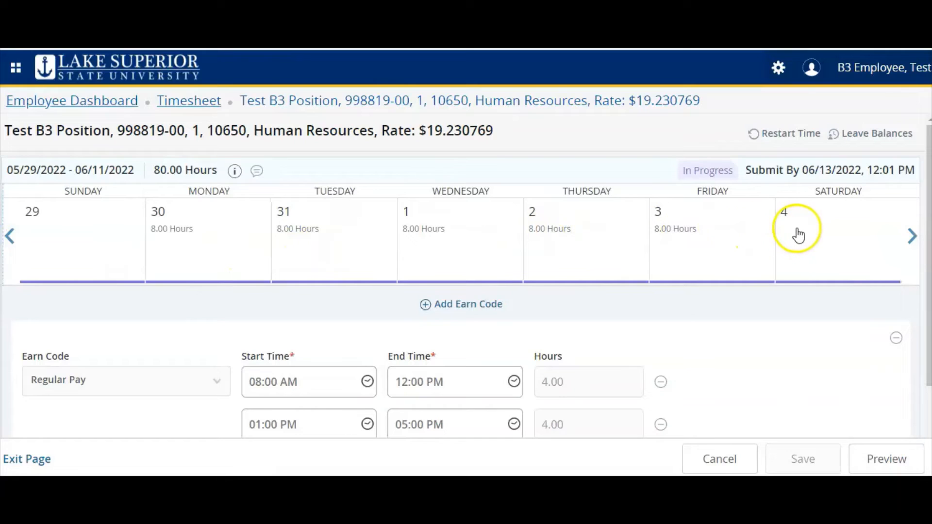
left_click(911, 237)
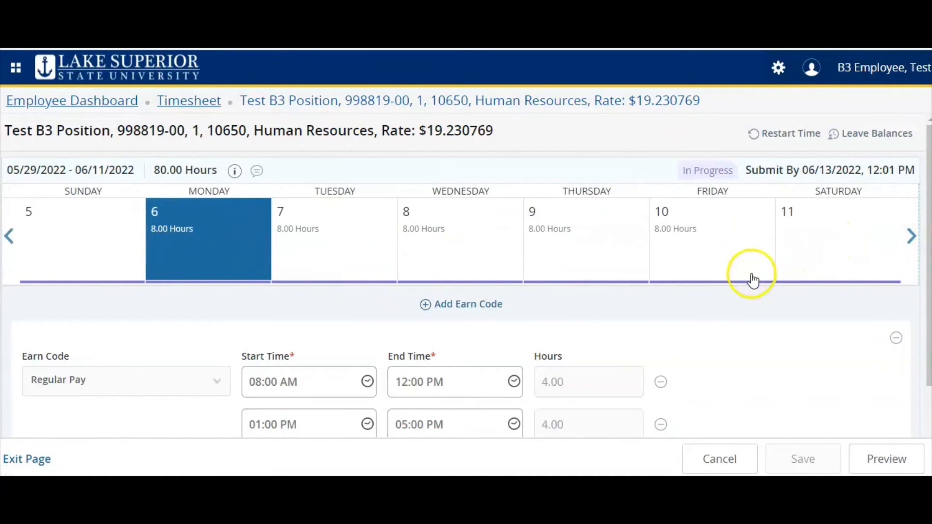
Set the first Regular Pay start time on Tuesday, June 7 to 09:00 AM and save the timesheet
left_click(338, 251)
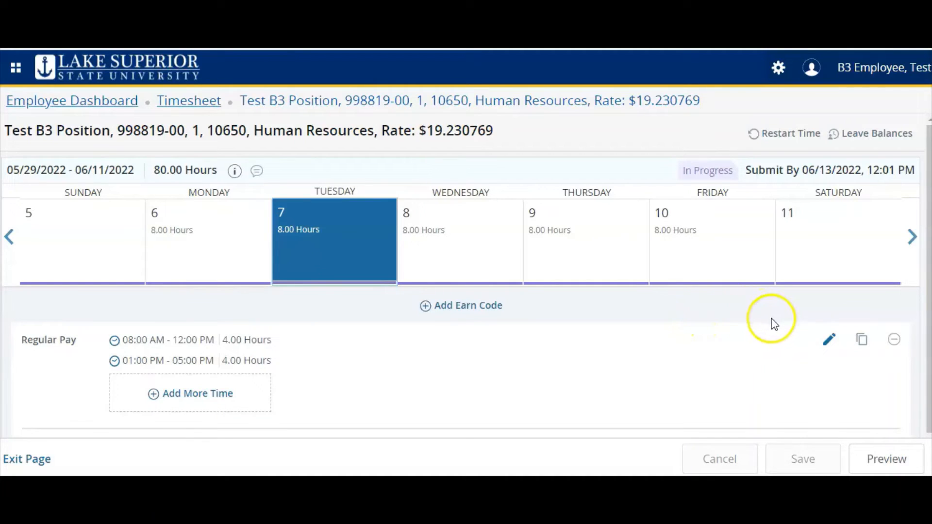
left_click(829, 340)
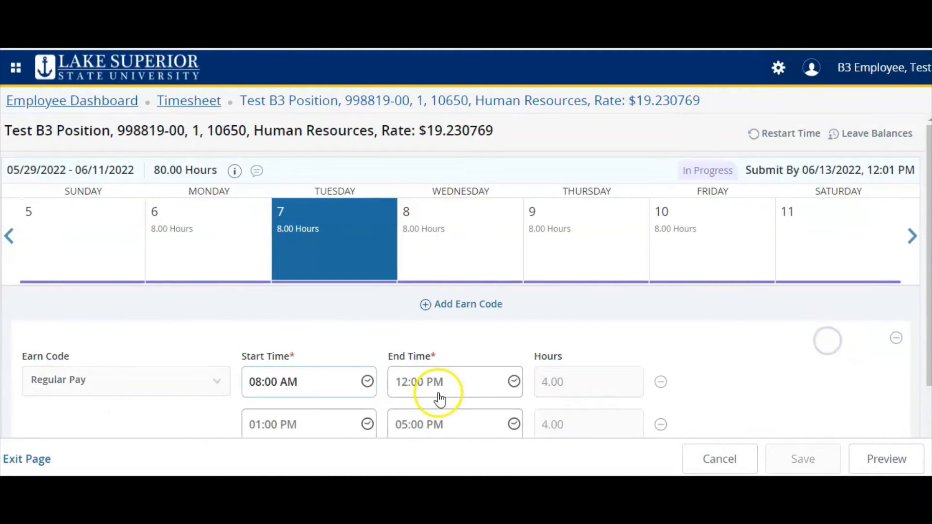
scroll(364, 354, "down", 2)
left_click(368, 313)
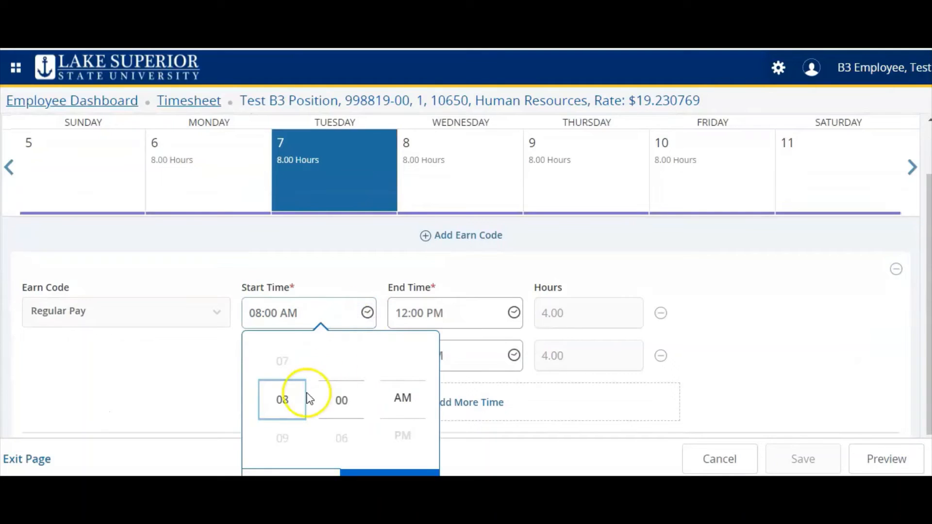
scroll(287, 395, "down", 1)
scroll(433, 426, "down", 1)
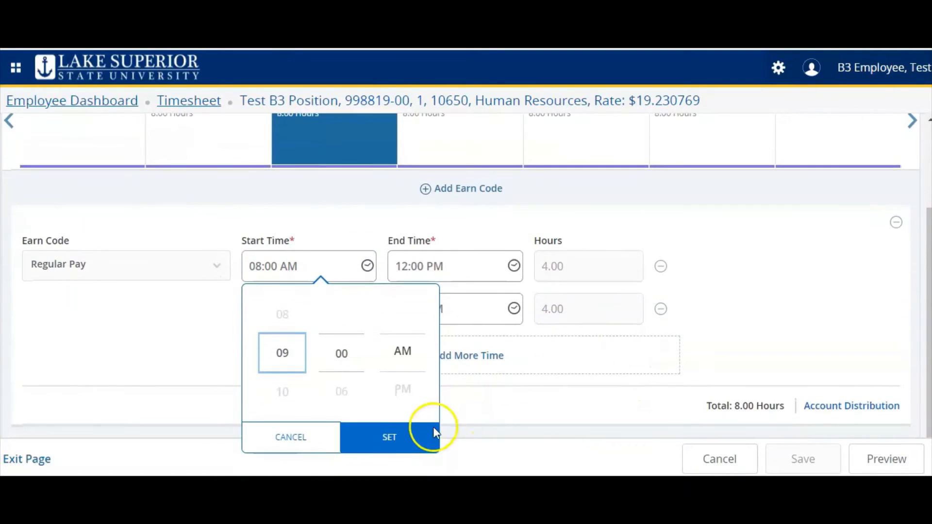
left_click(406, 437)
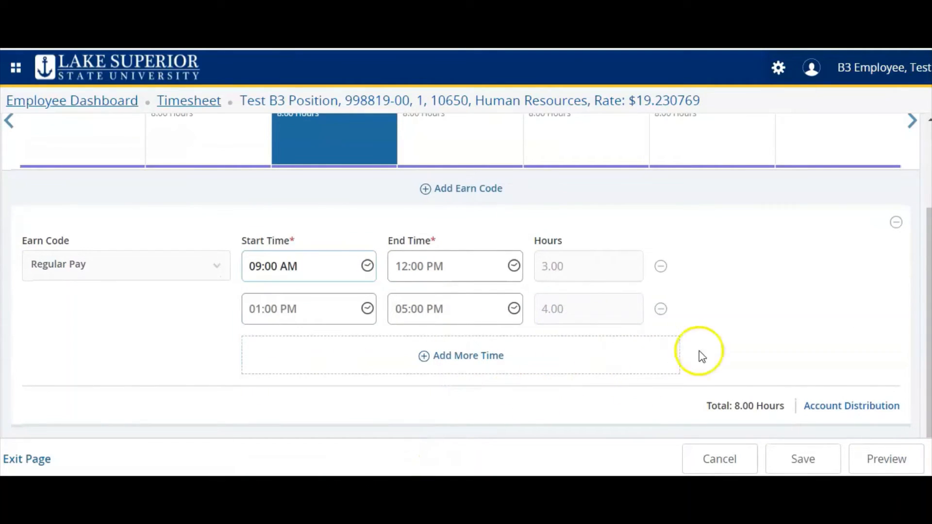
left_click(804, 458)
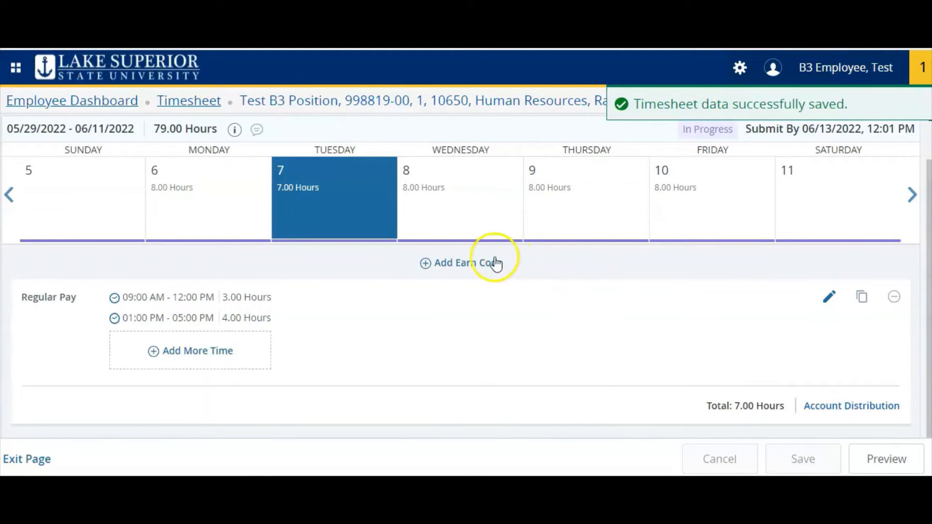
Add a Docked Pay earn code entry to Tuesday, June 7
left_click(468, 264)
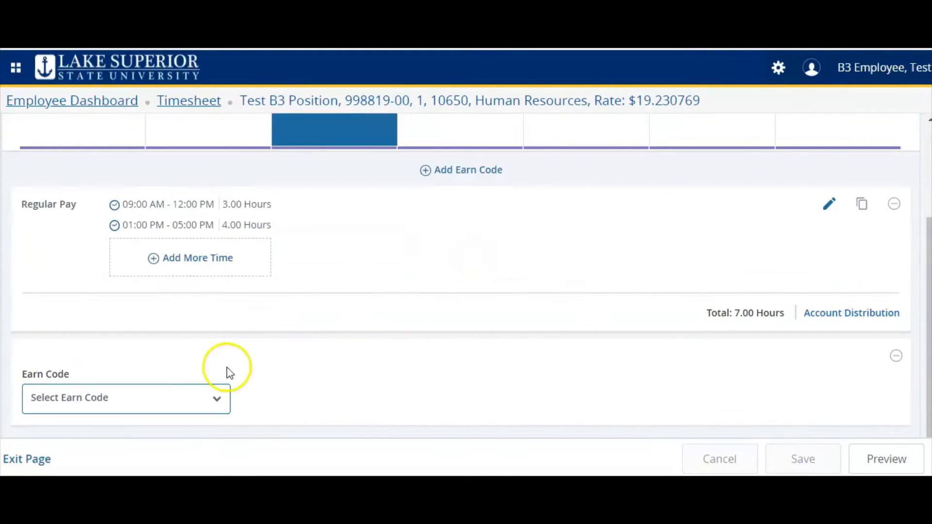
left_click(191, 397)
scroll(310, 386, "down", 2)
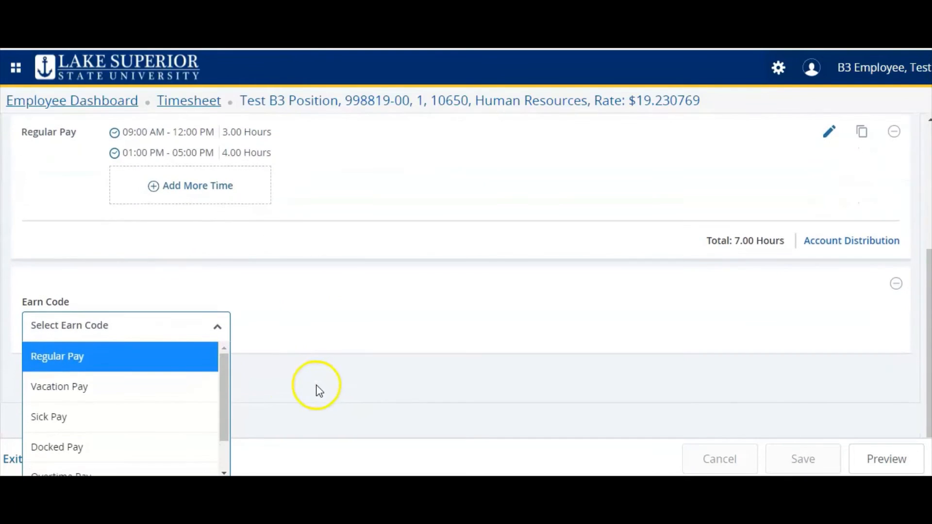
left_click(93, 449)
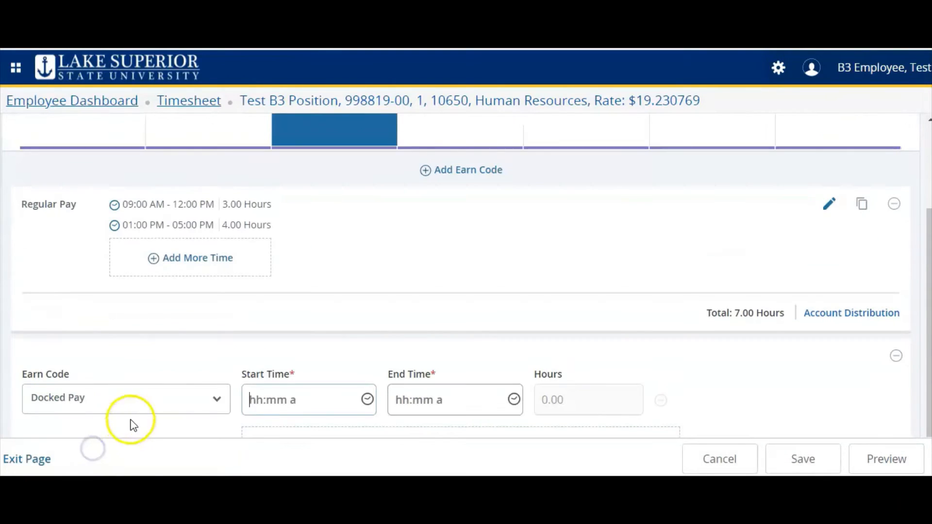
Set the start time of Tuesday, June 7's Docked Pay entry to 08:00 AM
scroll(427, 301, "down", 1)
left_click(368, 348)
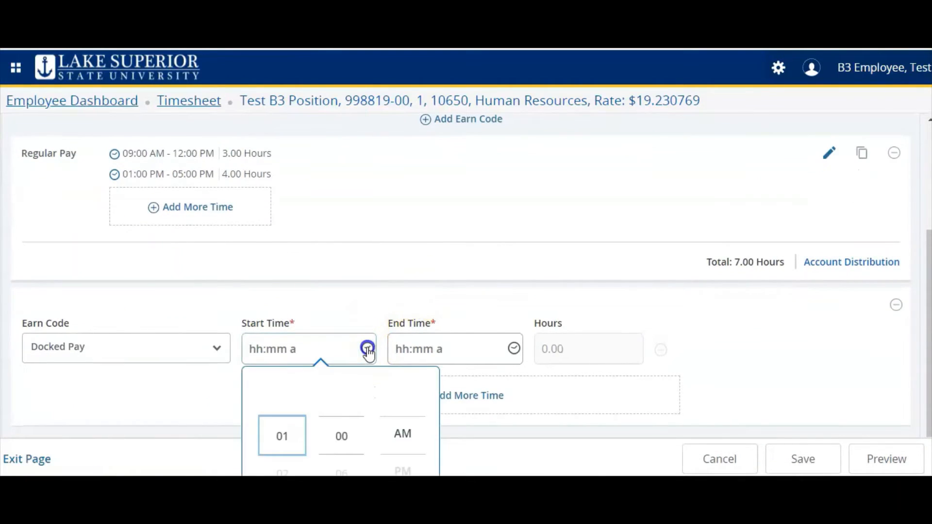
scroll(485, 343, "down", 1)
left_click(270, 406)
left_click(267, 400)
left_click(267, 400)
left_click(267, 401)
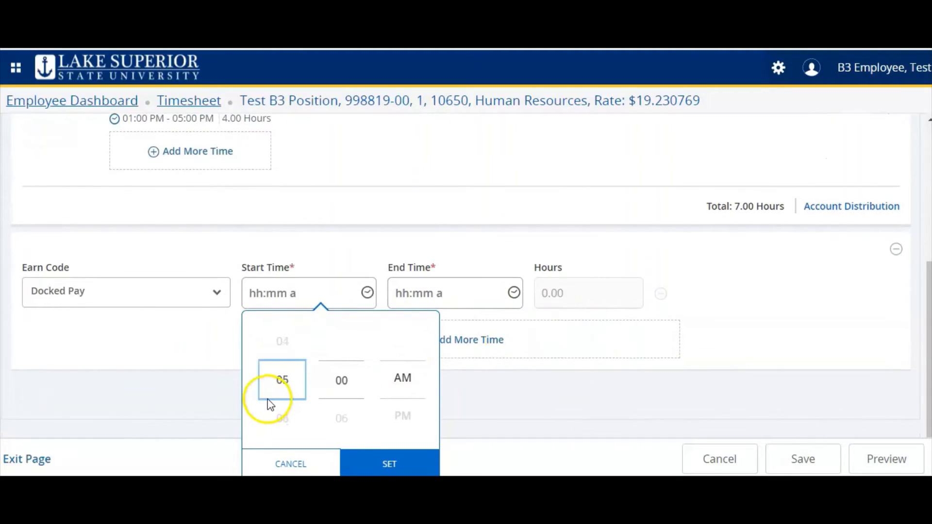
left_click(270, 401)
left_click(269, 401)
left_click(269, 401)
left_click(392, 468)
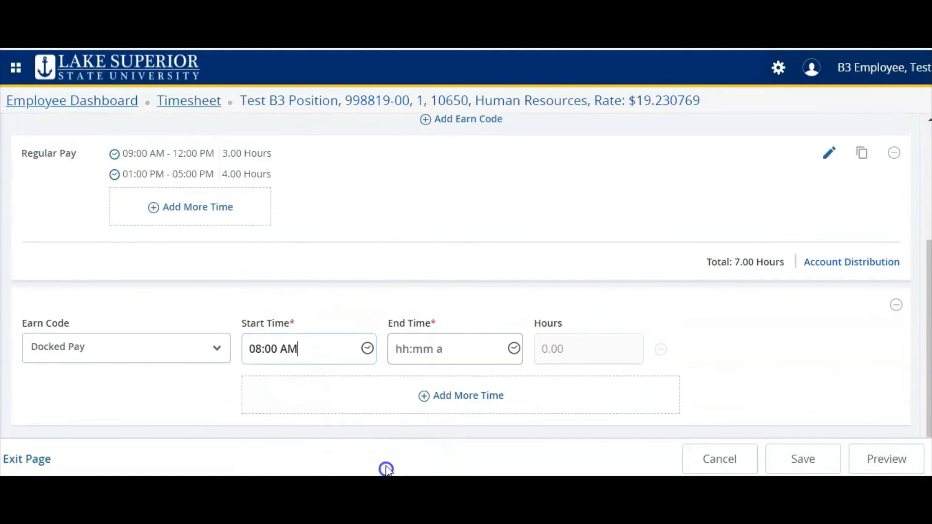
Set the end time of Tuesday, June 7's Docked Pay entry to 09:00 AM and save the timesheet
left_click(514, 349)
scroll(643, 372, "down", 1)
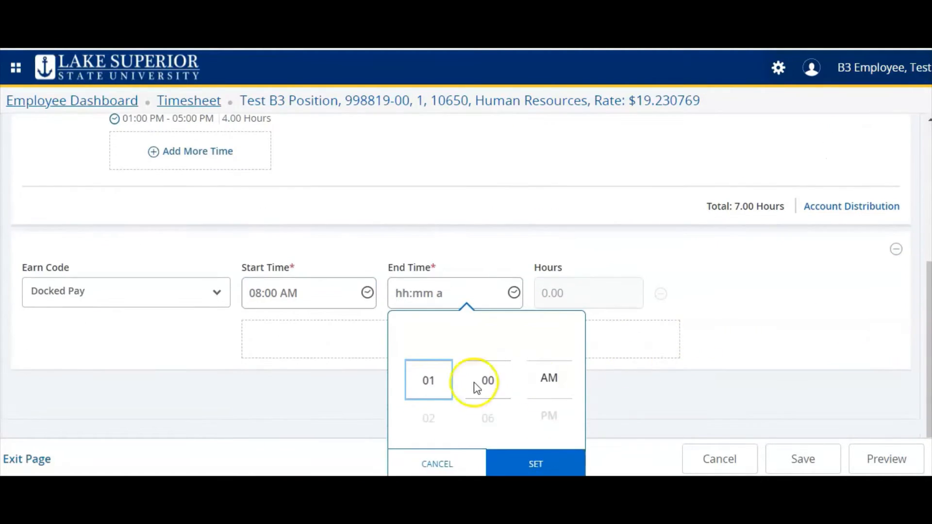
left_click(476, 383)
left_click(439, 392)
left_click(439, 391)
left_click(439, 391)
left_click(439, 392)
left_click(439, 392)
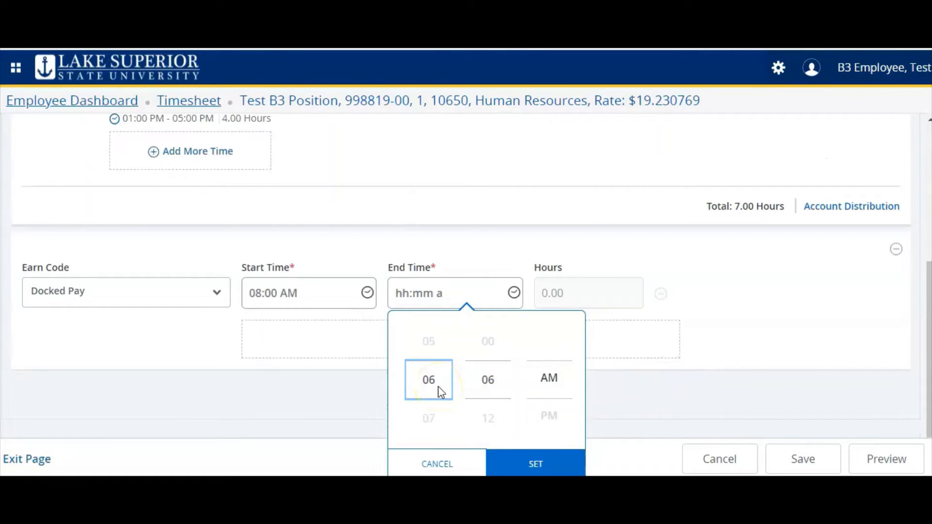
left_click(438, 391)
left_click(439, 391)
left_click(439, 391)
left_click(509, 395)
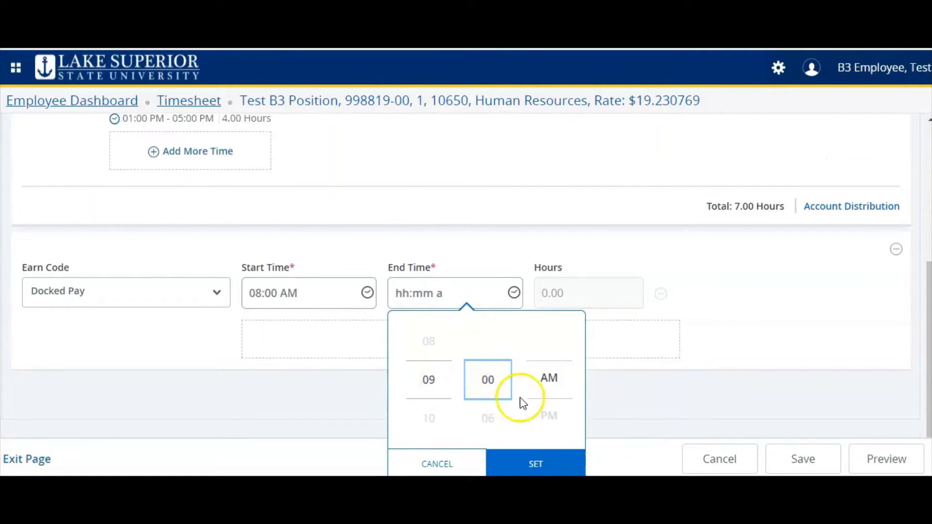
left_click(551, 465)
left_click(788, 457)
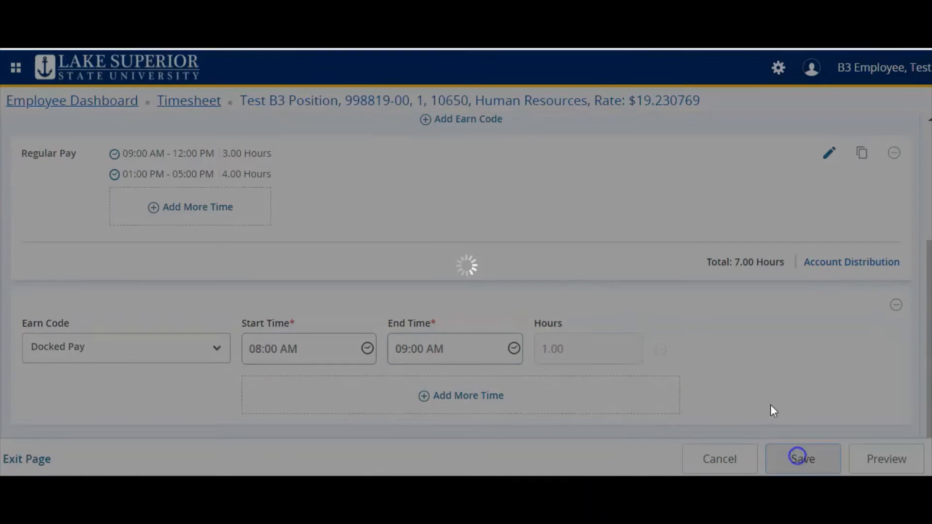
left_click(306, 244)
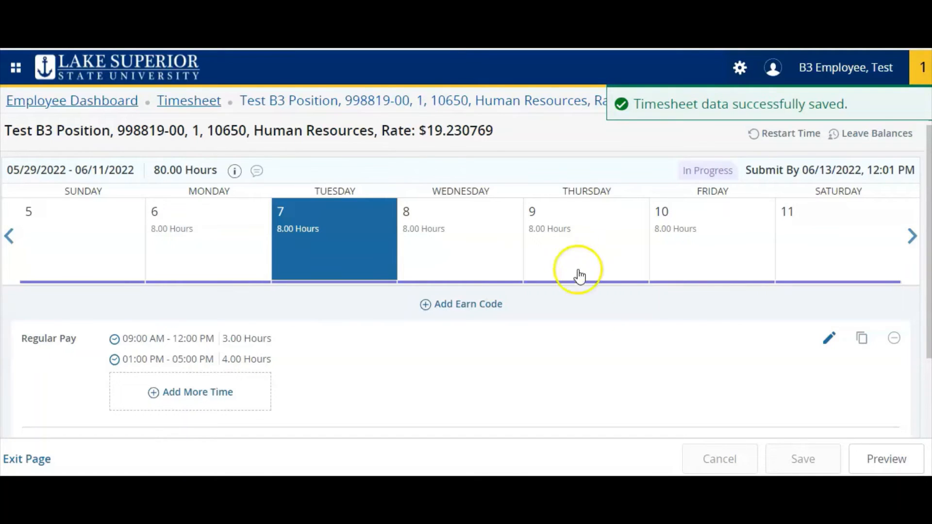
Preview the timesheet and review the daily entries in Time Entry Detail and Time Information
left_click(886, 452)
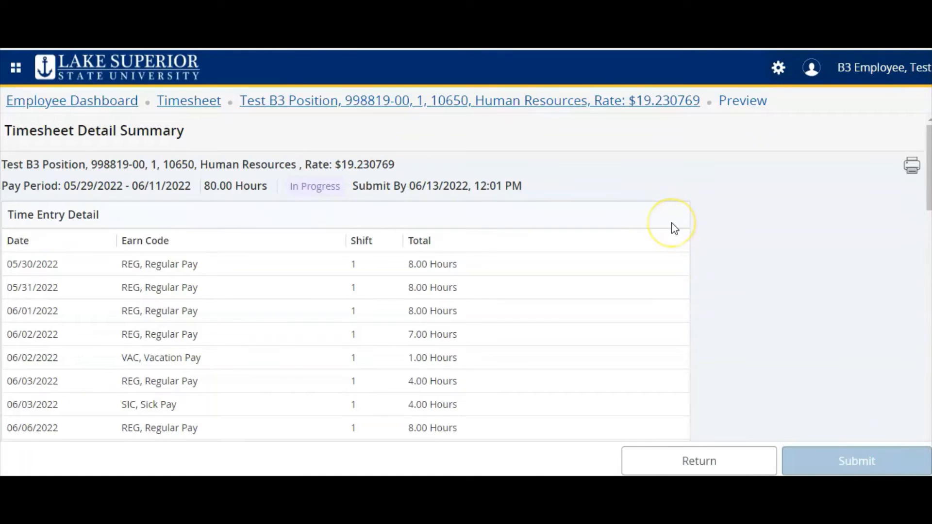
scroll(673, 227, "down", 3)
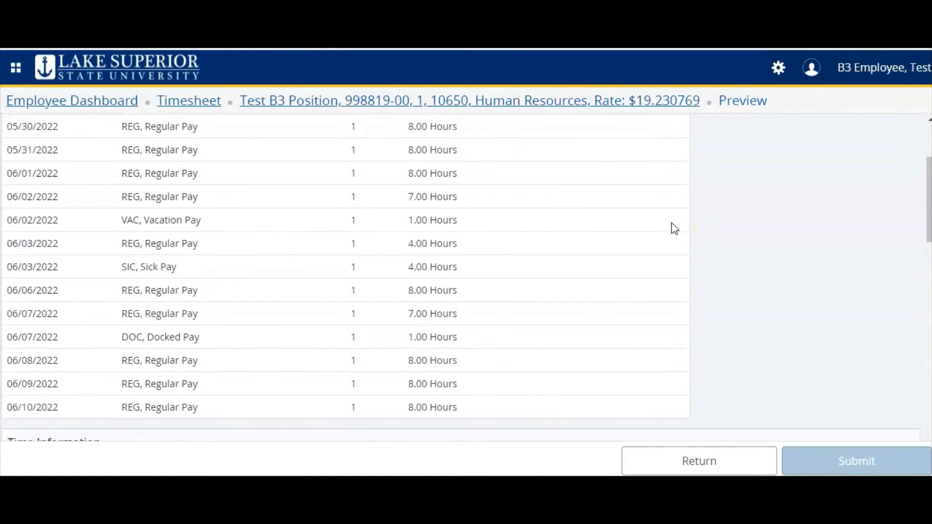
scroll(72, 199, "up", 2)
scroll(502, 258, "down", 3)
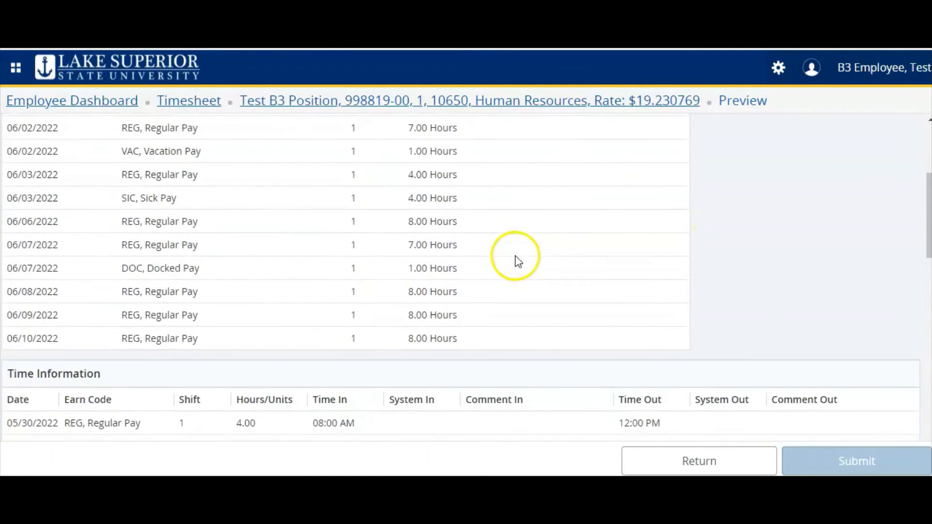
scroll(496, 257, "down", 4)
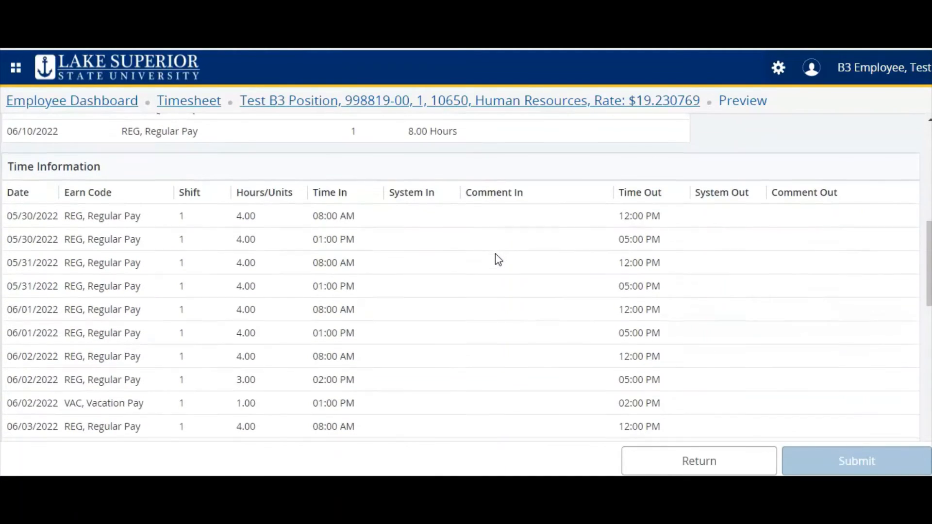
scroll(496, 254, "down", 3)
scroll(495, 254, "up", 3)
left_click(545, 257)
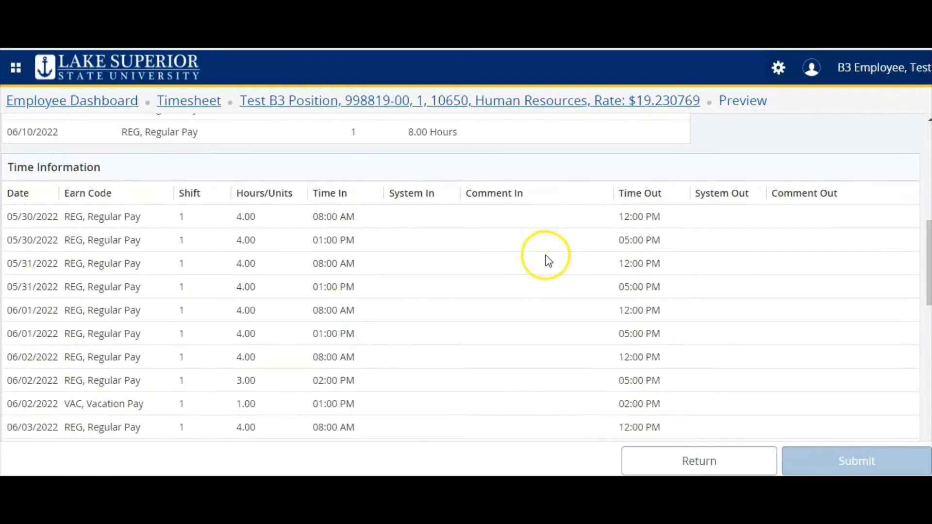
scroll(546, 257, "down", 4)
scroll(550, 261, "down", 5)
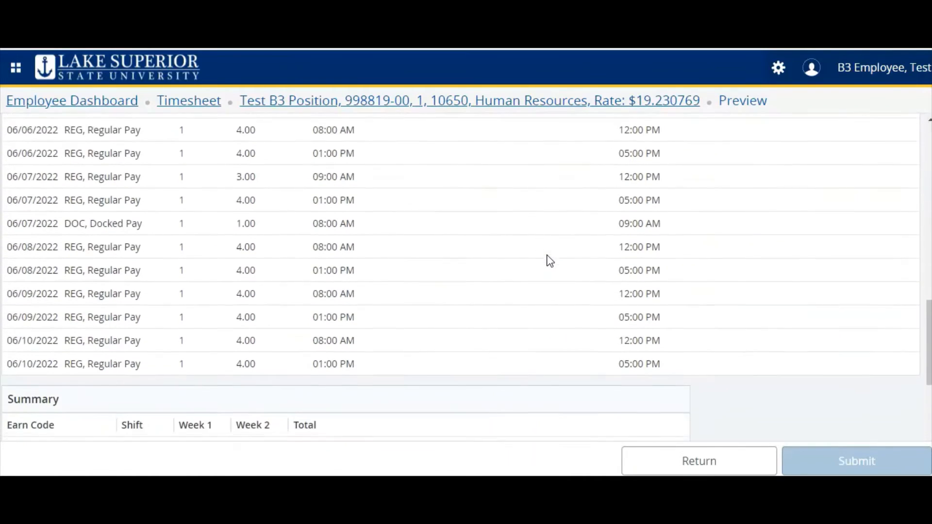
Examine the weekly hours per earn code in the preview's Summary table, especially the Regular Pay row
scroll(550, 261, "down", 1)
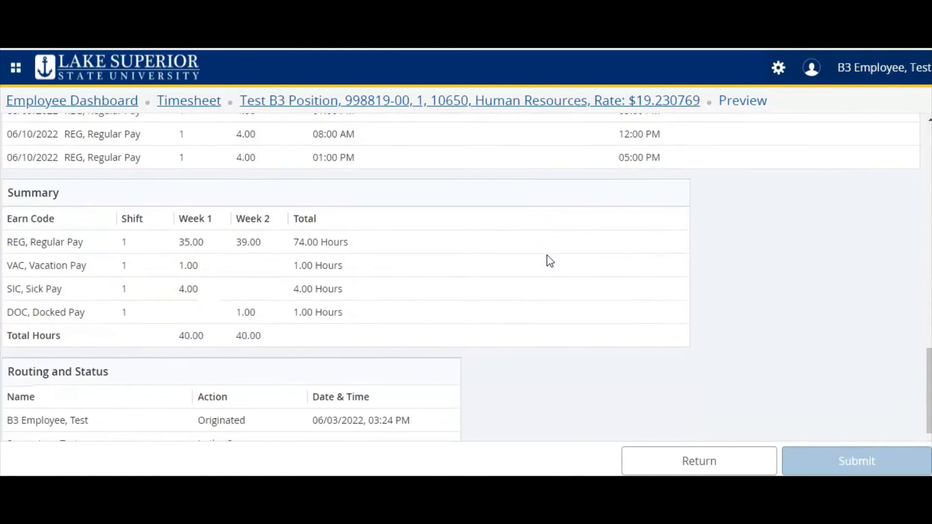
left_click(538, 253)
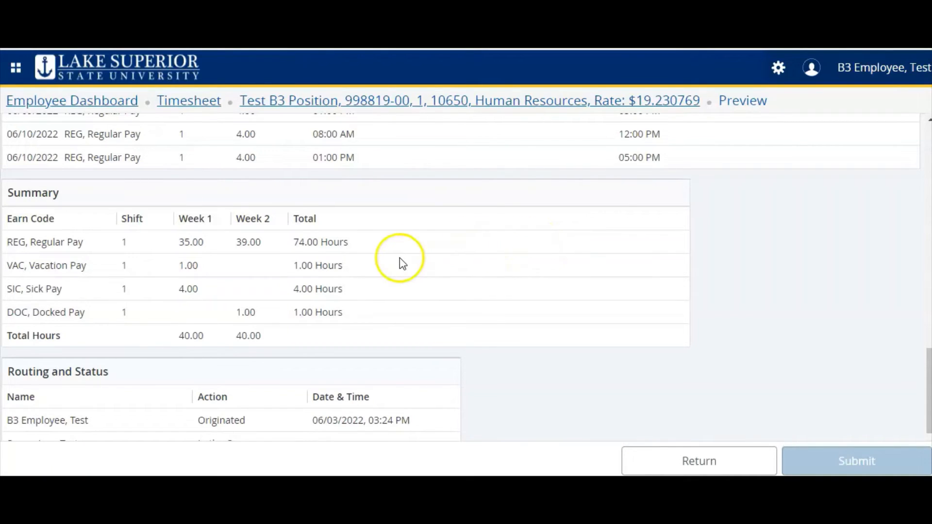
left_click_drag(183, 239, 280, 247)
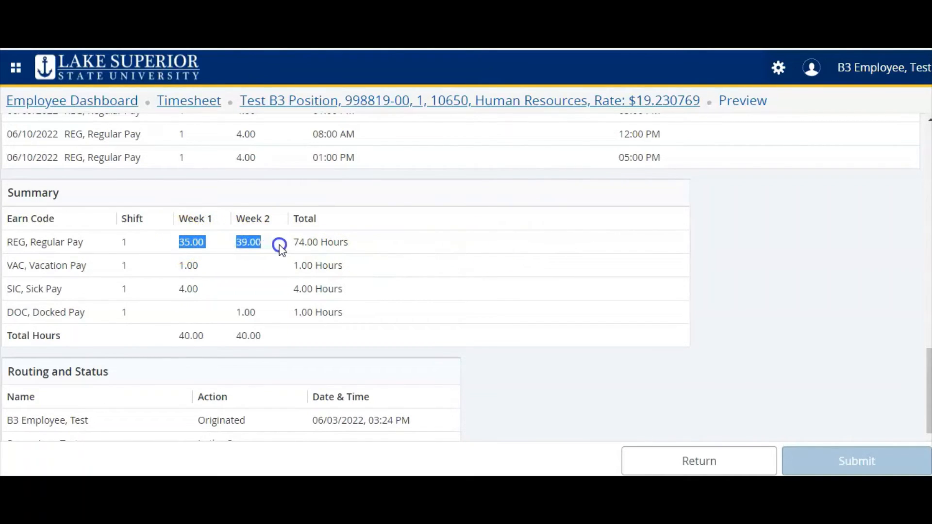
left_click(391, 273)
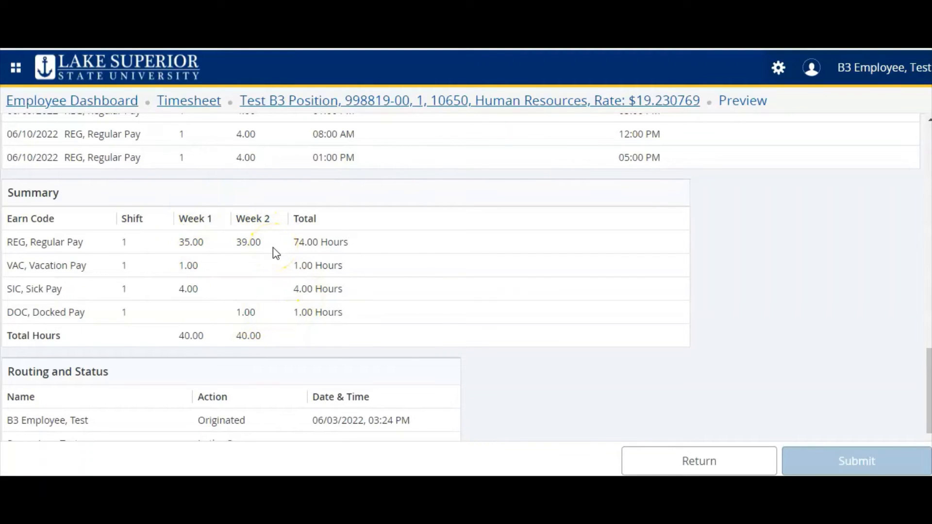
Review the originator and supervisor rows in the Routing and Status table
scroll(473, 266, "down", 1)
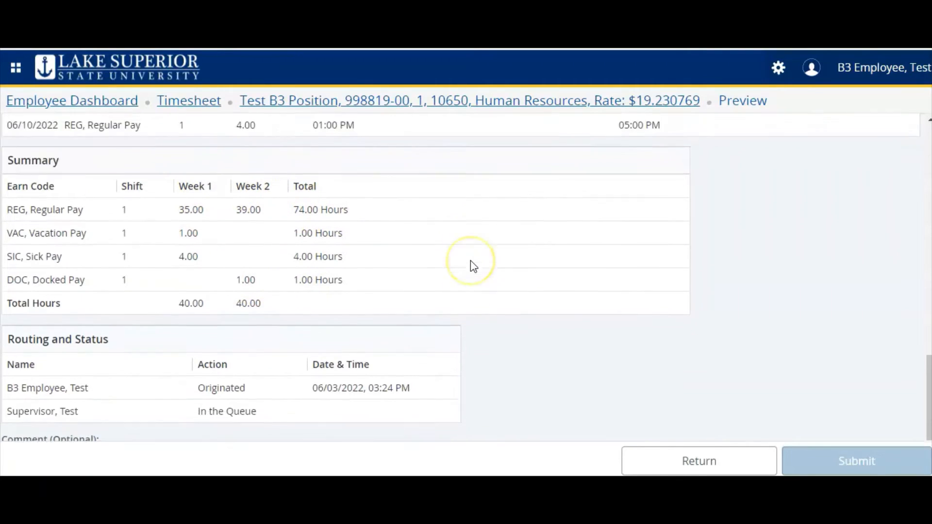
scroll(474, 266, "down", 2)
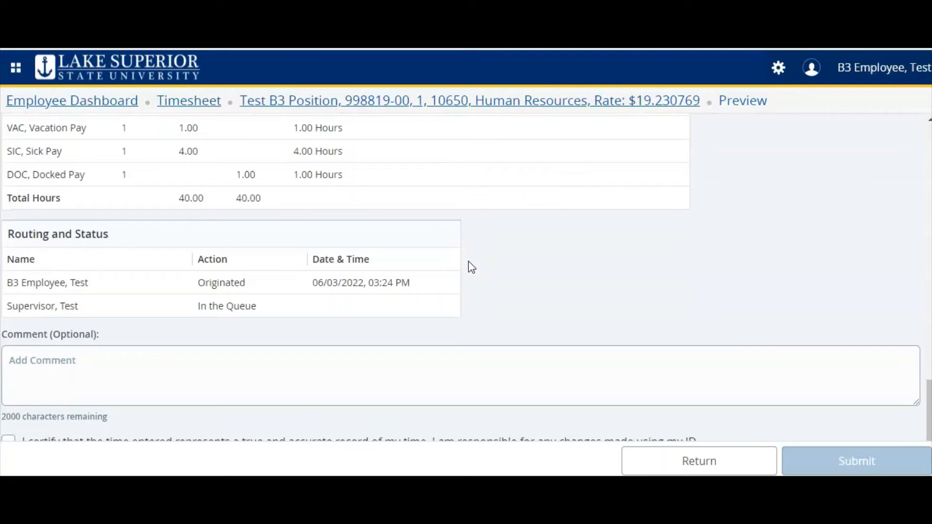
left_click_drag(8, 282, 103, 286)
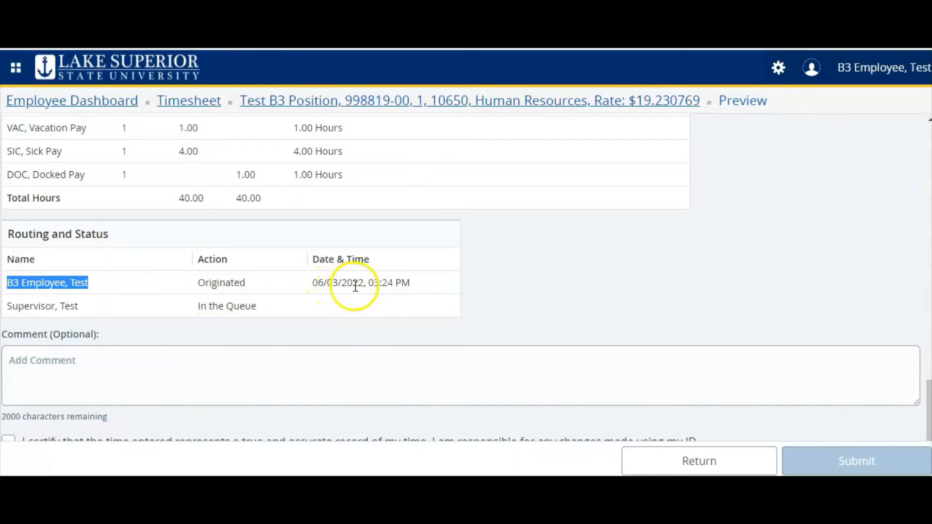
left_click(433, 290)
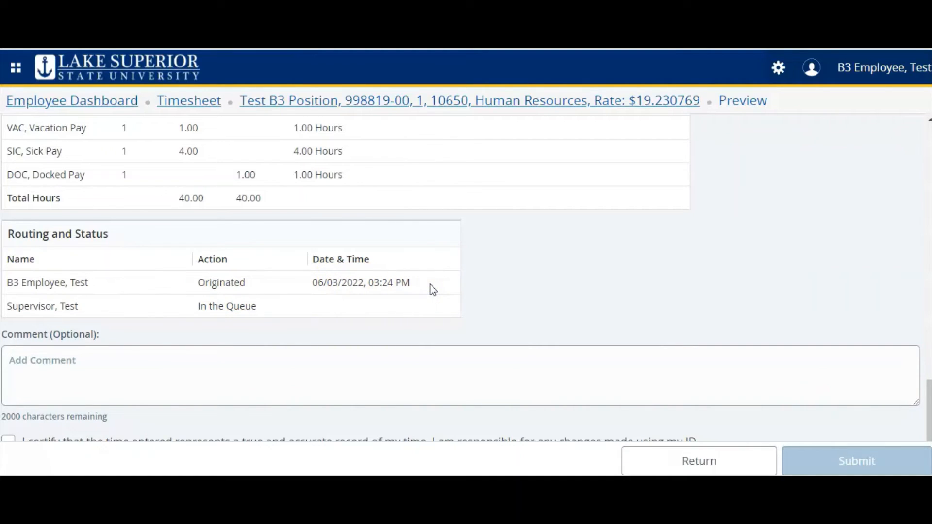
left_click_drag(25, 306, 126, 302)
left_click(259, 332)
Return to the Summary table and check the Sick Pay row
scroll(555, 335, "up", 2)
scroll(555, 335, "up", 2)
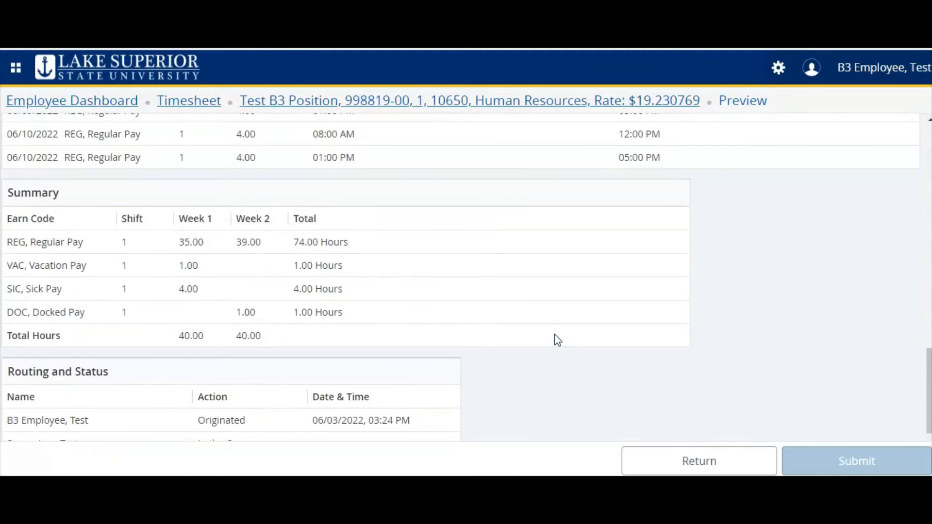
left_click_drag(15, 290, 323, 286)
left_click(372, 298)
Examine the optional comment field below Routing and Status, and return to the Summary table
scroll(523, 343, "down", 3)
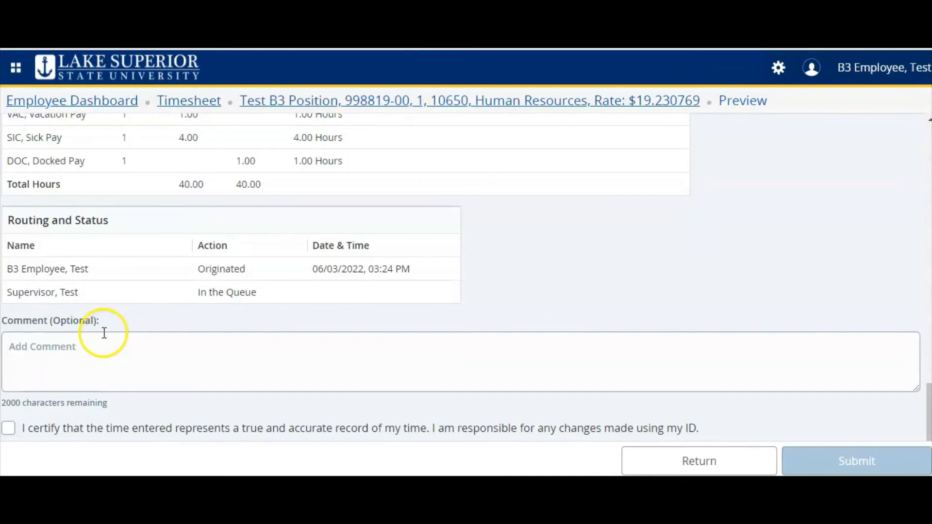
left_click_drag(53, 321, 96, 318)
left_click(123, 322)
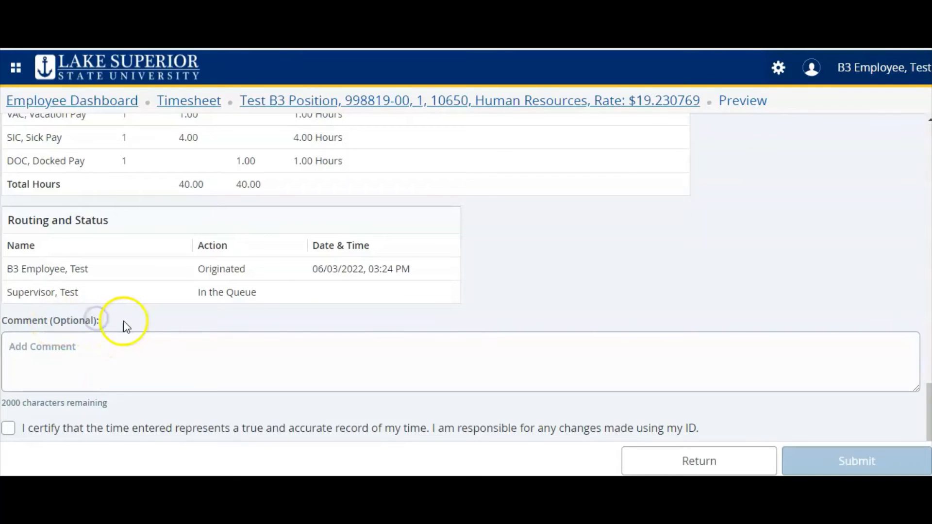
scroll(254, 350, "up", 5)
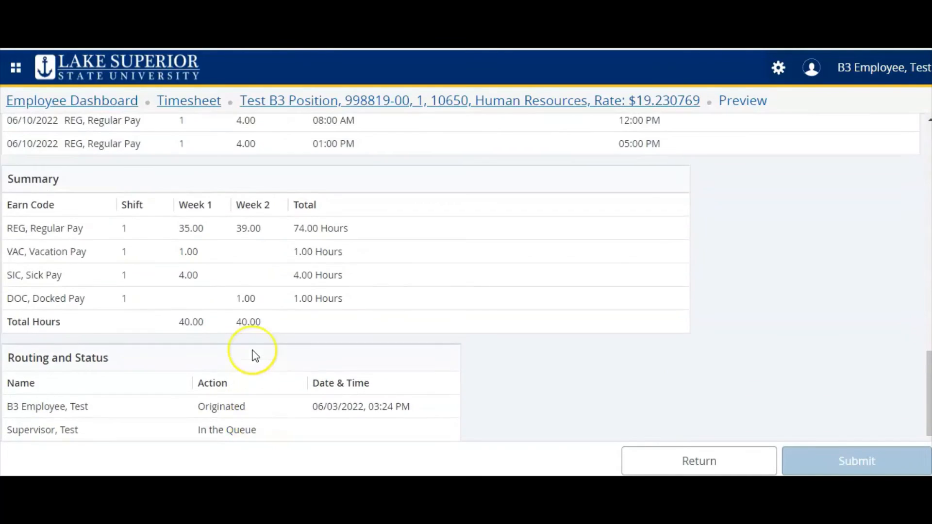
Check the Sick Pay date in the preview and enter the comment "6/3/2022: Absent 1pm-5pm due to personal illness"
scroll(255, 356, "up", 5)
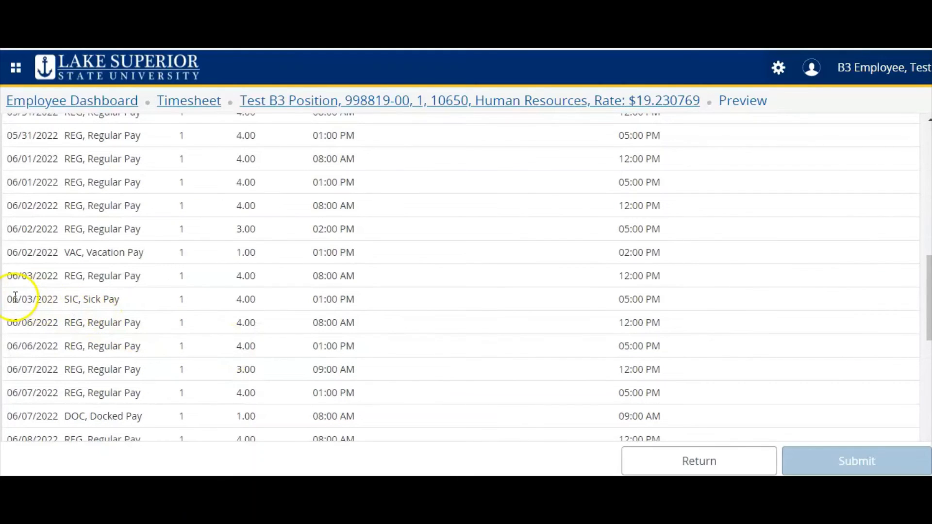
left_click_drag(12, 299, 63, 300)
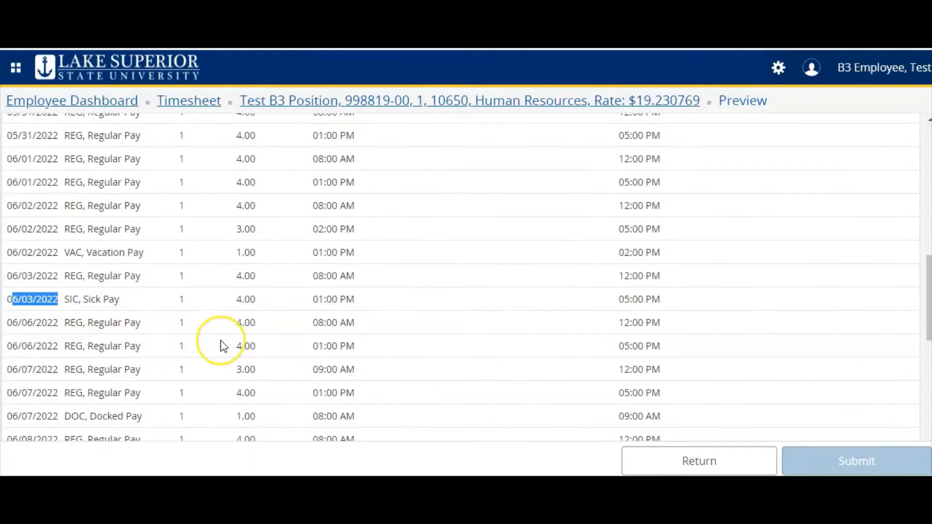
scroll(222, 345, "down", 10)
left_click(144, 350)
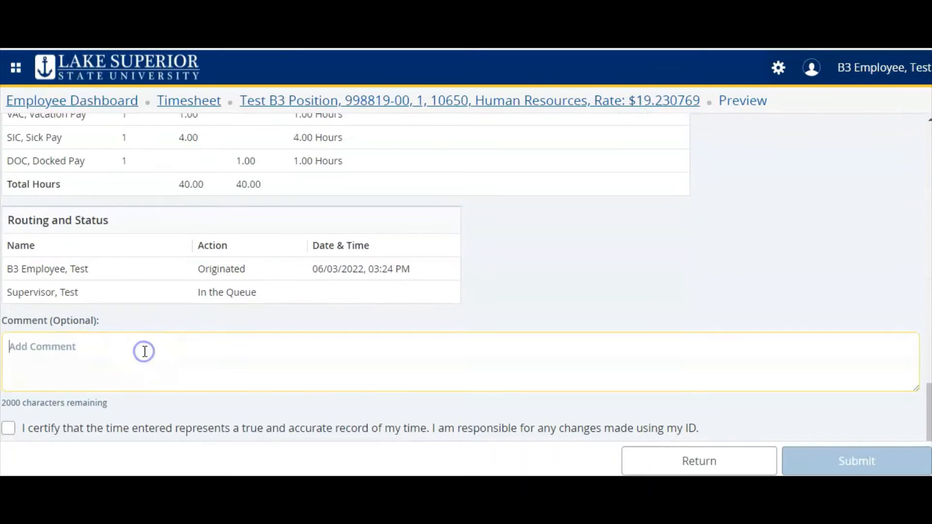
type("6/3/2")
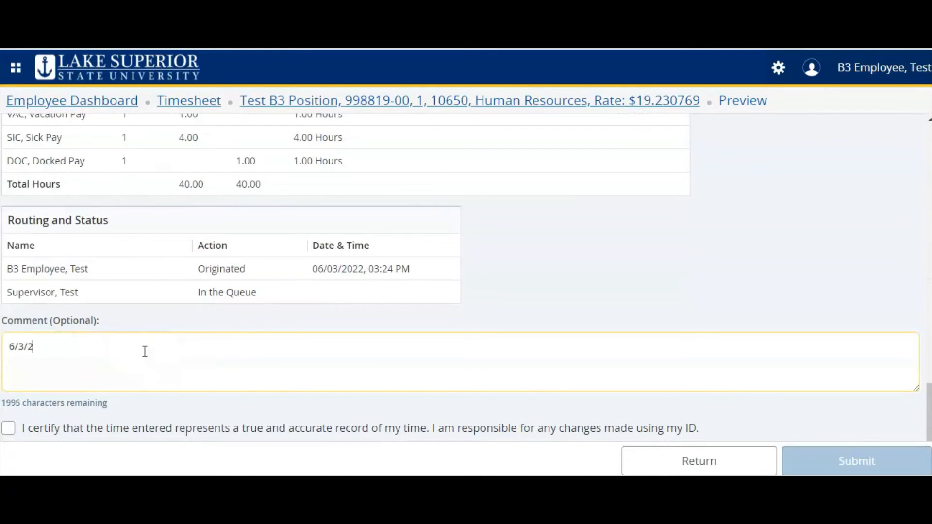
type("022: Absent 1pm-")
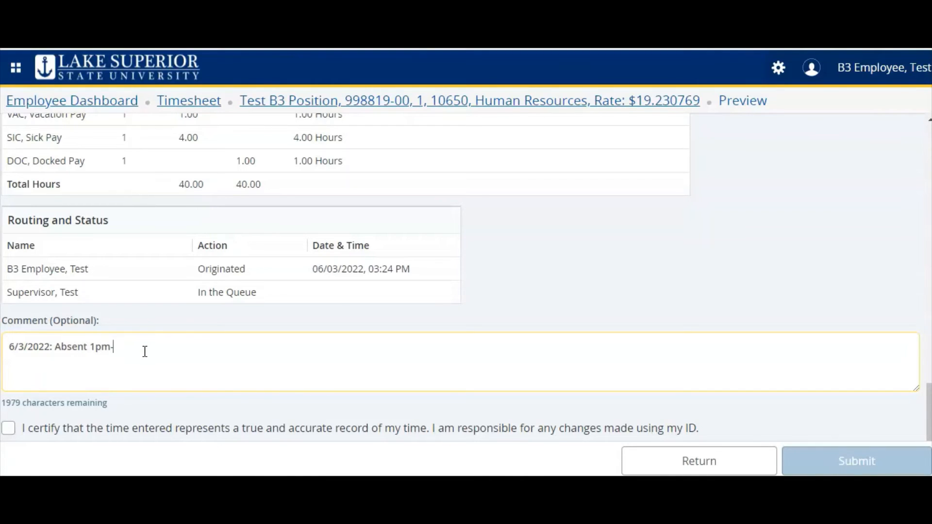
type("5pm due to personal illness")
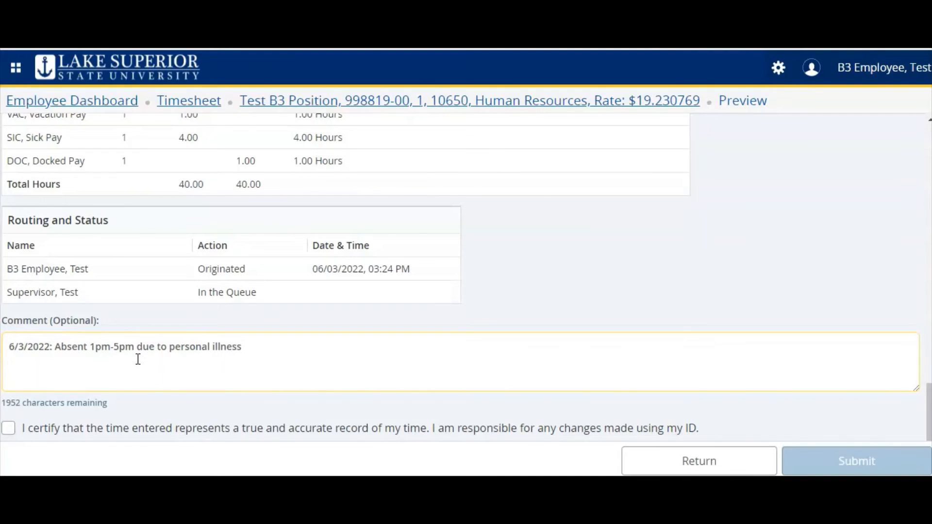
Add a second comment line reading "6/7/2022: Absent 8am-9am, dock time, late to work due to forgotten alarm"
key("Return")
scroll(223, 286, "up", 4)
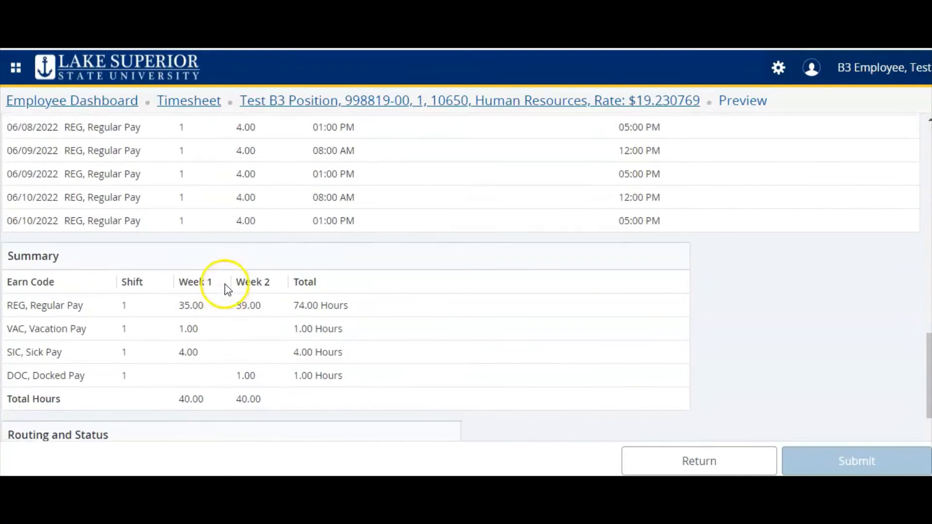
scroll(227, 288, "up", 3)
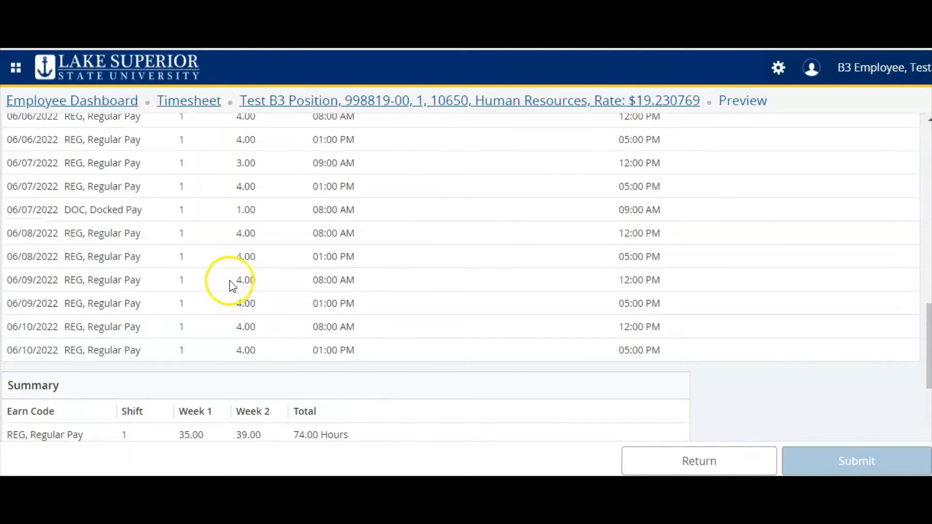
scroll(239, 295, "down", 5)
scroll(239, 295, "down", 1)
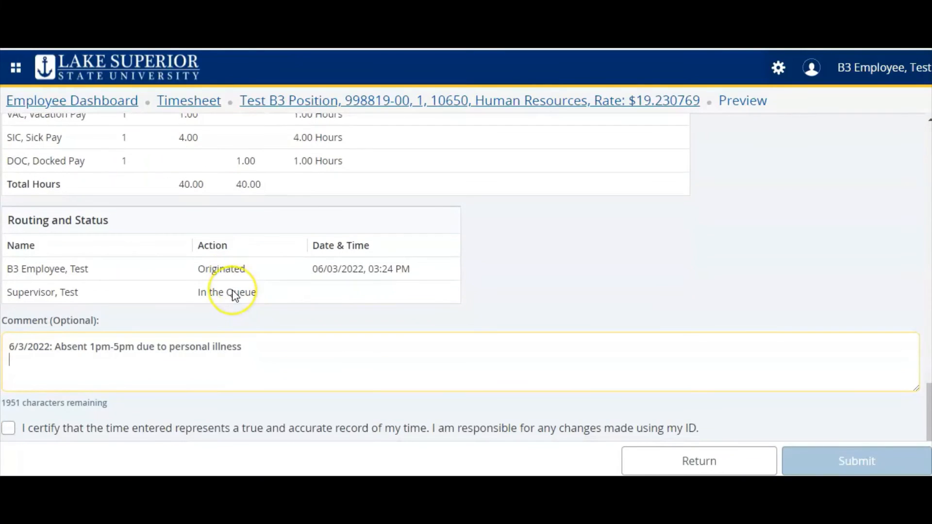
type("6/7/2022:")
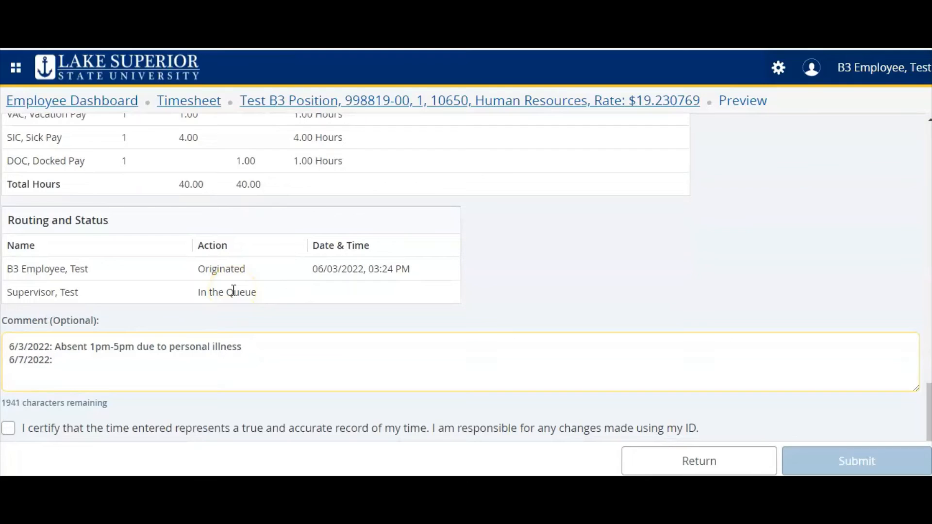
type(" Absent 8am-9am")
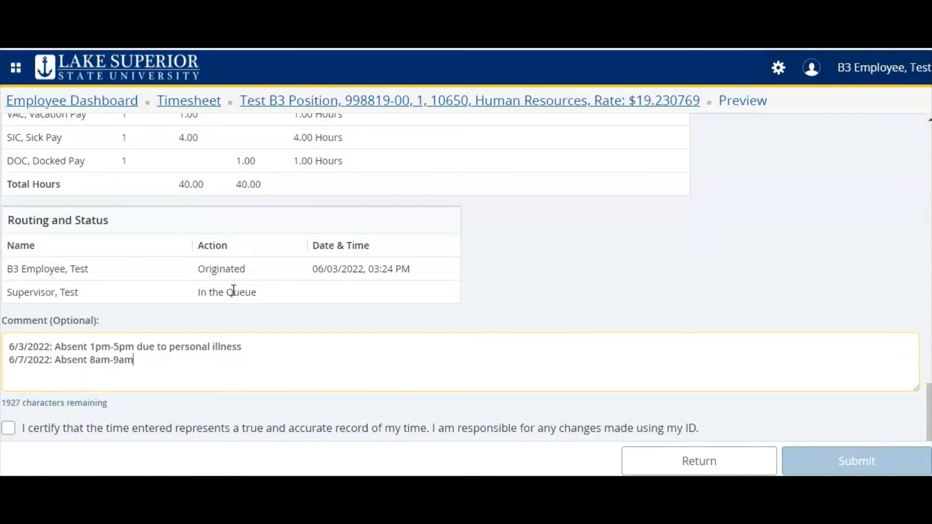
key("BackSpace")
type(", dock time")
key("BackSpace")
type(", late ")
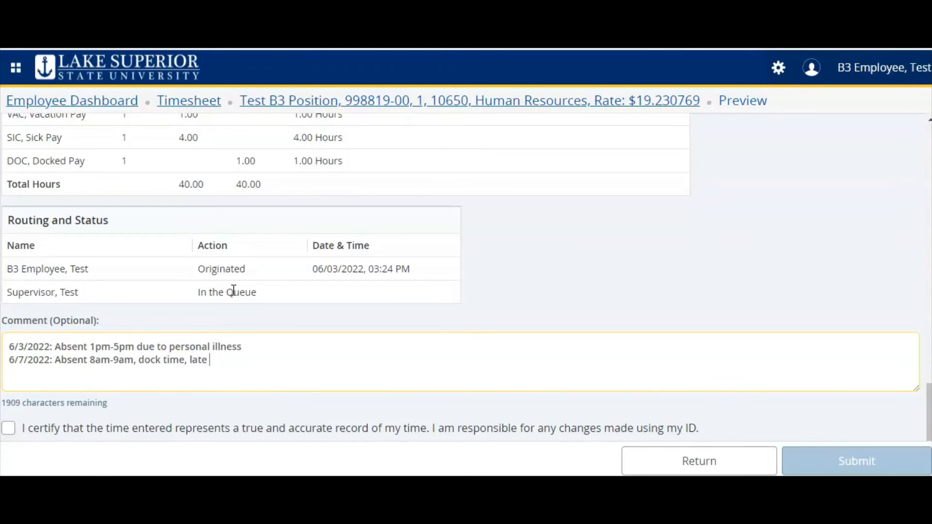
type("to work due to ")
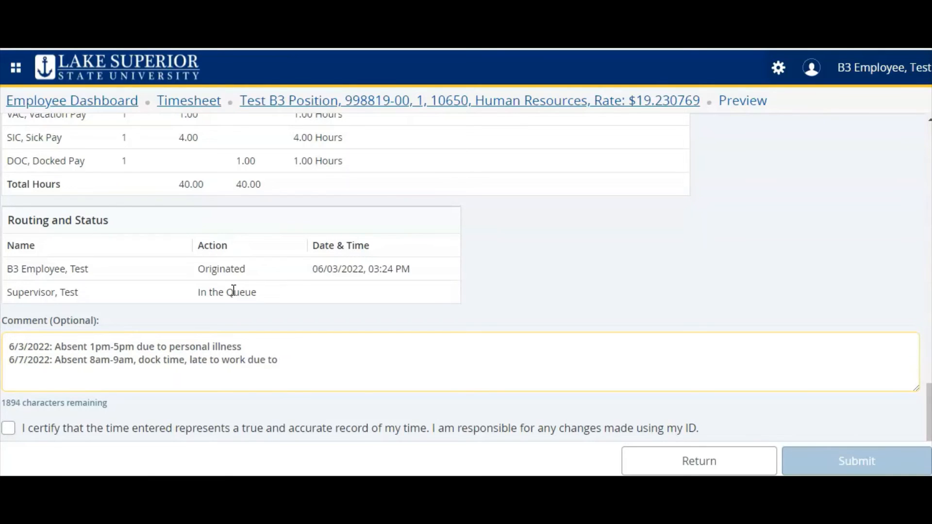
type("forgotten alarm")
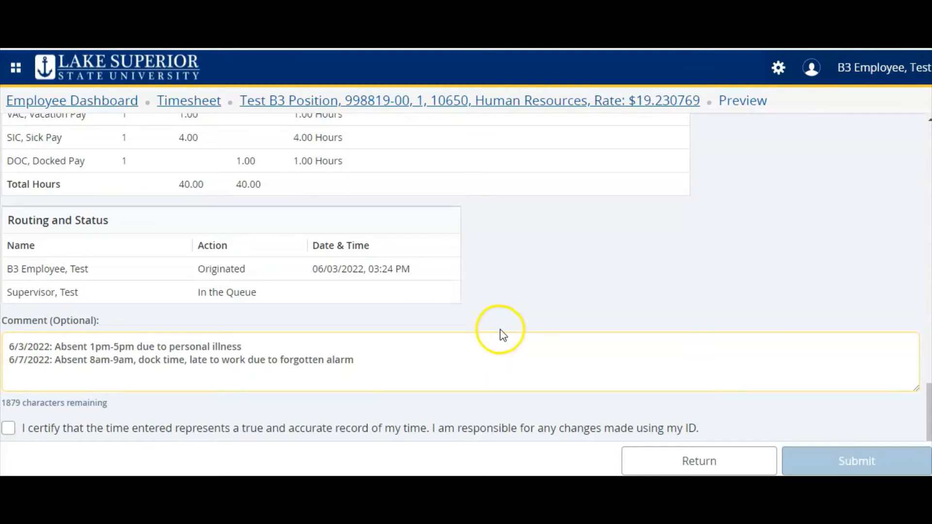
Certify that the entered time is a true and accurate record, and submit the timesheet
scroll(501, 330, "up", 1)
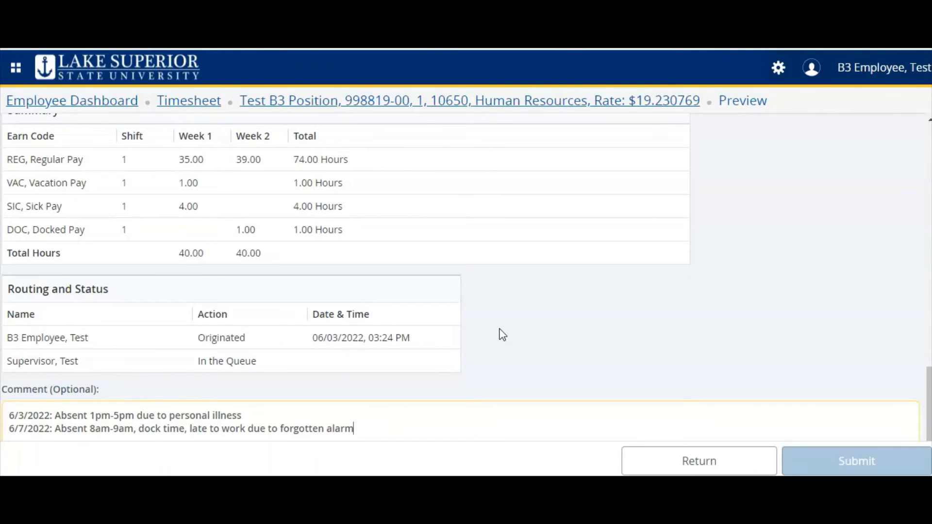
scroll(503, 335, "down", 1)
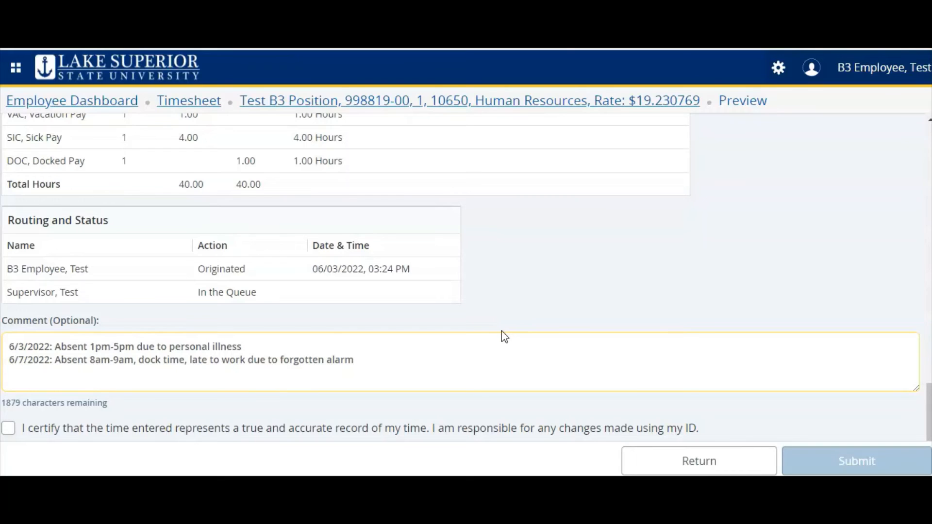
left_click(491, 336)
scroll(636, 312, "up", 2)
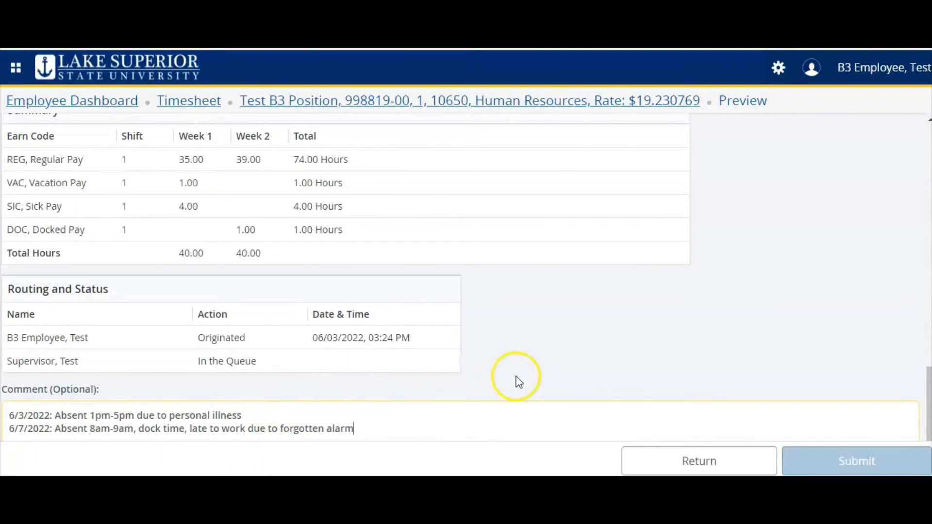
scroll(567, 305, "down", 2)
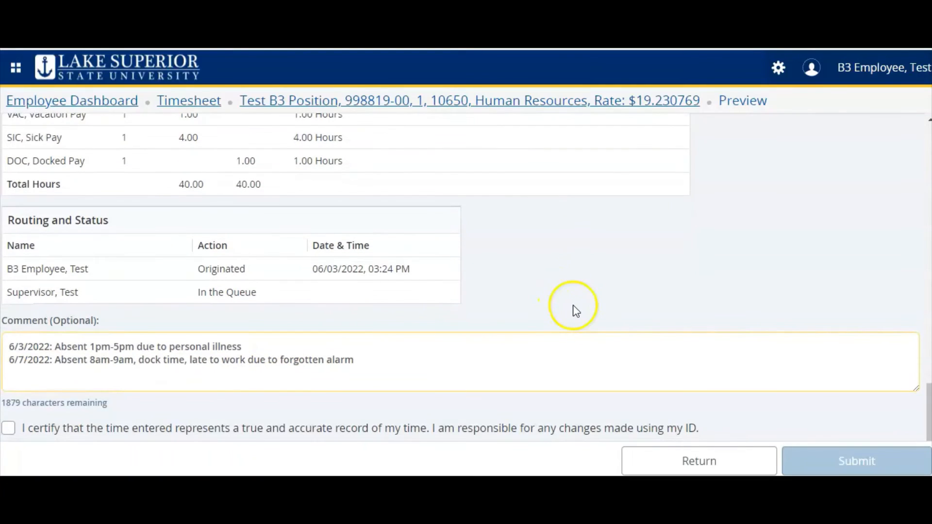
left_click(9, 430)
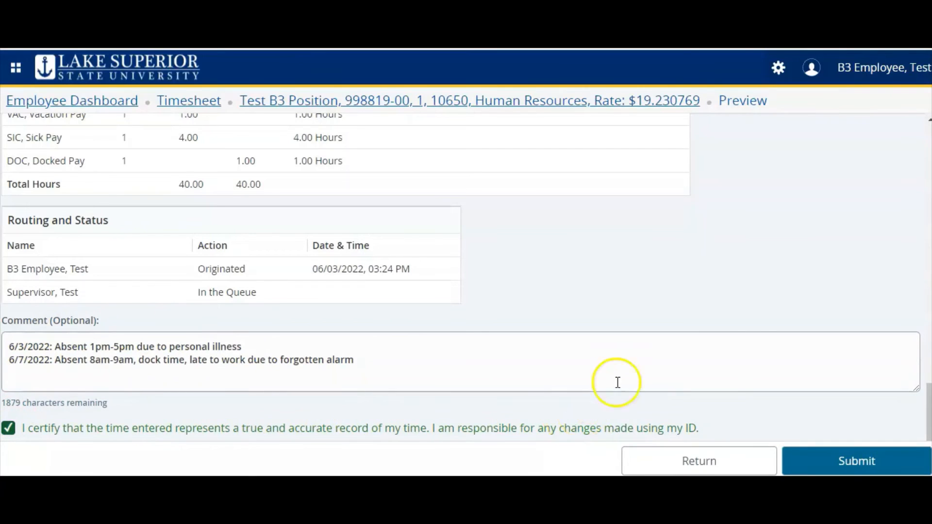
left_click(843, 464)
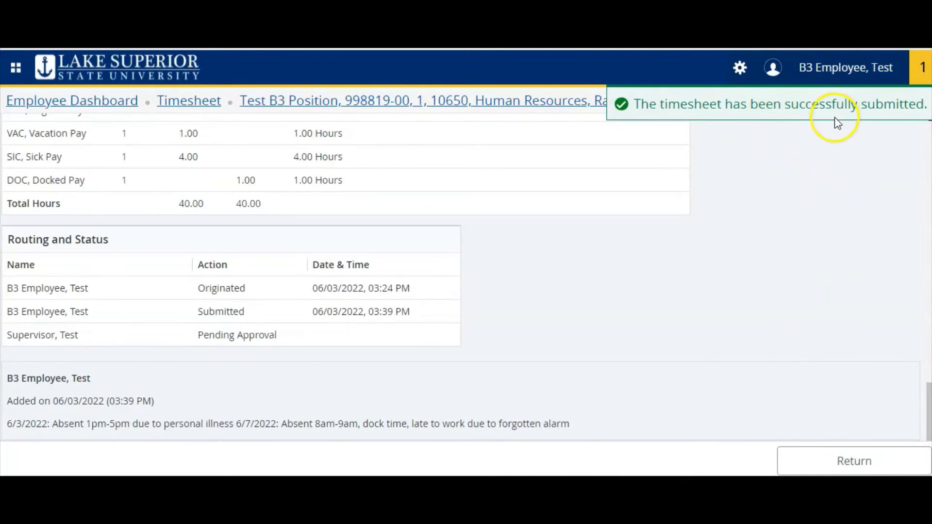
Return to the submitted timesheet and review the Regular Pay and Sick Pay entries for Friday, June 3
left_click(836, 463)
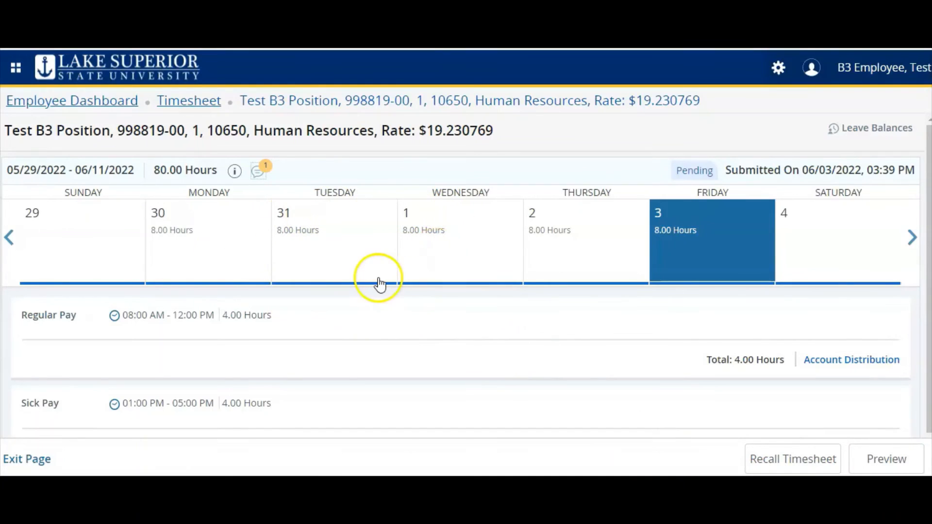
scroll(329, 318, "down", 1)
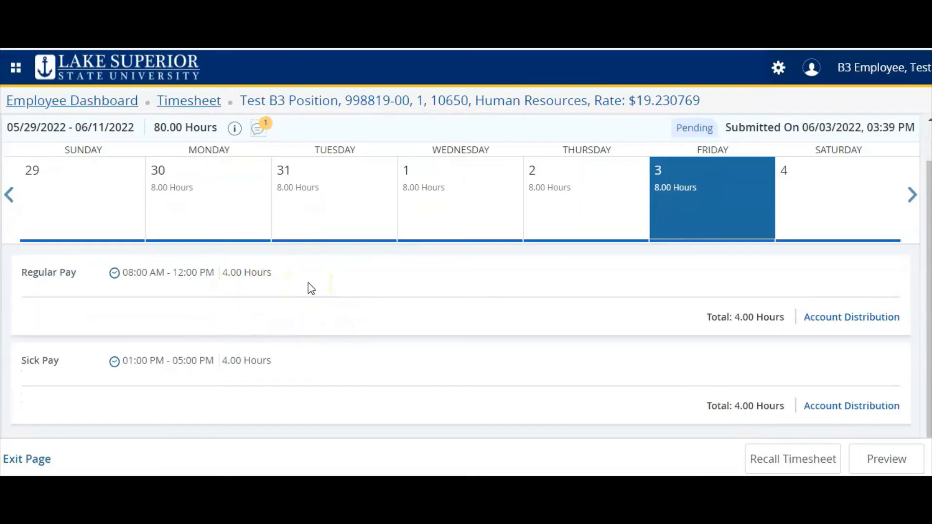
scroll(358, 277, "up", 1)
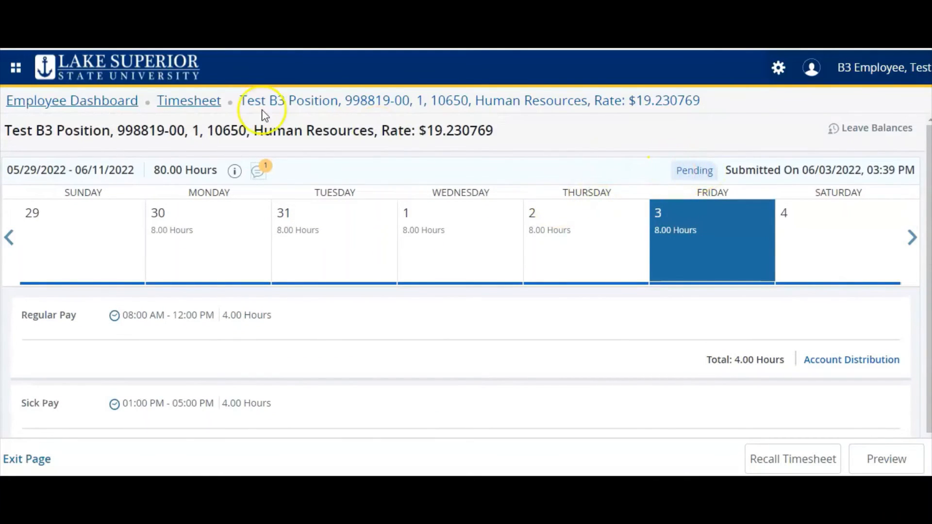
View the timesheet's submitted comment and its list of approvers, closing each when read
left_click(260, 170)
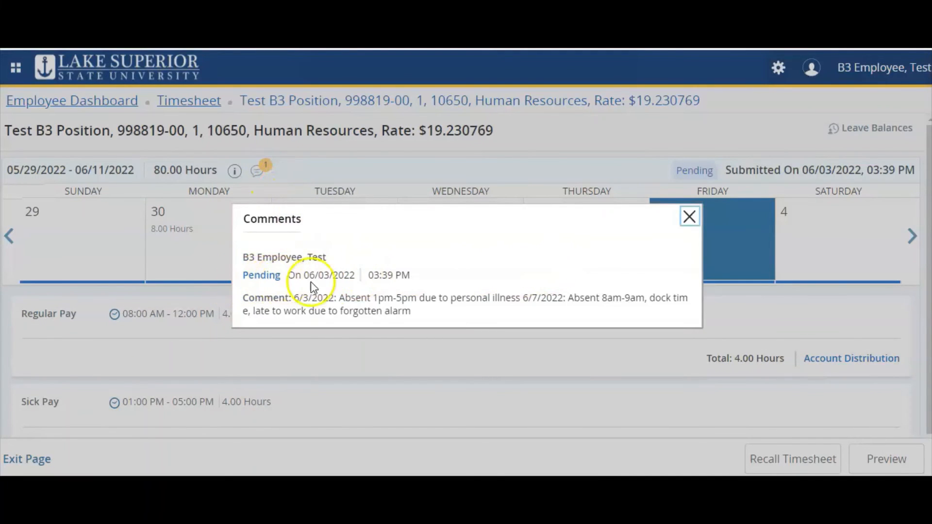
left_click(681, 220)
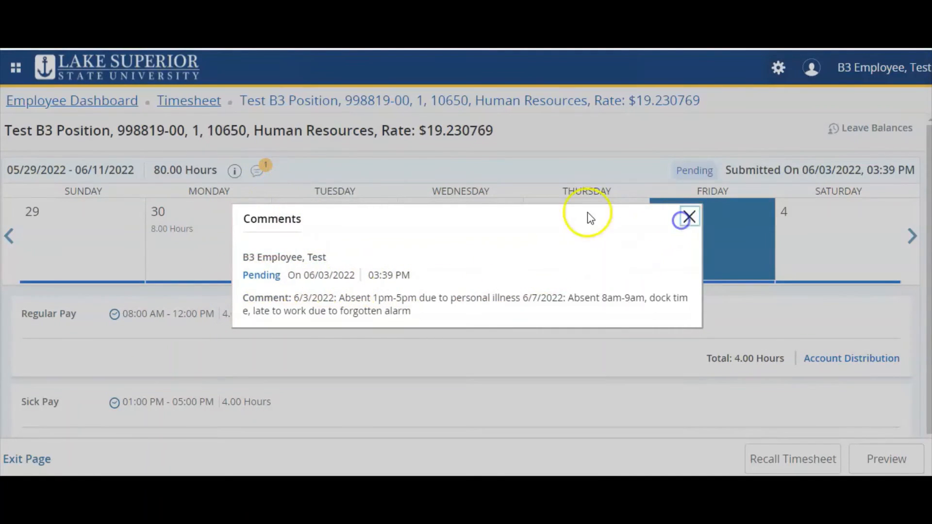
left_click(689, 217)
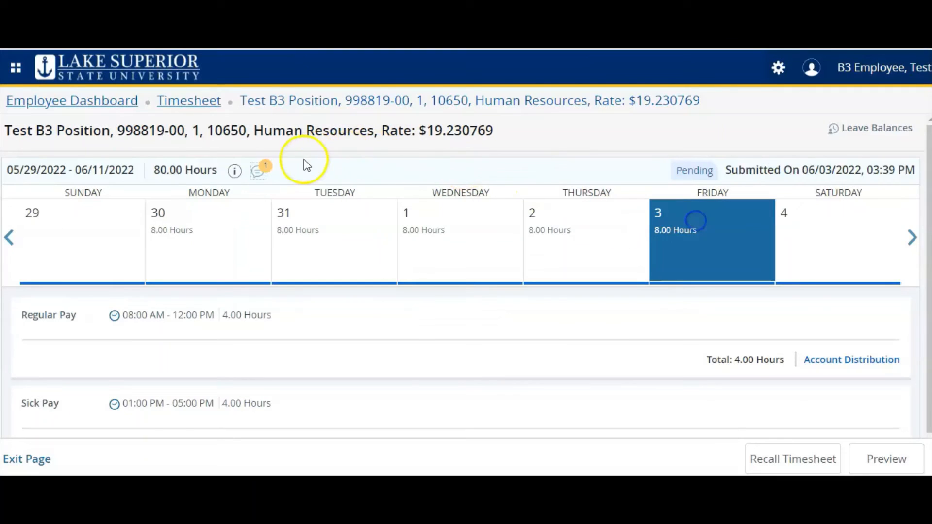
left_click(236, 172)
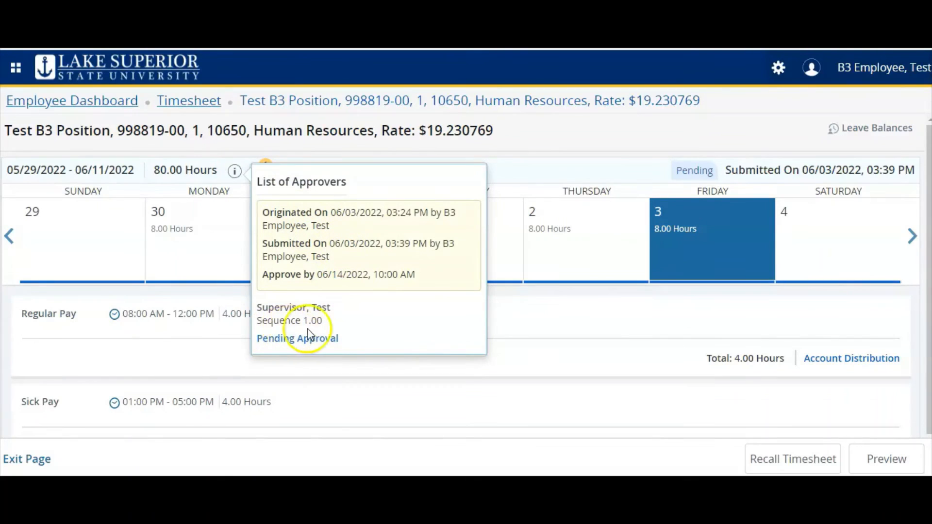
left_click(563, 155)
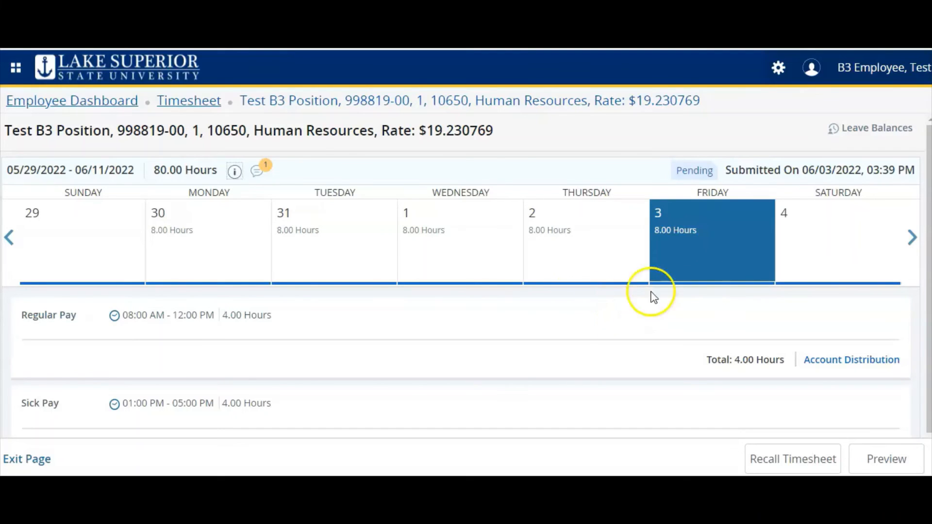
Show the second week of the pay period, June 5 to 11, and recall the submitted timesheet
left_click(911, 238)
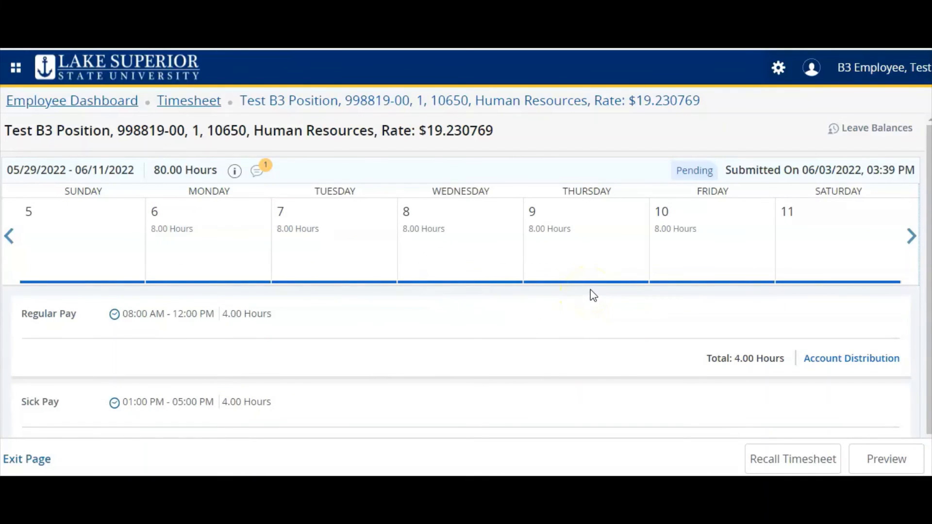
left_click(559, 306)
left_click(573, 312)
left_click(796, 462)
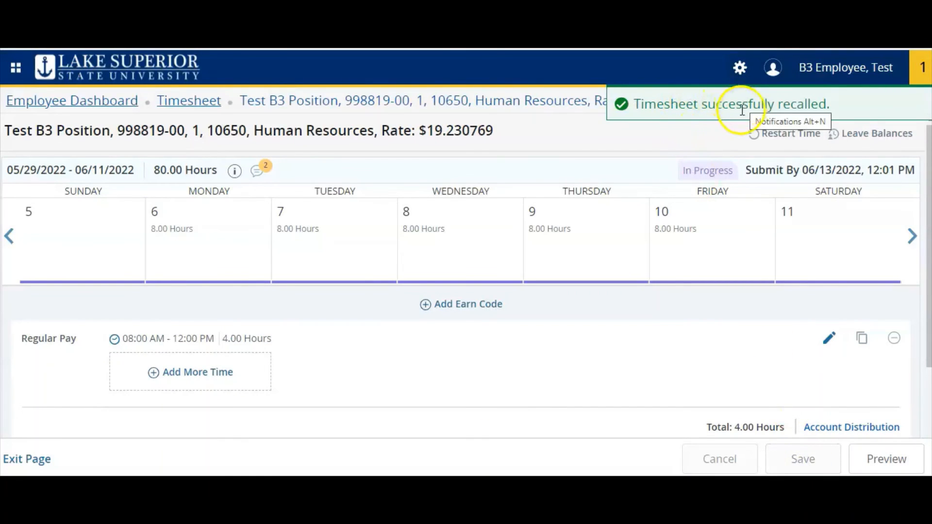
Open the Regular Pay entry for Friday, June 10 for editing, and cancel the edit
left_click(697, 264)
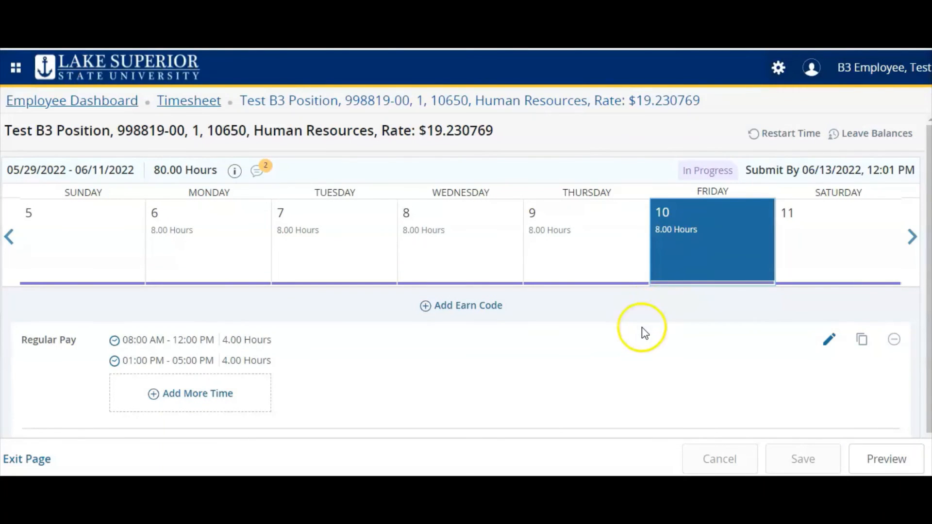
left_click(830, 342)
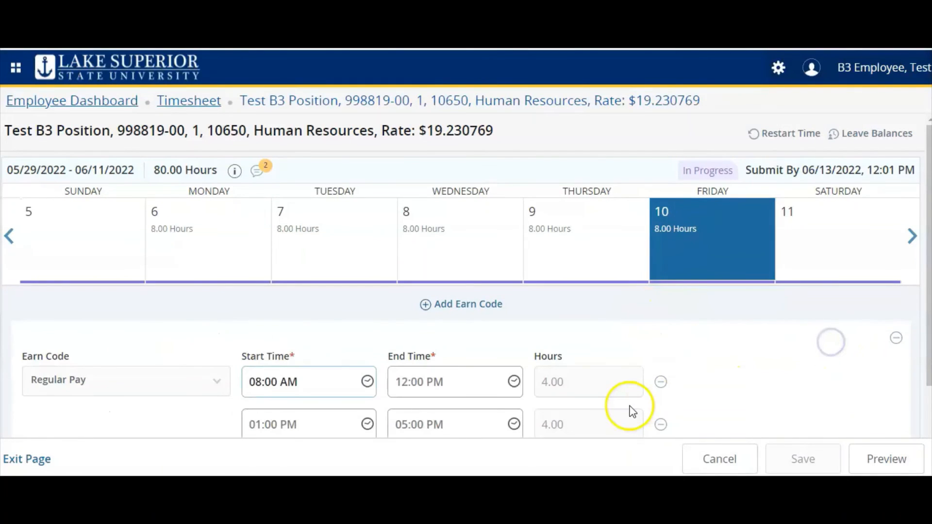
scroll(691, 326, "down", 3)
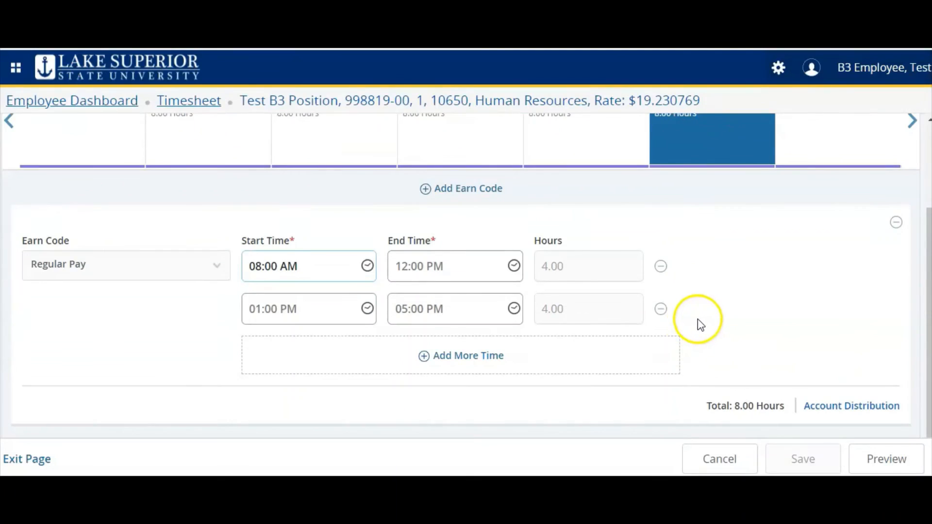
scroll(695, 324, "up", 3)
scroll(697, 329, "down", 1)
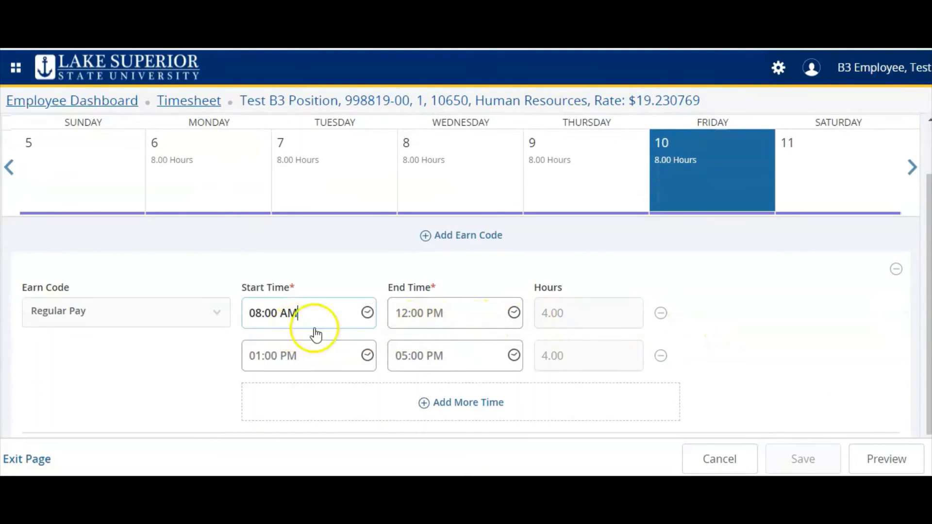
left_click(731, 460)
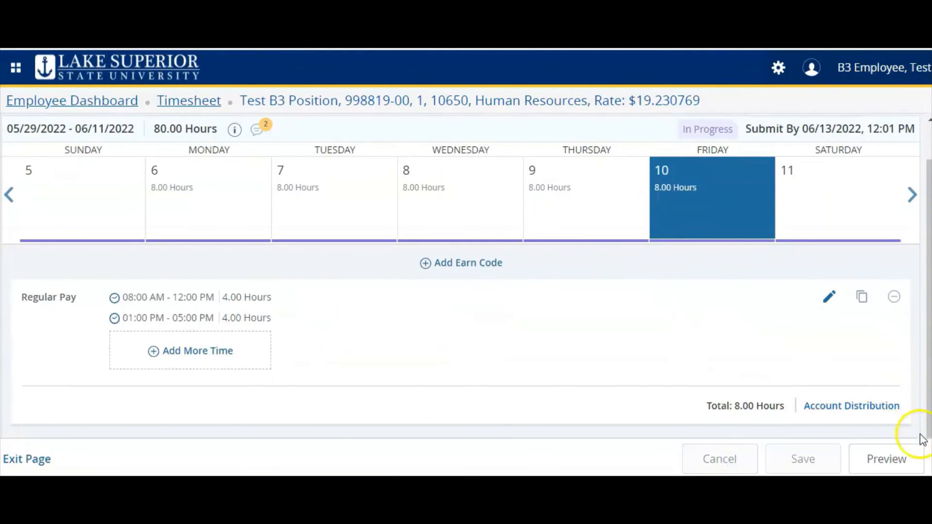
Preview the recalled timesheet and enter the optional comment "Forgot to add a change."
left_click(909, 460)
scroll(808, 401, "down", 15)
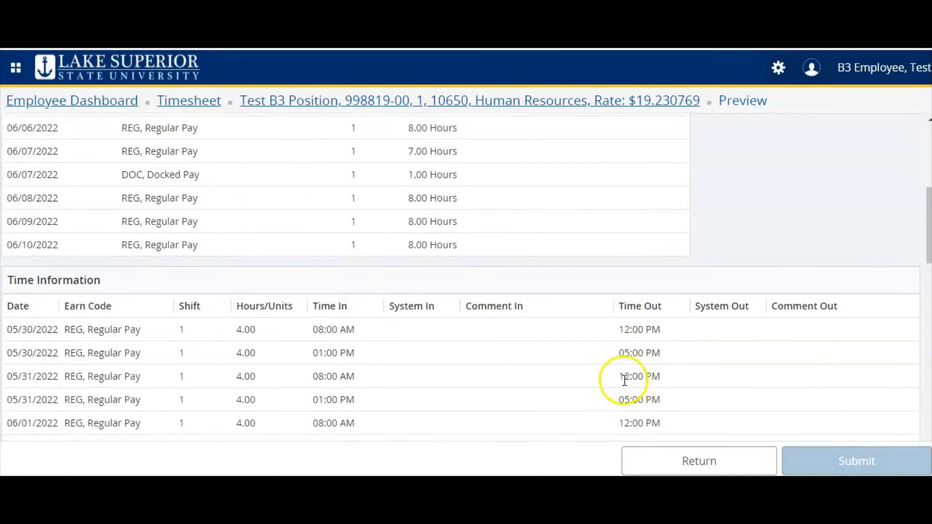
scroll(443, 374, "down", 10)
scroll(406, 370, "up", 2)
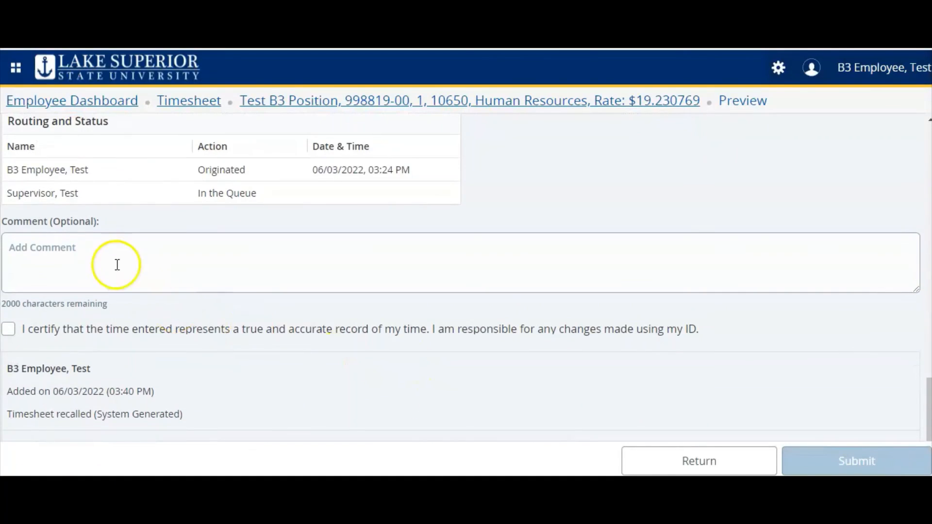
left_click(113, 252)
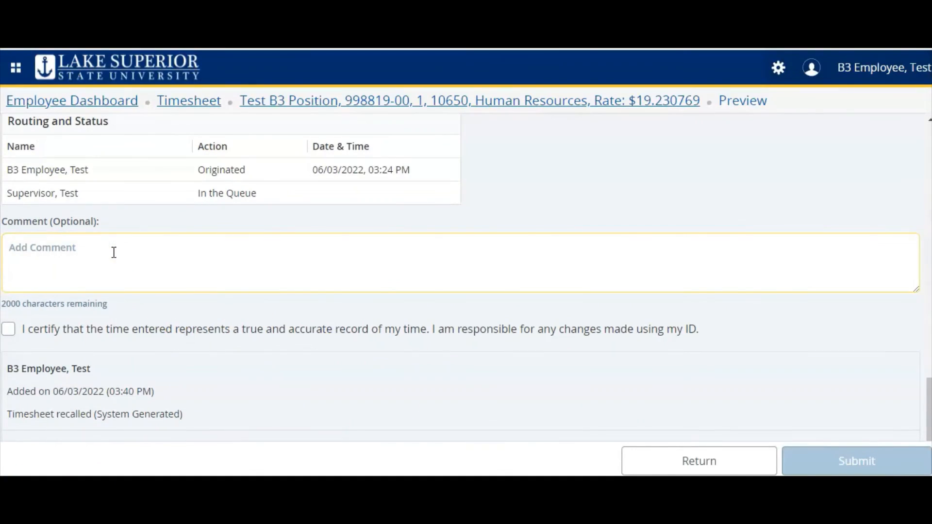
type("For")
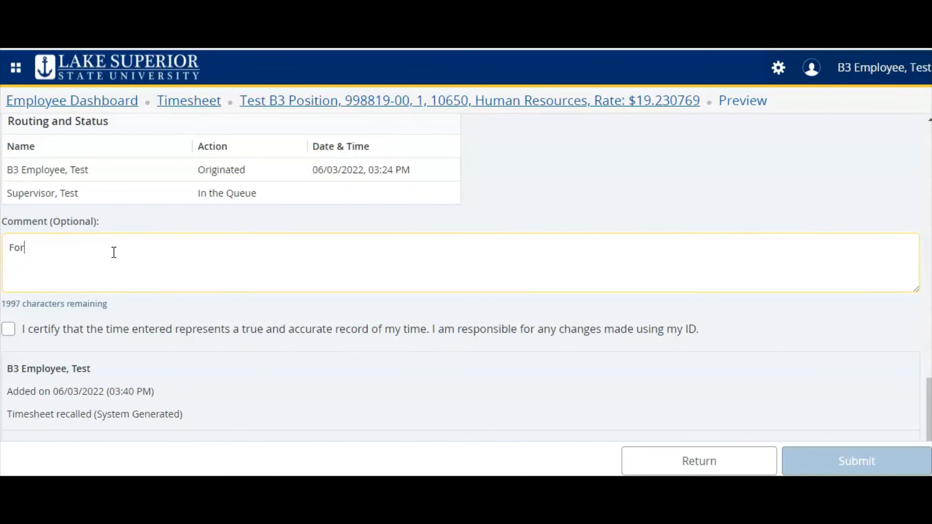
type("got to add a change.")
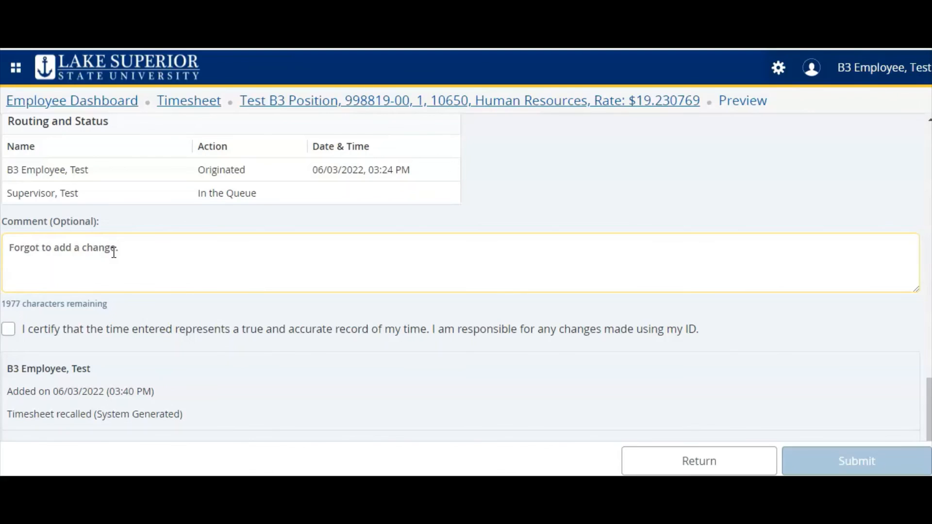
left_click(114, 253)
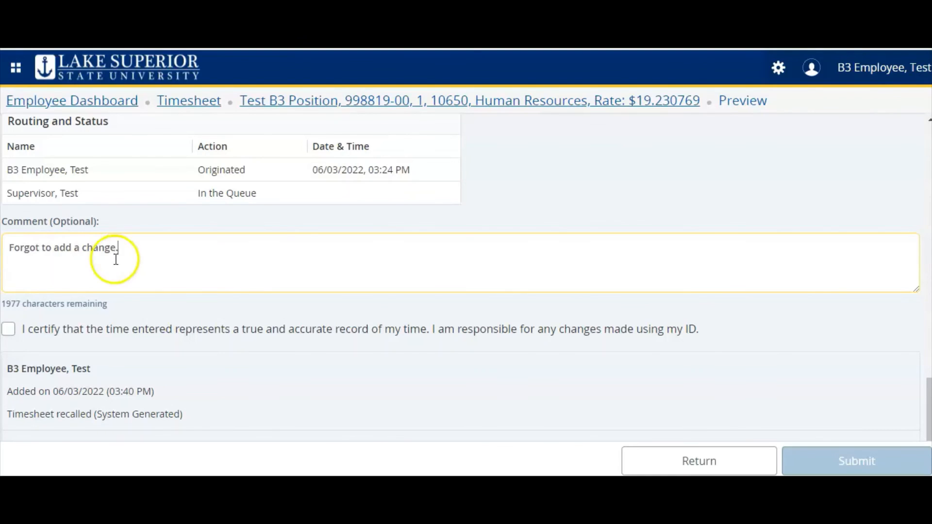
left_click(135, 283)
left_click(166, 282)
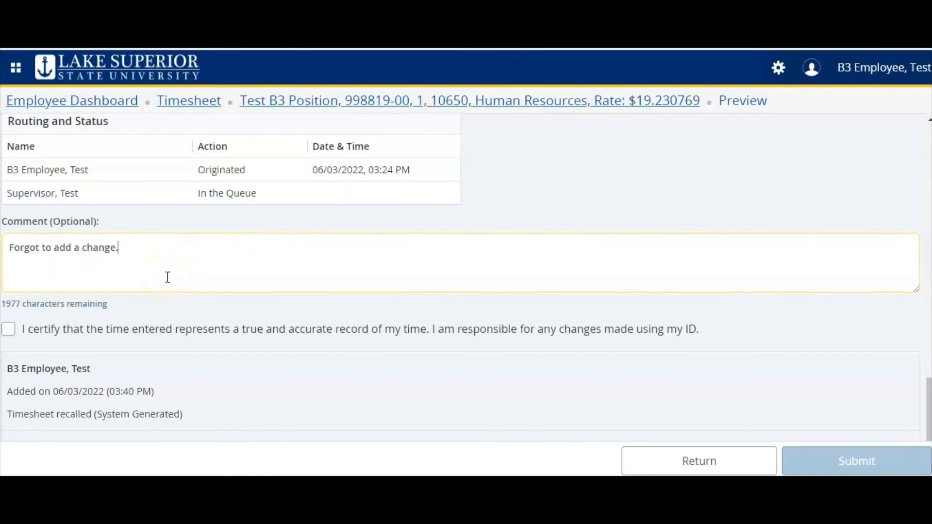
left_click(165, 270)
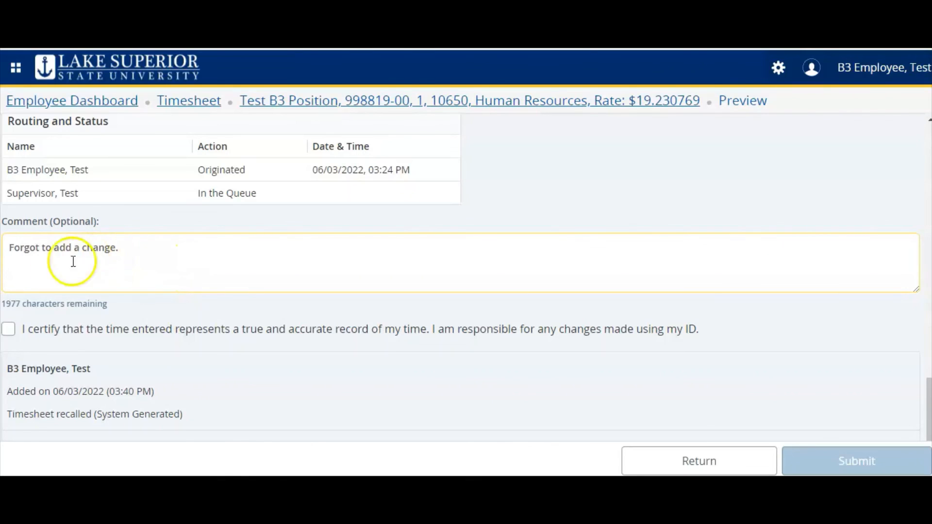
Certify that the entered time is true and accurate, and resubmit the timesheet
left_click(9, 330)
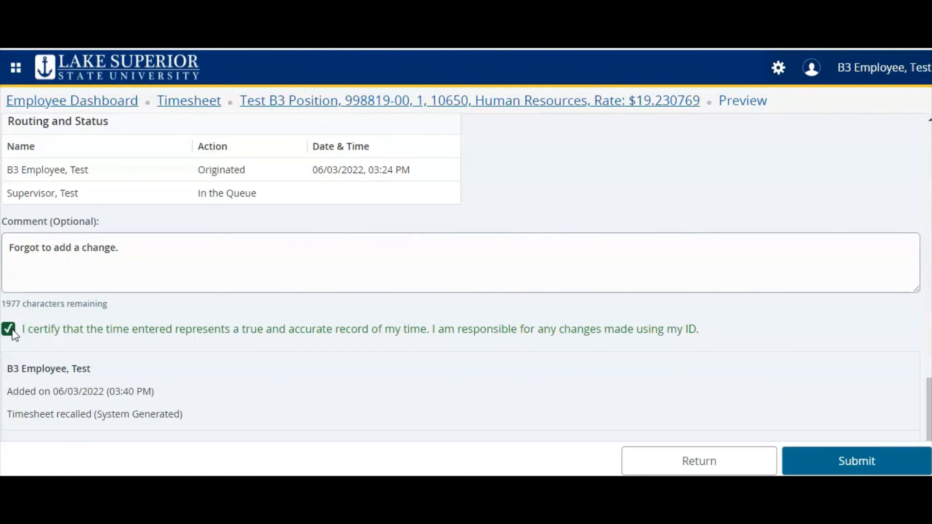
scroll(145, 313, "down", 2)
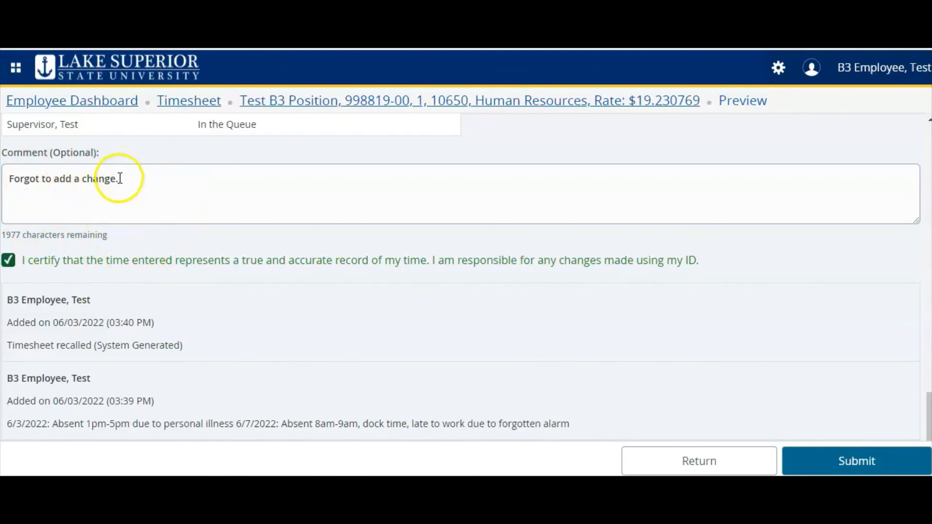
left_click(858, 461)
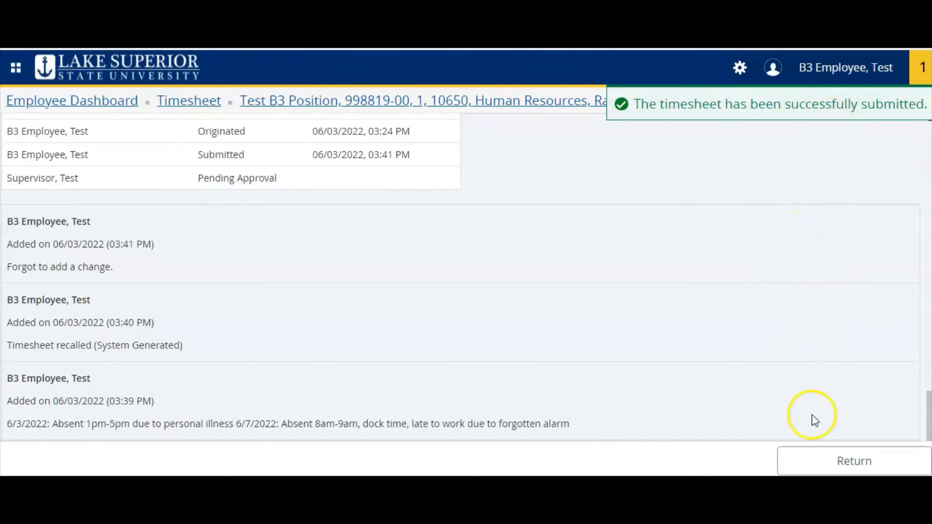
Return to the resubmitted timesheet, check the list of approvers for its submission details and approval deadline, and close the list
left_click(822, 459)
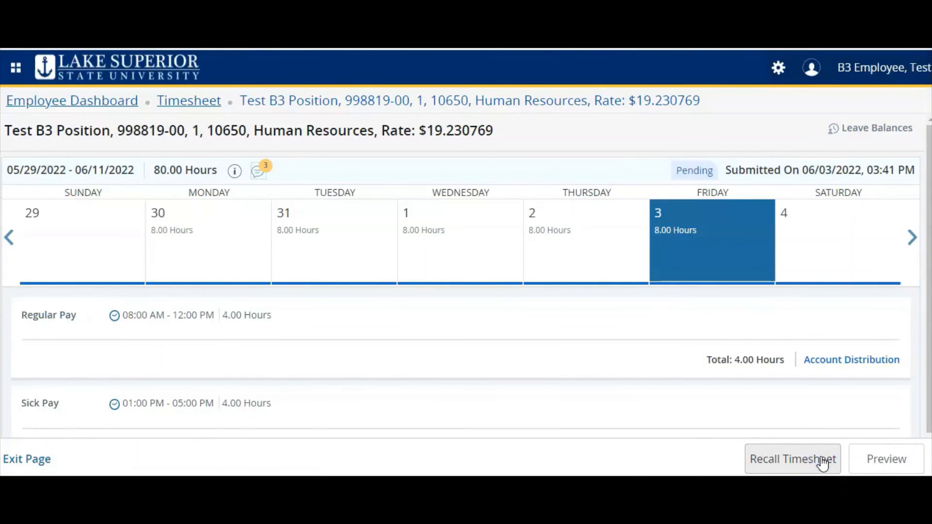
left_click(235, 172)
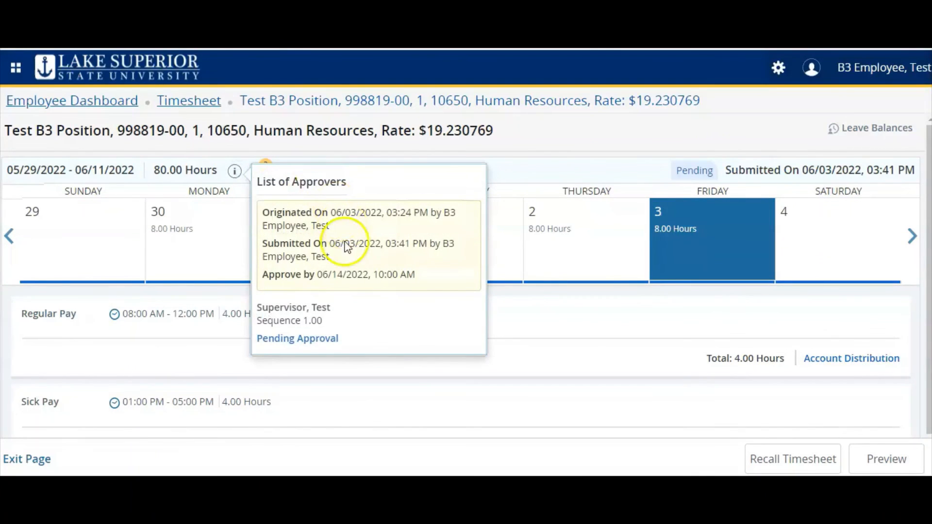
left_click(558, 314)
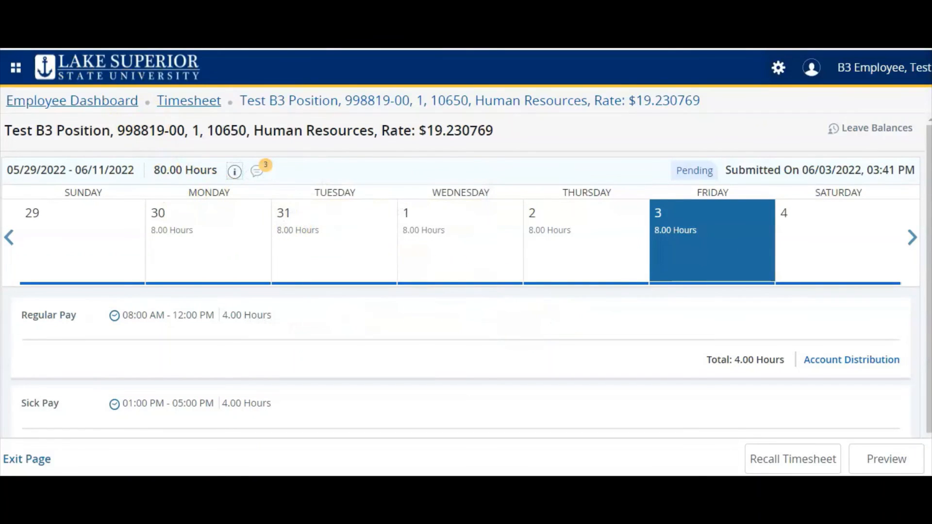
left_click(235, 171)
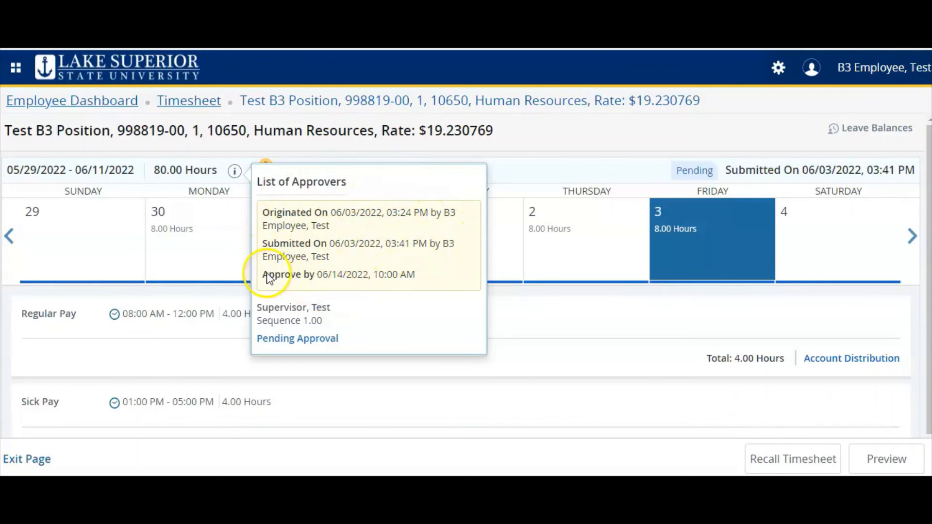
left_click_drag(269, 274, 420, 276)
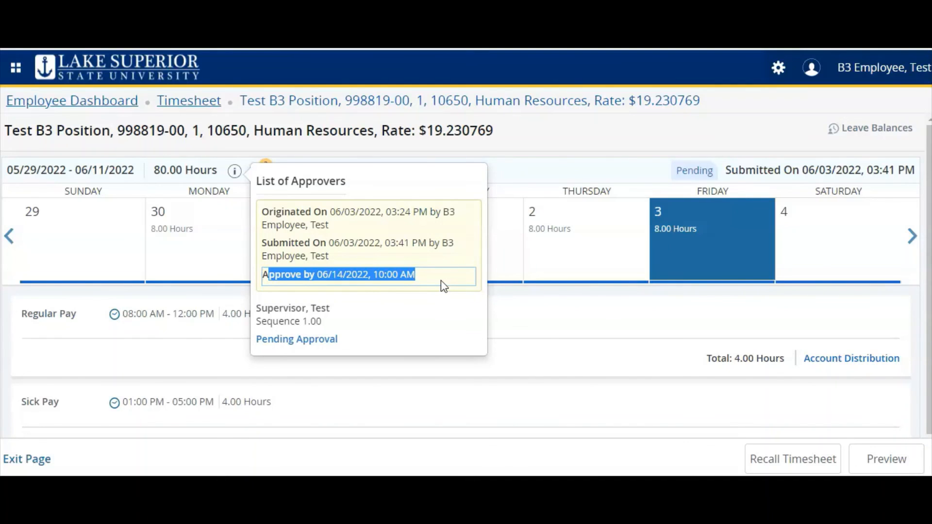
left_click(234, 173)
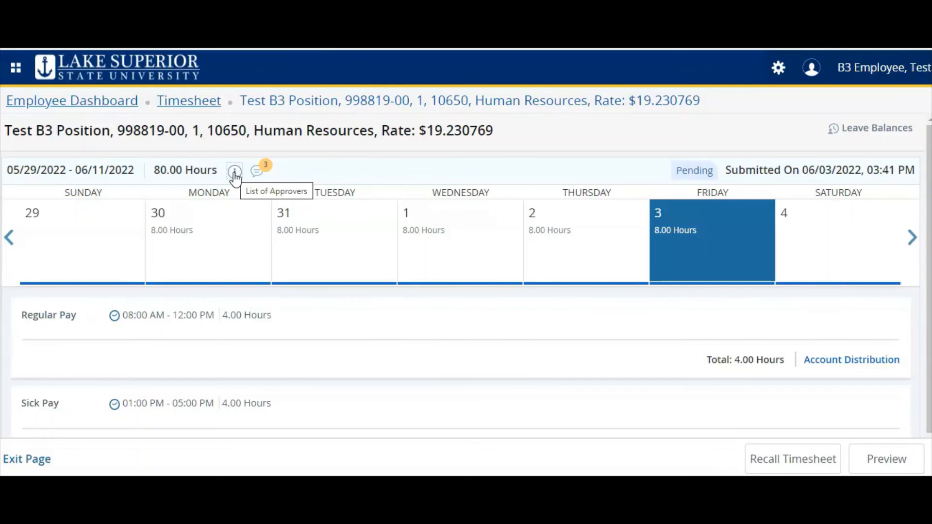
left_click(248, 169)
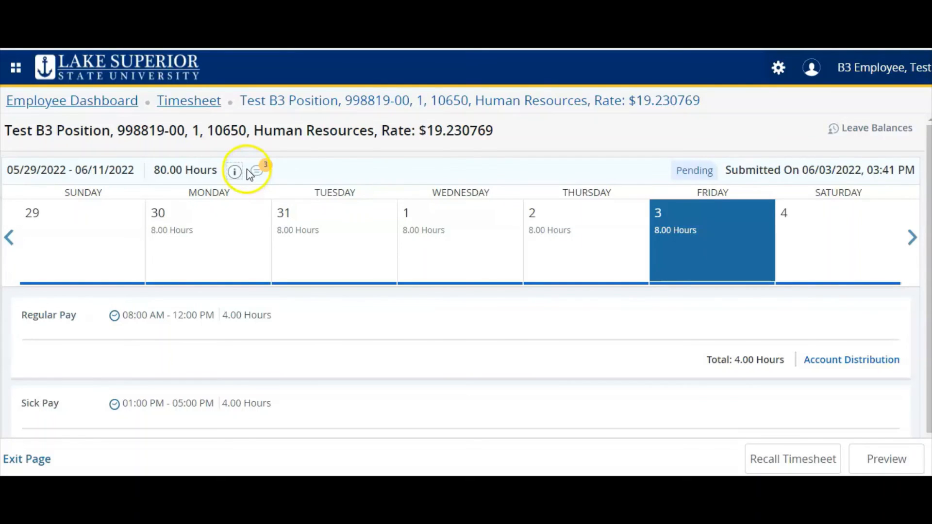